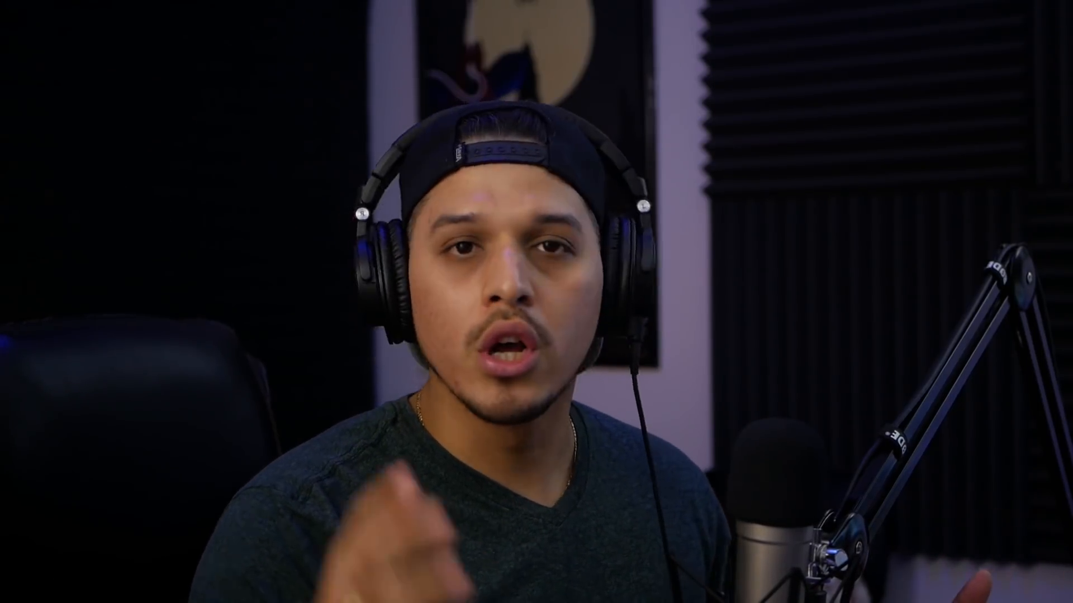
- Create an instrument part on the Kick 2 track from bar 1 to bar 8 and open it for note editing
{"action": "scroll", "coordinate": [498, 266], "scroll_direction": "down", "scroll_amount": 10}
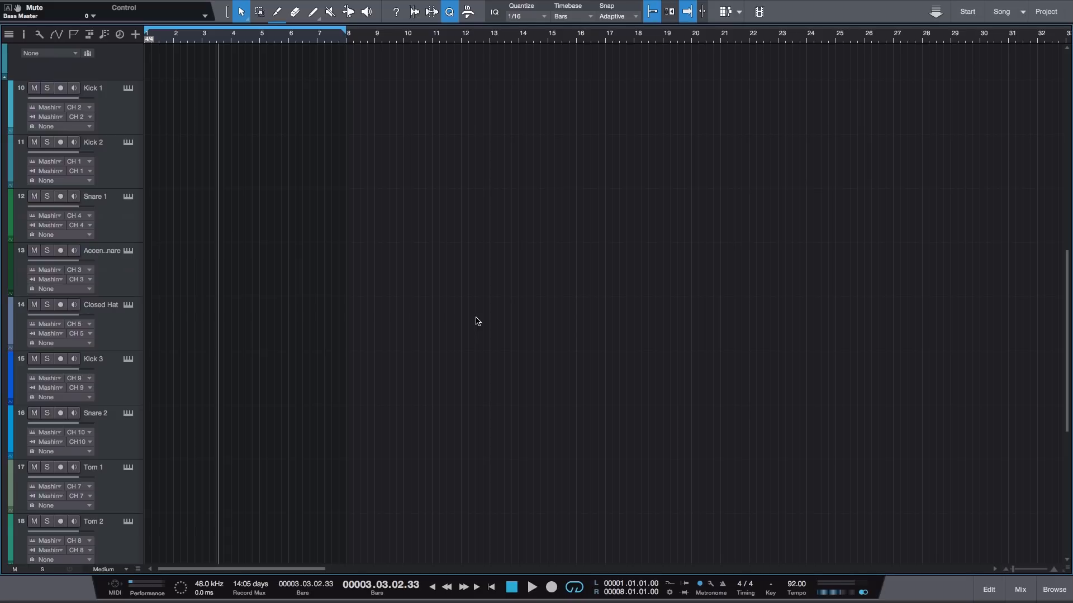
{"action": "scroll", "coordinate": [299, 324], "scroll_direction": "down", "scroll_amount": 1}
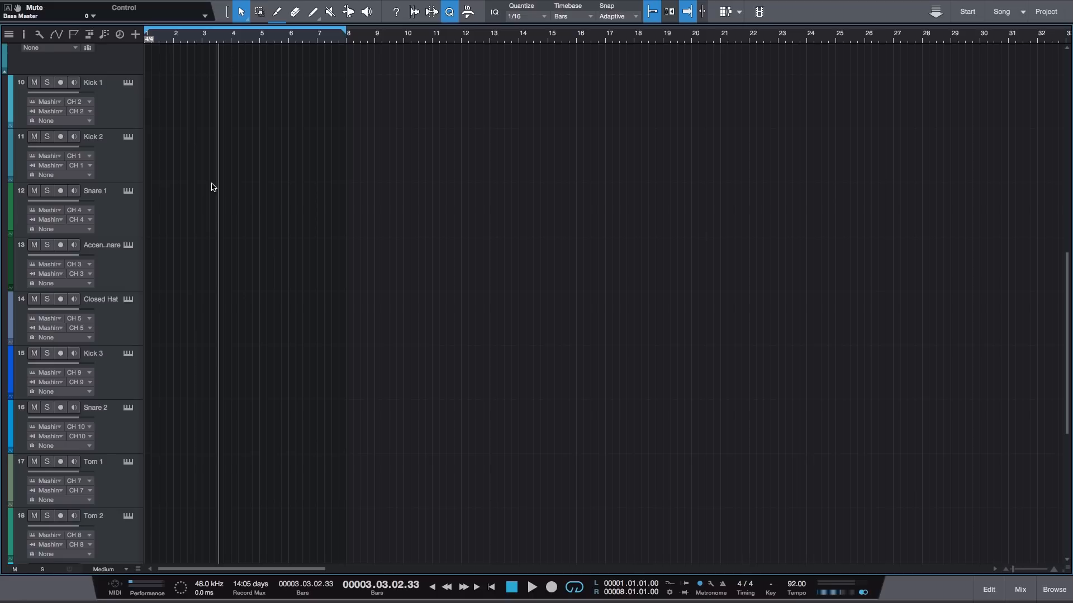
{"action": "left_click", "coordinate": [129, 173]}
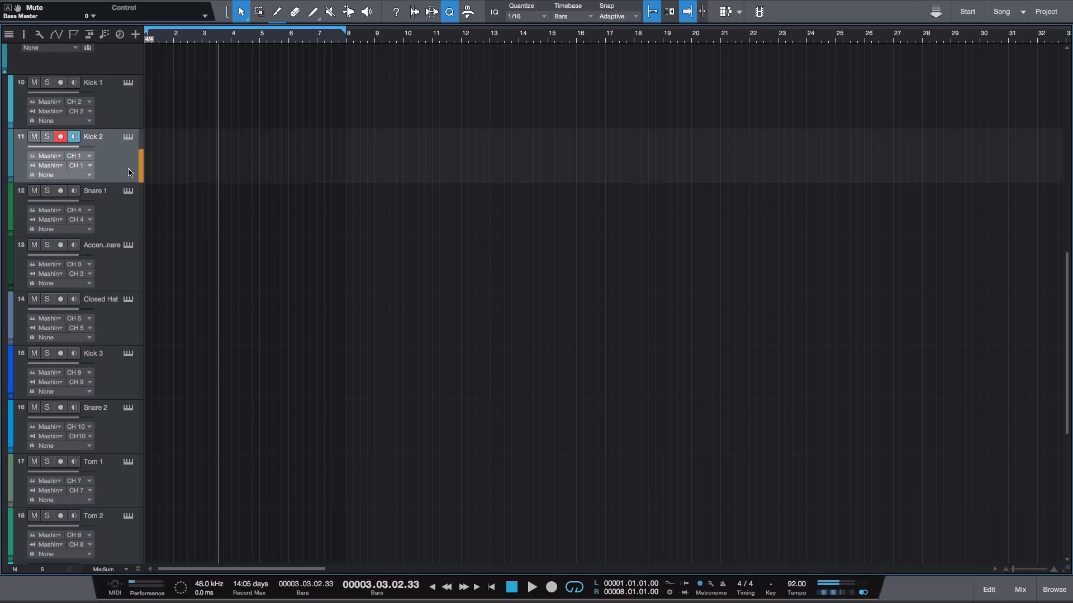
{"action": "double_click", "coordinate": [187, 156]}
{"action": "double_click", "coordinate": [185, 154]}
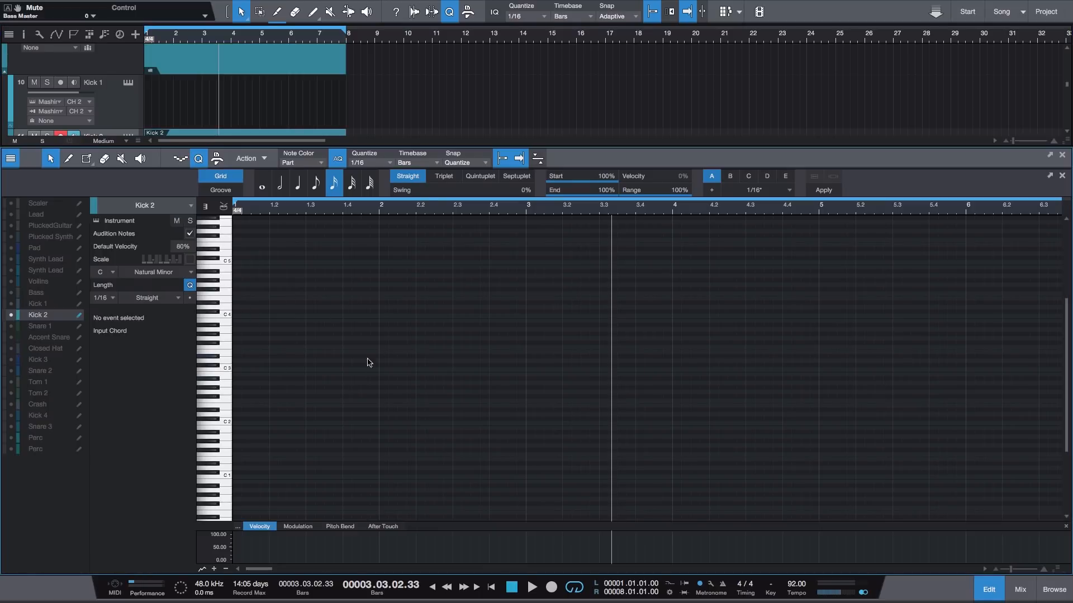
- Add 1/16 notes at C 3 on all four beats of bar 1 in the Kick 2 part
{"action": "left_click", "coordinate": [235, 369]}
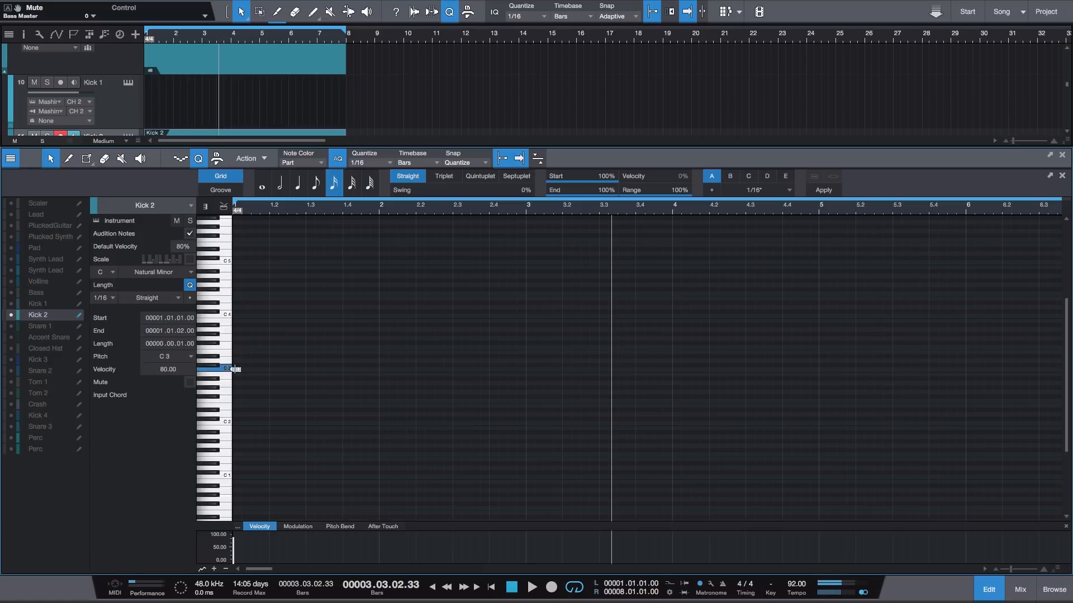
{"action": "mouse_move", "coordinate": [237, 370]}
{"action": "left_mouse_down", "text": "alt"}
{"action": "mouse_move", "coordinate": [274, 371]}
{"action": "mouse_move", "coordinate": [236, 373]}
{"action": "left_mouse_up", "text": "alt"}
{"action": "key", "text": "d"}
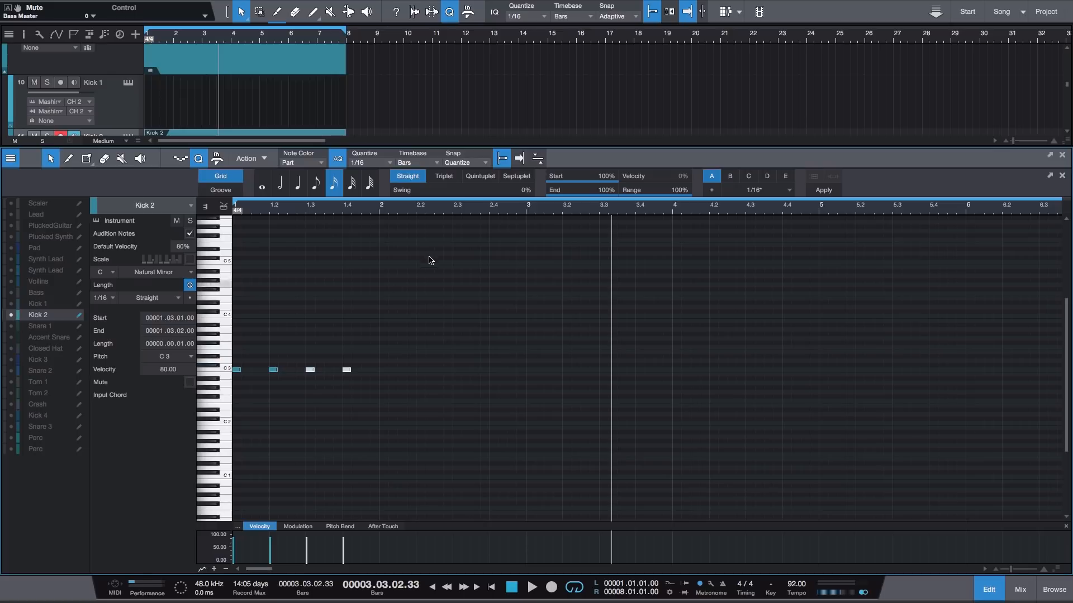
- Set the loop to bar 1 only, play the kick pattern from the start, and close the note editor
{"action": "left_click", "coordinate": [379, 210], "text": "alt"}
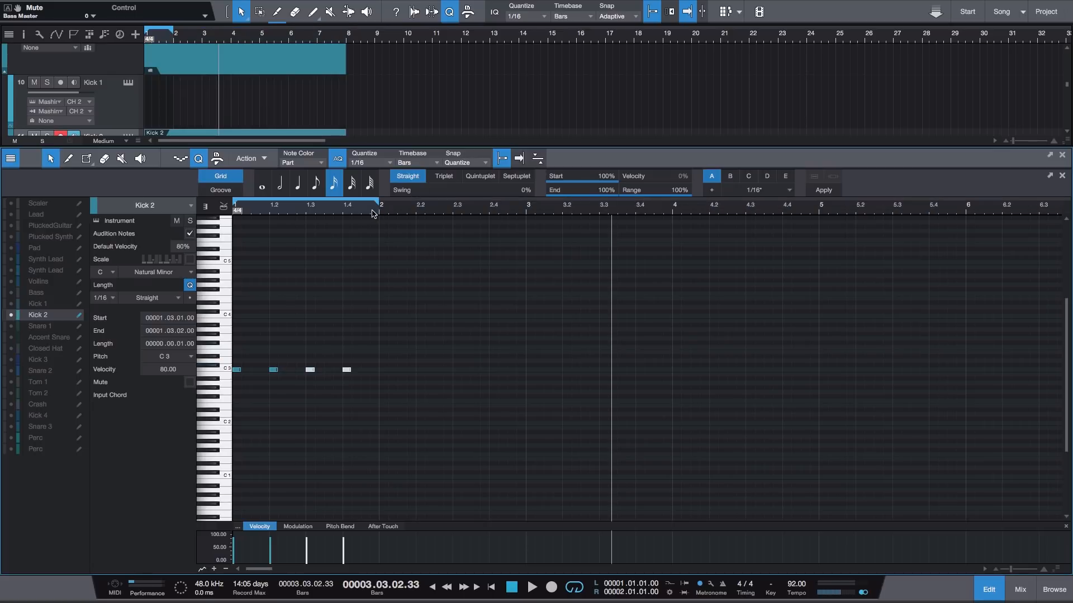
{"action": "key", "text": "comma"}
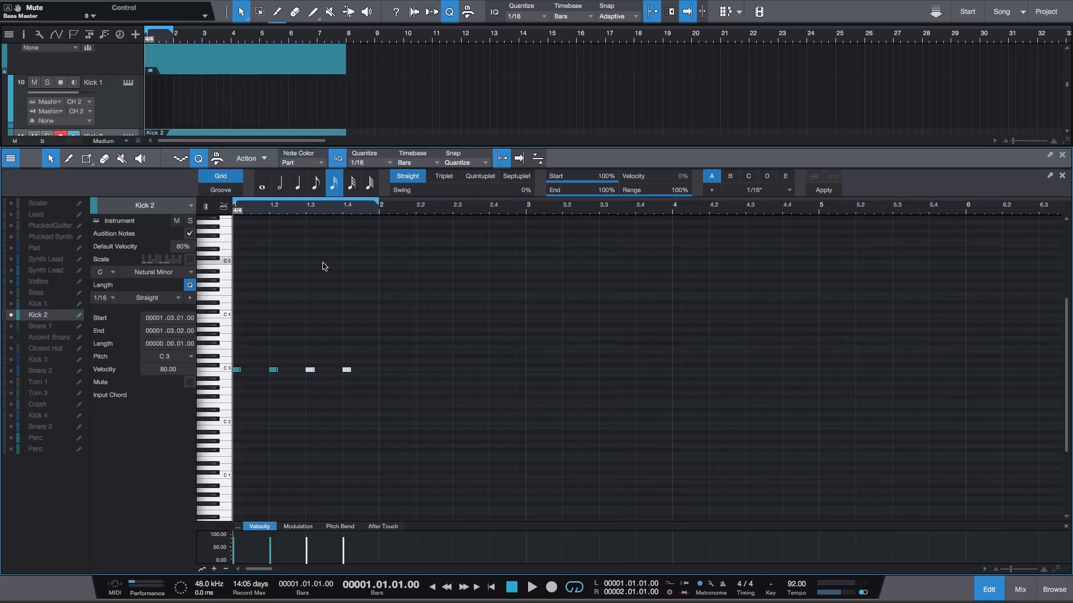
{"action": "key", "text": "space"}
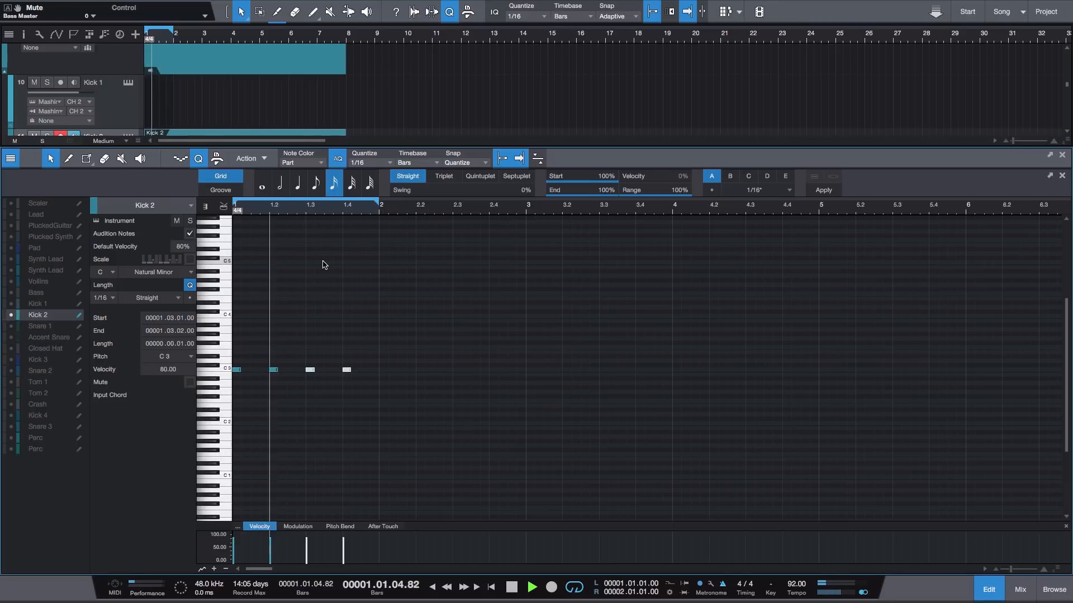
{"action": "left_click", "coordinate": [437, 311]}
{"action": "key", "text": "space"}
{"action": "key", "text": "e"}
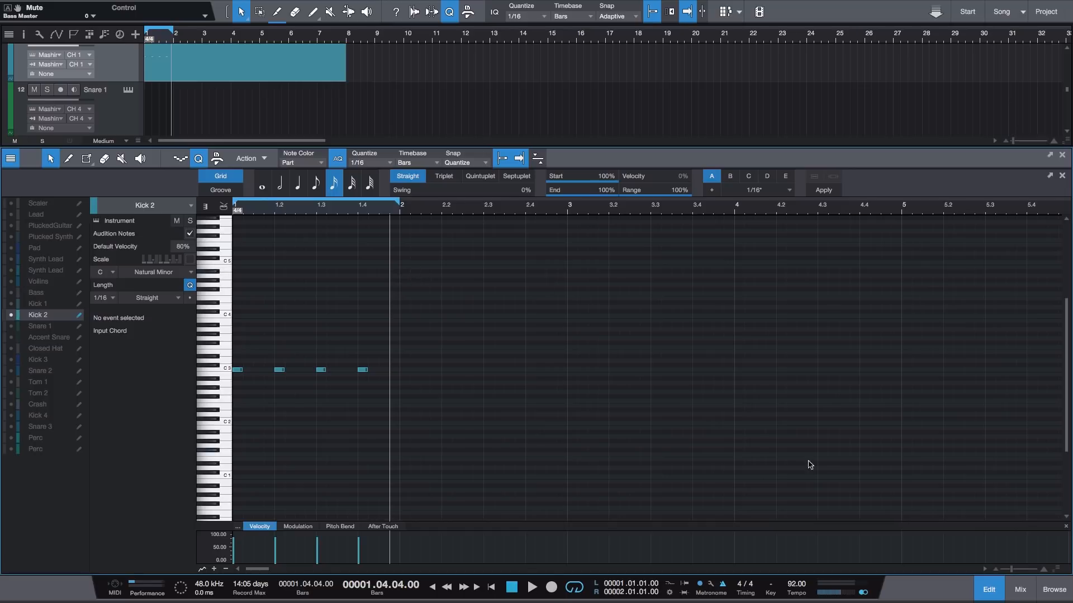
{"action": "left_click", "coordinate": [998, 596]}
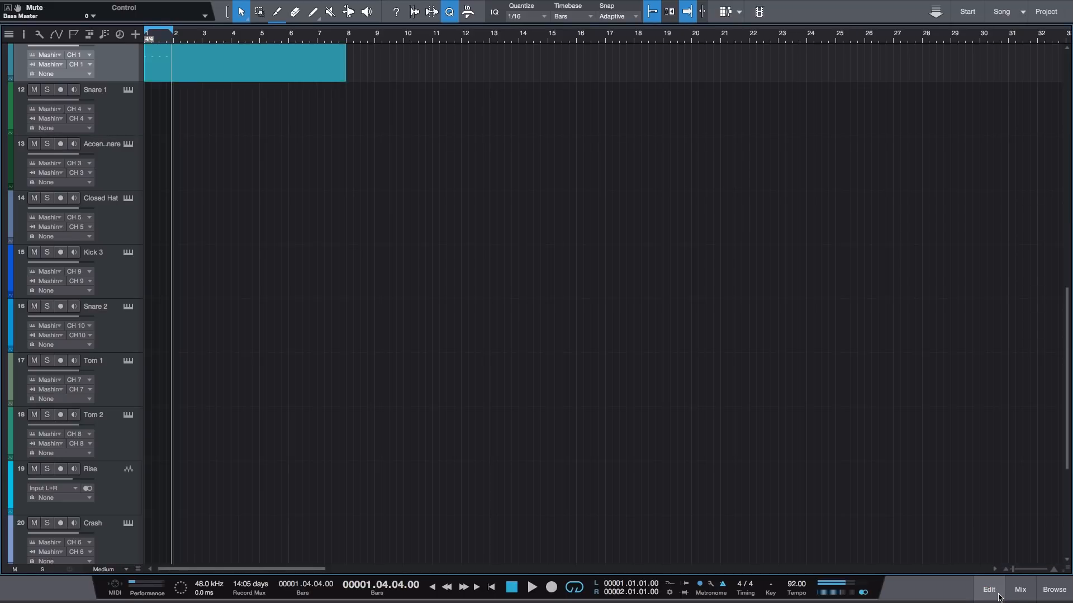
- Create a Snare 1 part from bar 1 to bar 8 and open it for note editing
{"action": "double_click", "coordinate": [164, 114]}
{"action": "left_click_drag", "start_coordinate": [172, 105], "coordinate": [343, 106]}
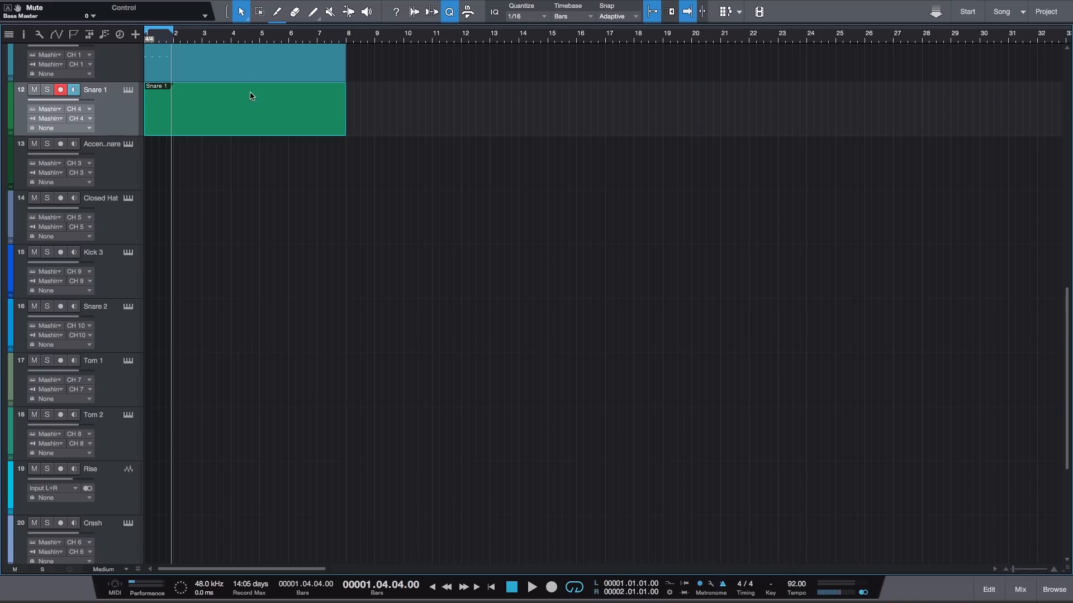
{"action": "double_click", "coordinate": [250, 96]}
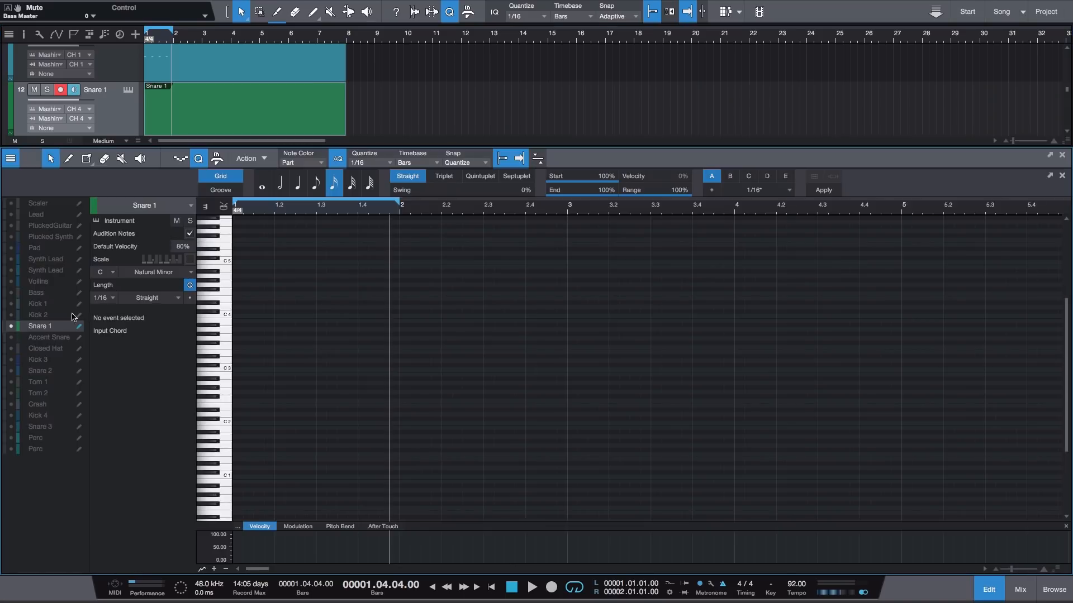
- With the Kick 2 notes shown for reference, add 1/16 snare notes at D# 3 halfway between the beats throughout bar 1
{"action": "left_click", "coordinate": [11, 315]}
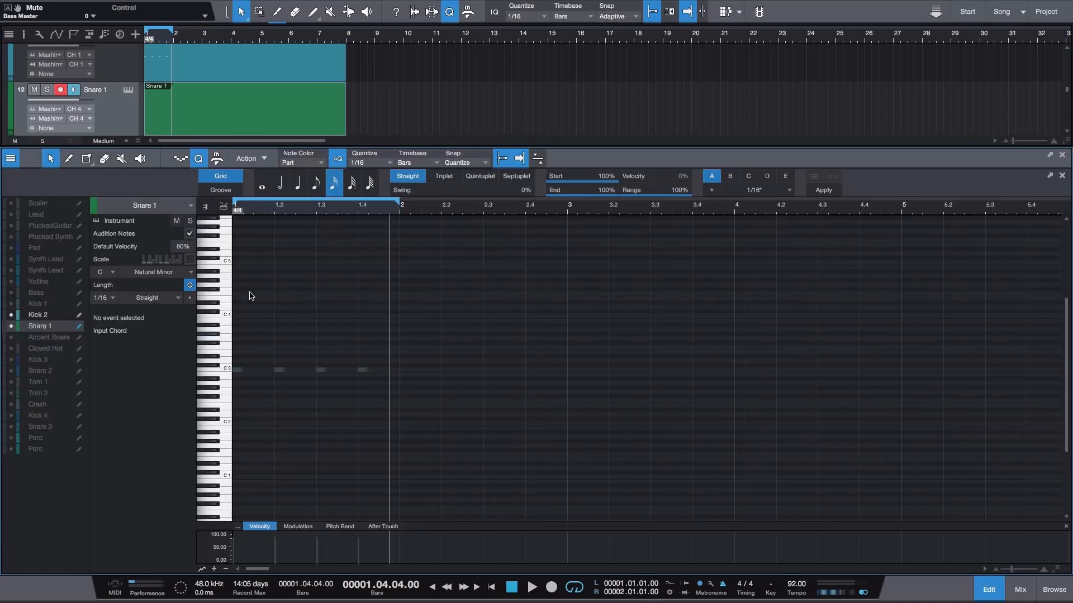
{"action": "left_click_drag", "start_coordinate": [252, 207], "coordinate": [257, 246]}
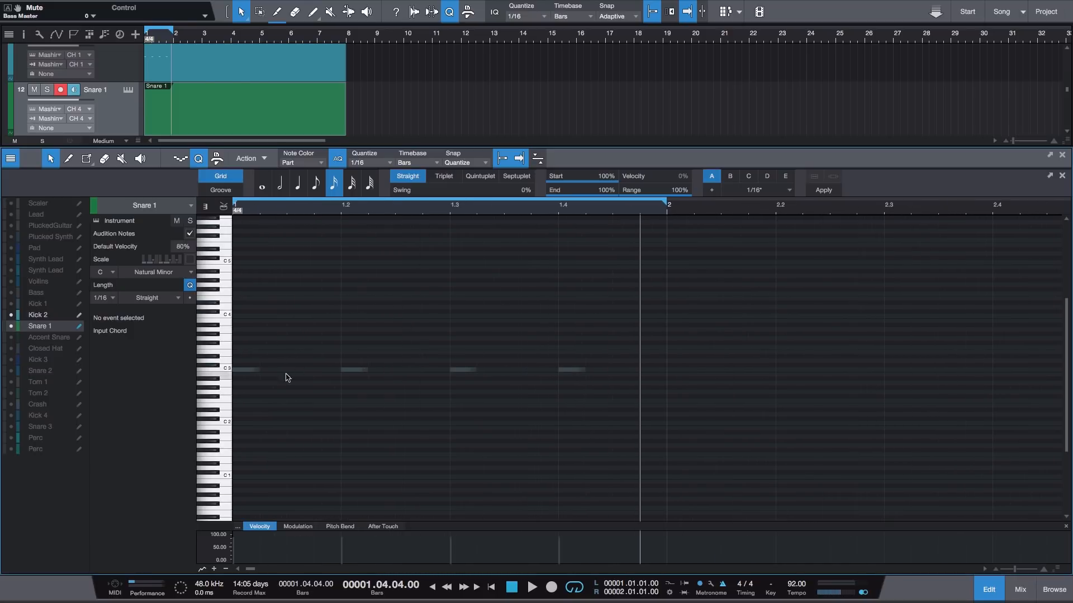
{"action": "left_click", "coordinate": [202, 370]}
{"action": "left_click", "coordinate": [302, 356]}
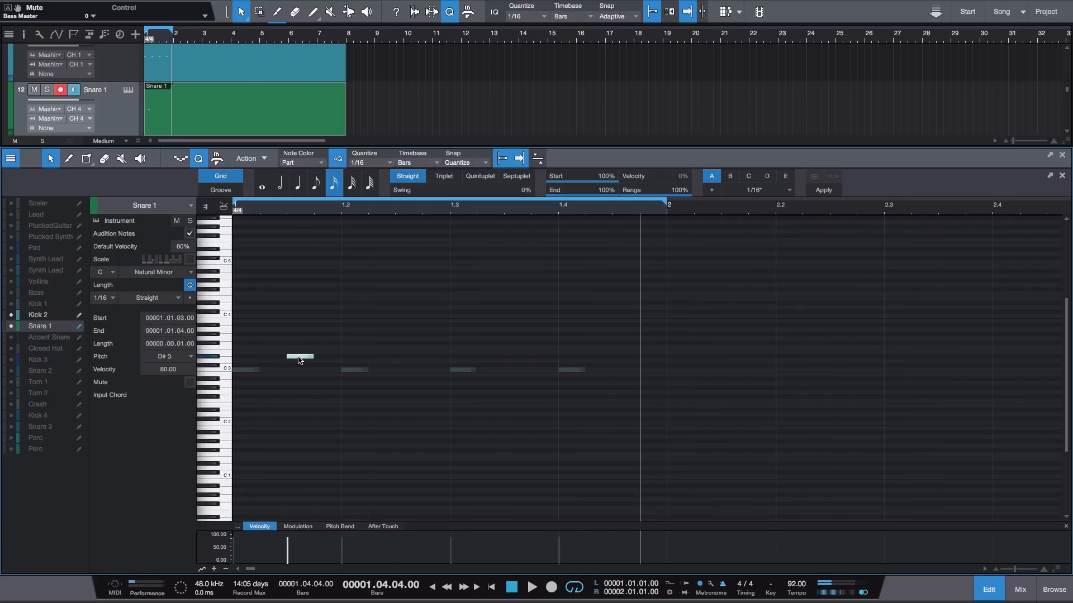
{"action": "left_click_drag", "start_coordinate": [300, 360], "coordinate": [284, 375]}
{"action": "key", "text": "ctrl+d"}
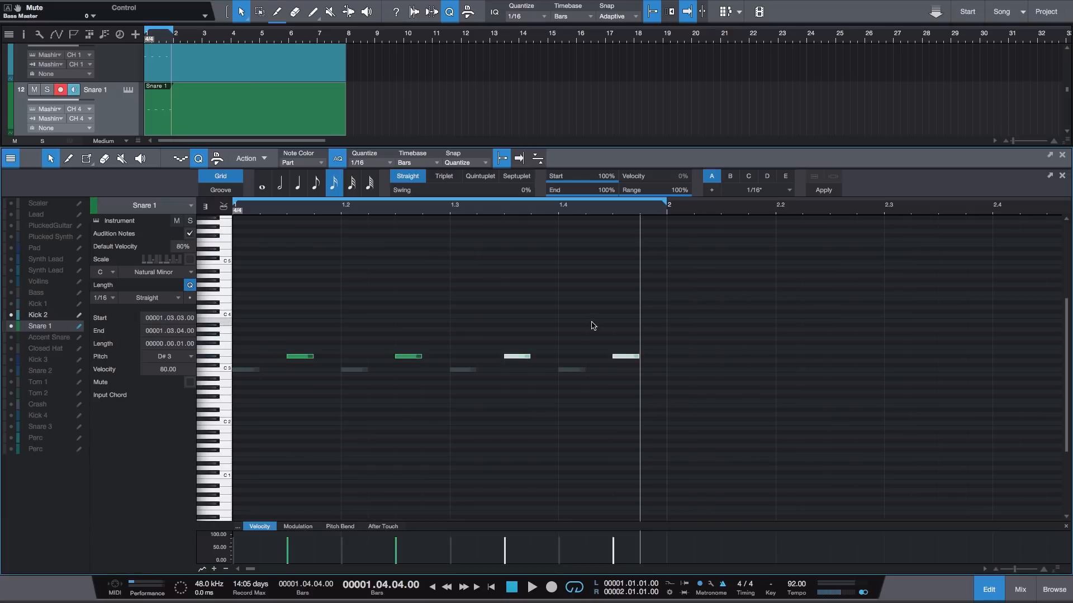
- Play the looped first bar from the start to hear the kick and snare together
{"action": "left_click", "coordinate": [540, 306]}
{"action": "key", "text": "comma"}
{"action": "key", "text": "space"}
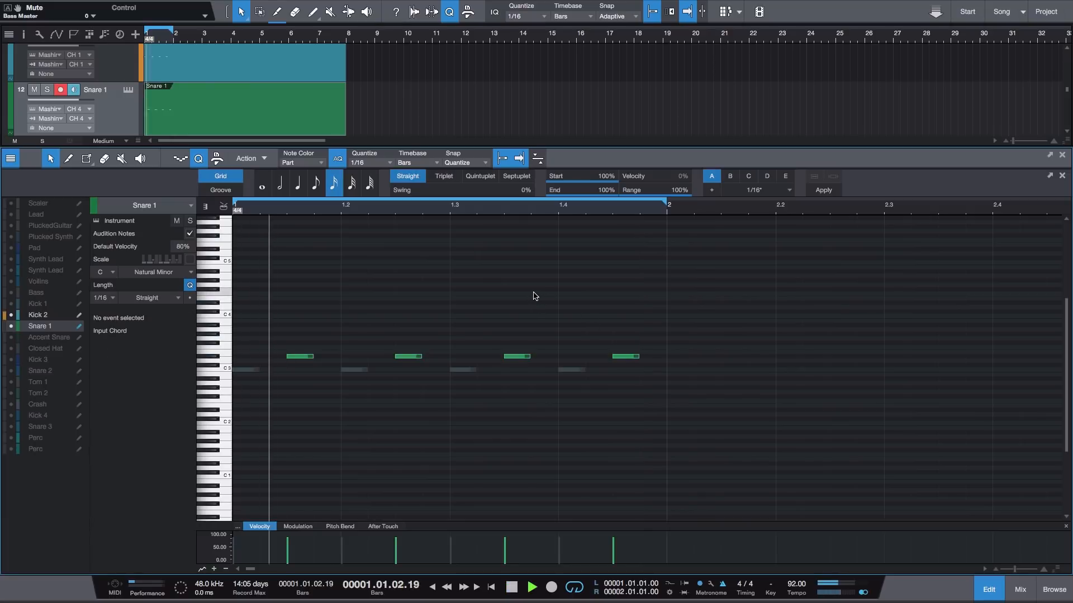
{"action": "key", "text": "space"}
{"action": "key", "text": "comma"}
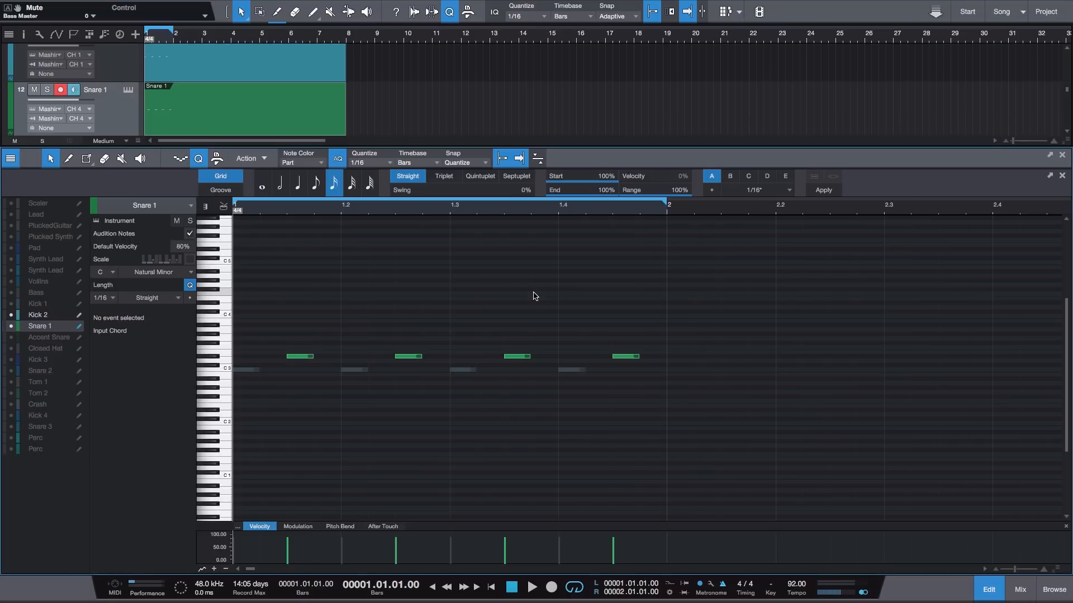
{"action": "key", "text": "space"}
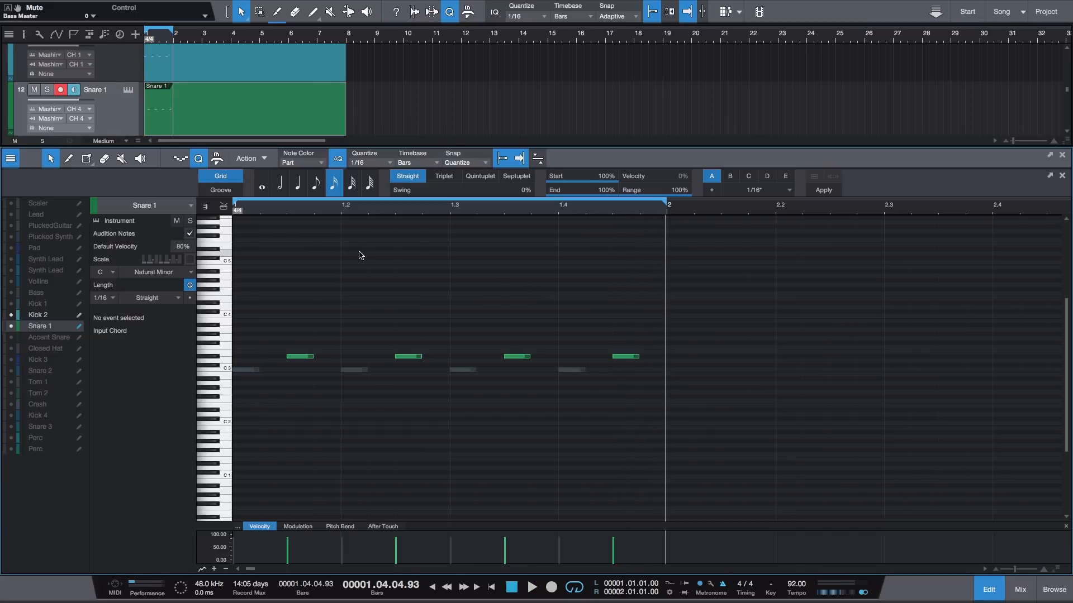
- Move the first and third Snare 1 notes one sixteenth later
{"action": "left_click", "coordinate": [301, 359]}
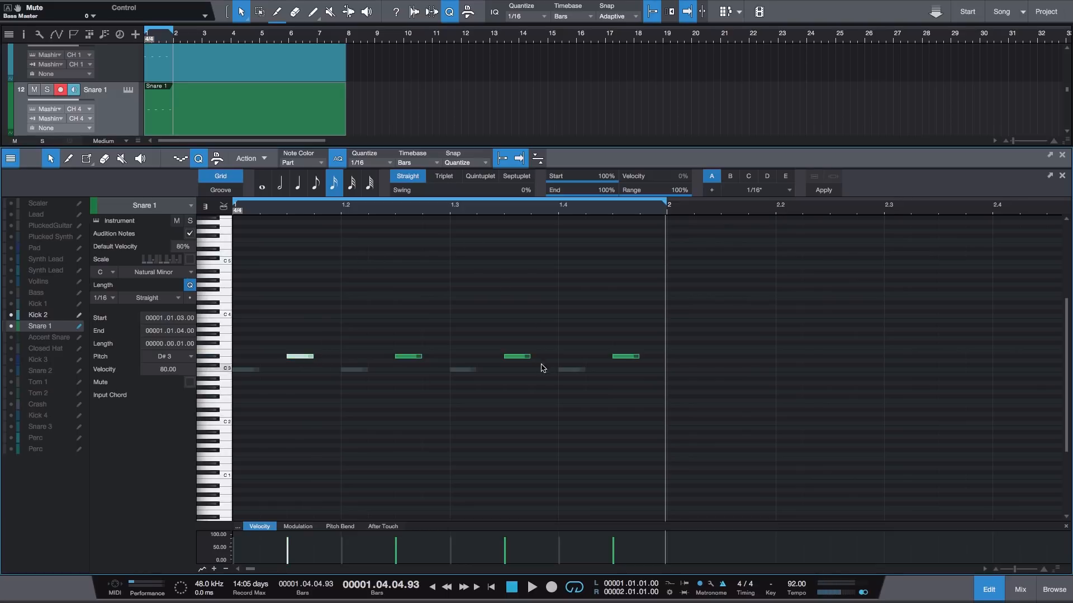
{"action": "left_click", "coordinate": [524, 357], "text": "shift"}
{"action": "left_click_drag", "start_coordinate": [305, 357], "coordinate": [326, 354]}
{"action": "left_click", "coordinate": [334, 342]}
- Play the loop from the start to check the shifted snare notes, and close the note editor
{"action": "key", "text": "comma"}
{"action": "key", "text": "space"}
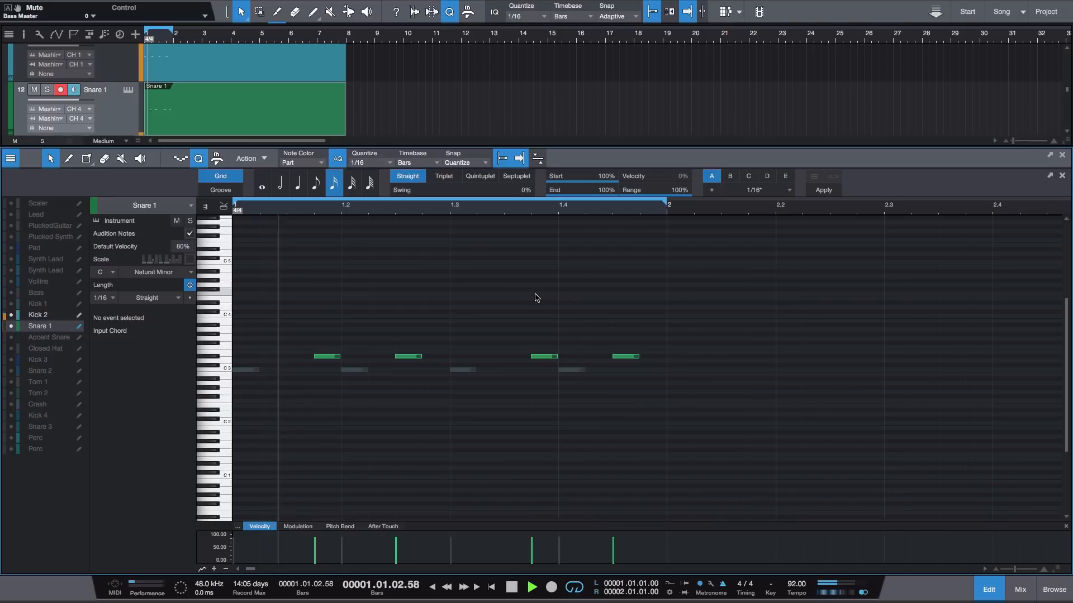
{"action": "key", "text": "space"}
{"action": "left_click", "coordinate": [988, 589]}
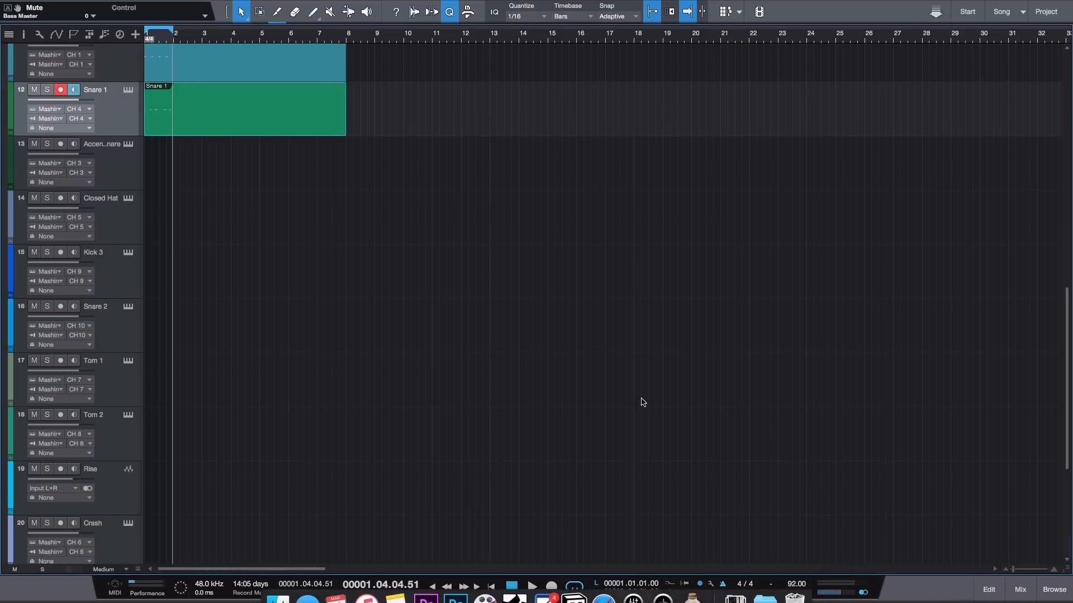
- Create a Closed Hat part from bar 1 to bar 8 and open it for note editing
{"action": "left_click", "coordinate": [113, 225]}
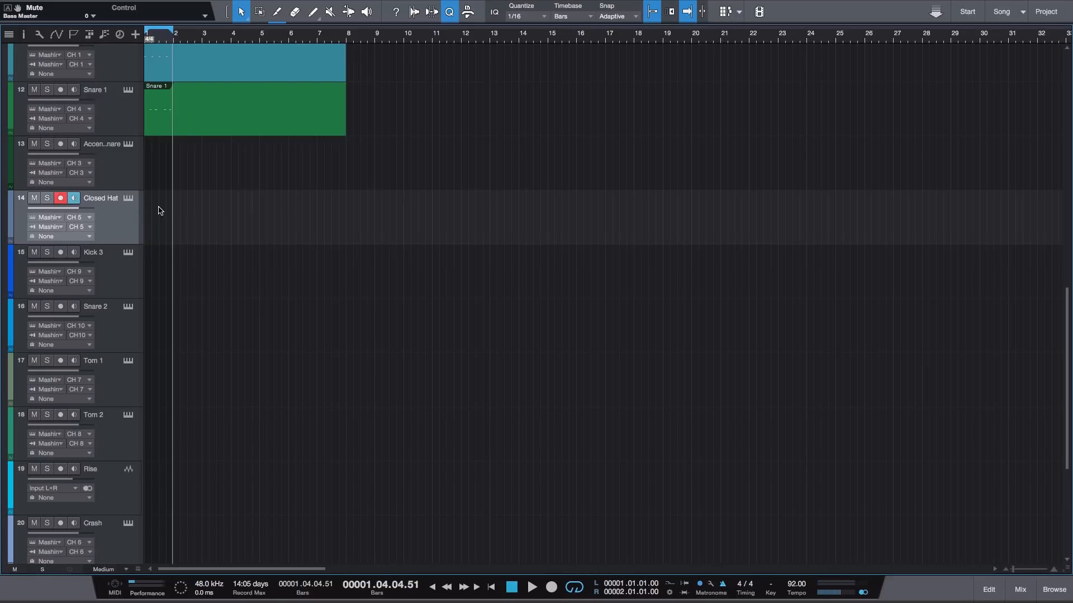
{"action": "left_click_drag", "start_coordinate": [172, 210], "coordinate": [345, 212]}
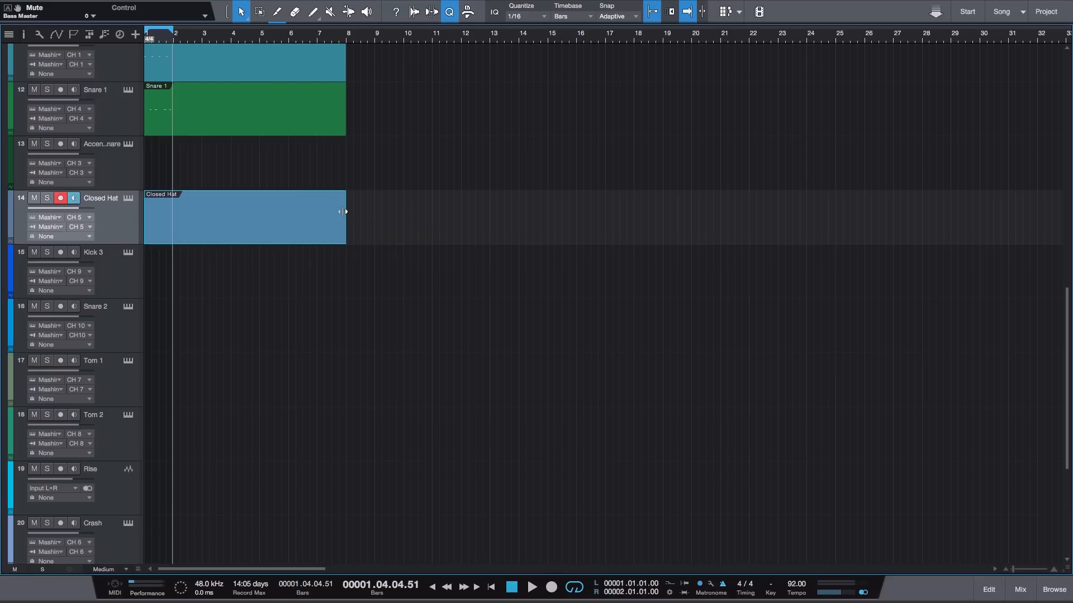
{"action": "double_click", "coordinate": [259, 216]}
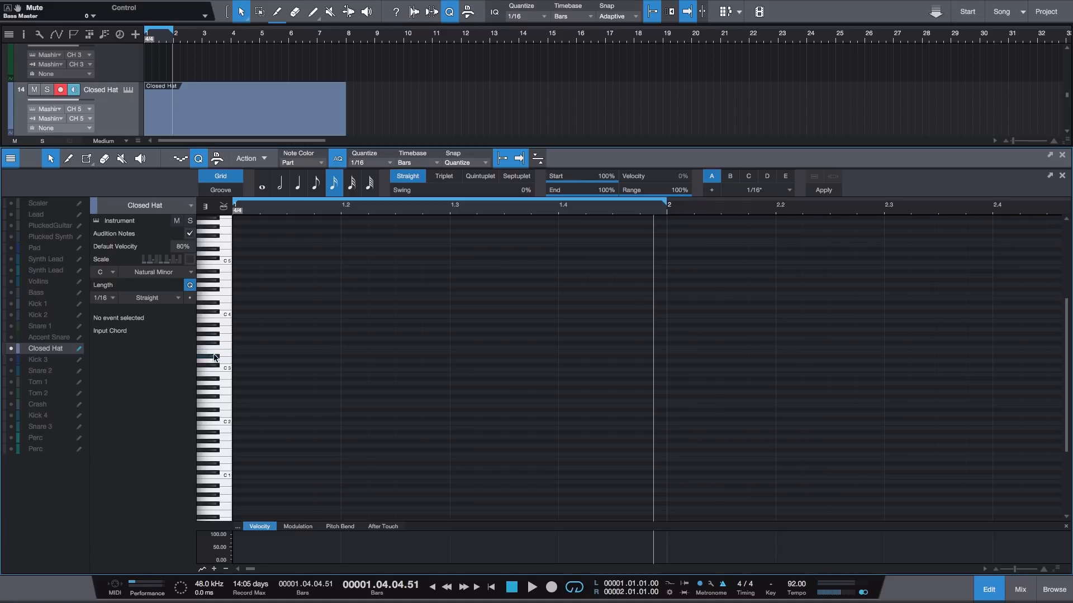
- Add 1/16 notes at E 3 on all four beats of bar 1 in the Closed Hat part
{"action": "left_click", "coordinate": [241, 353]}
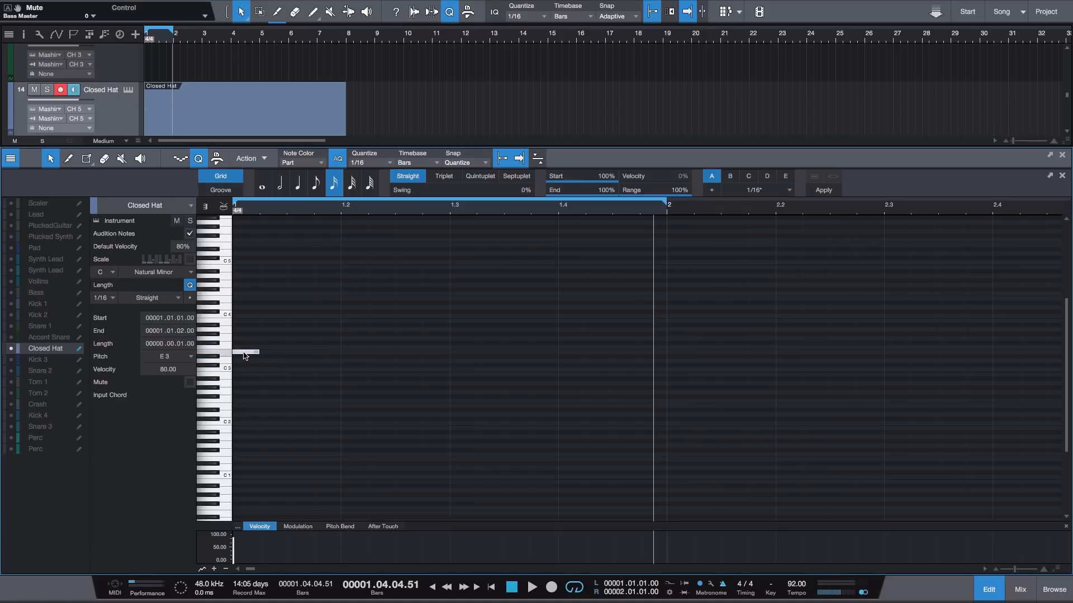
{"action": "left_click", "coordinate": [344, 352]}
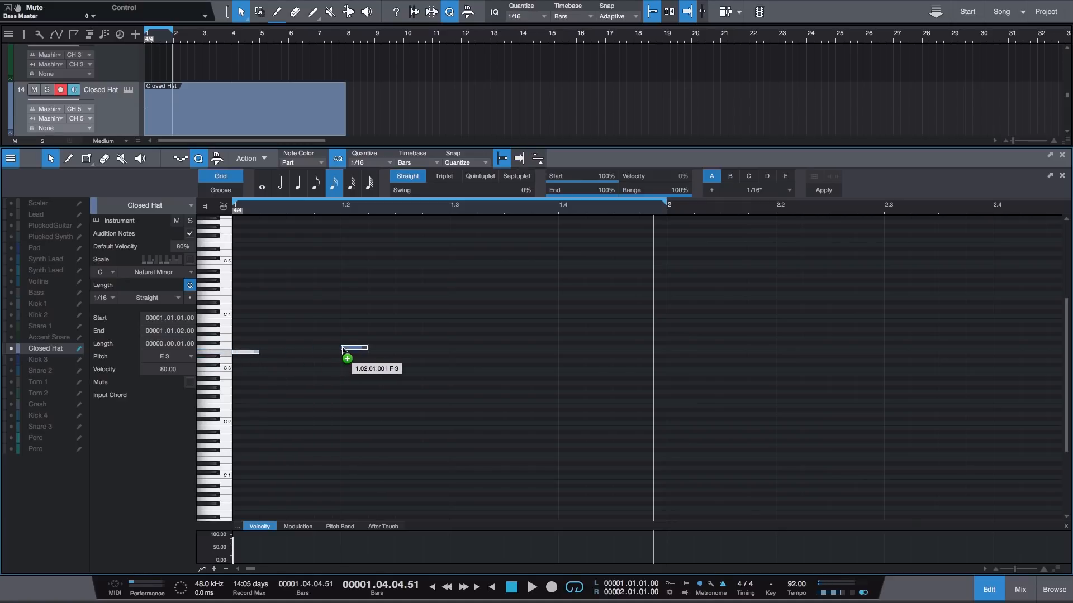
{"action": "left_click", "coordinate": [455, 352]}
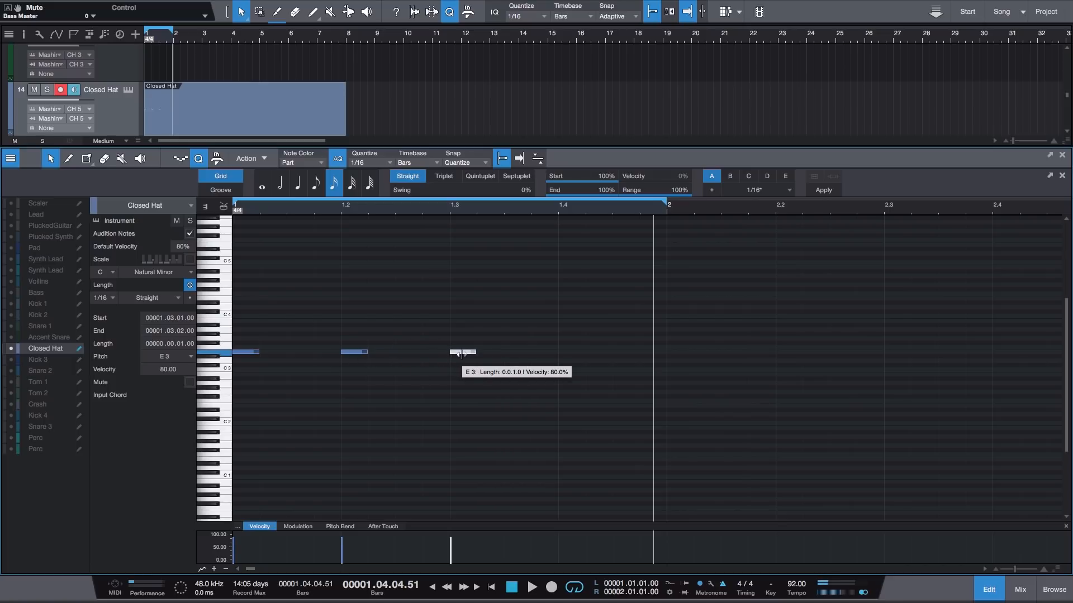
{"action": "left_click_drag", "start_coordinate": [548, 357], "coordinate": [576, 352]}
{"action": "left_click", "coordinate": [579, 322]}
- Play the loop from the start to hear the closed hat with the kick and snare
{"action": "key", "text": "comma"}
{"action": "key", "text": "space"}
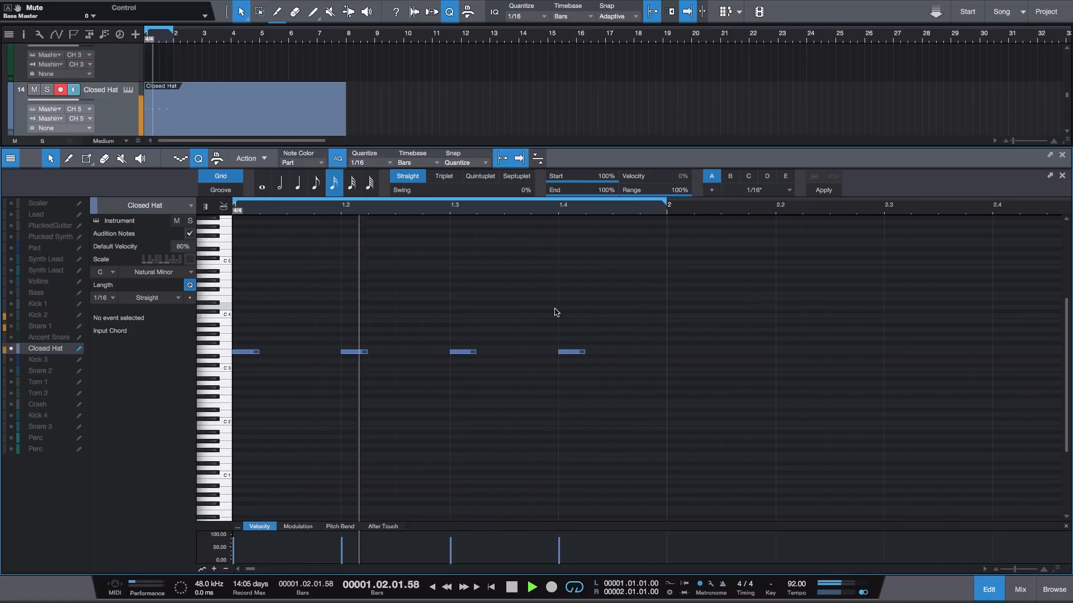
{"action": "key", "text": "space"}
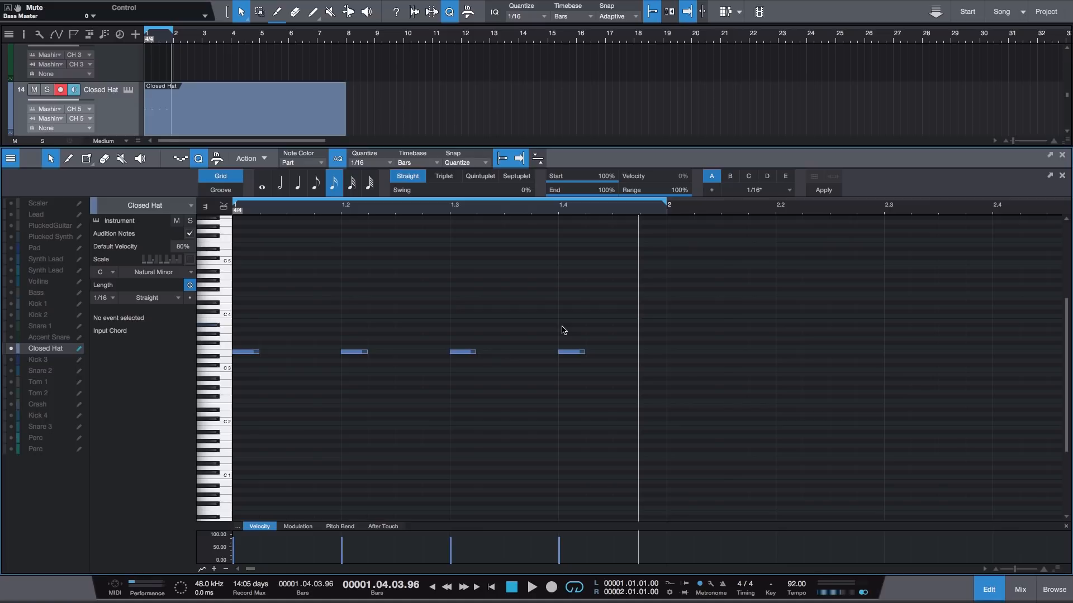
- Shift all four Closed Hat notes two sixteenths later onto the offbeats, play the result, and return to the arrangement
{"action": "key", "text": "ctrl+a"}
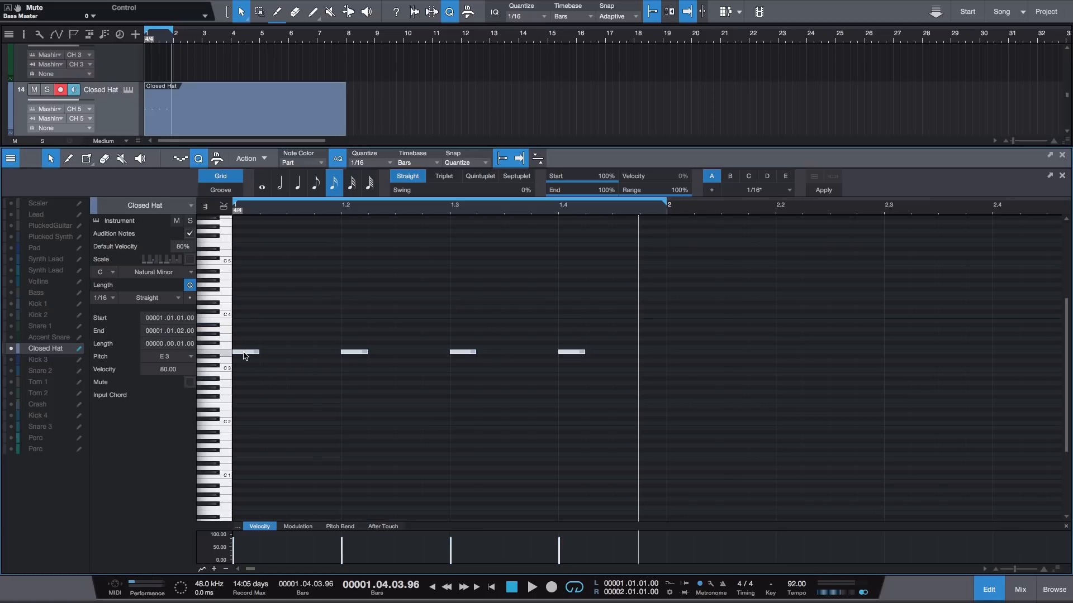
{"action": "left_click_drag", "start_coordinate": [244, 355], "coordinate": [298, 354]}
{"action": "key", "text": "space"}
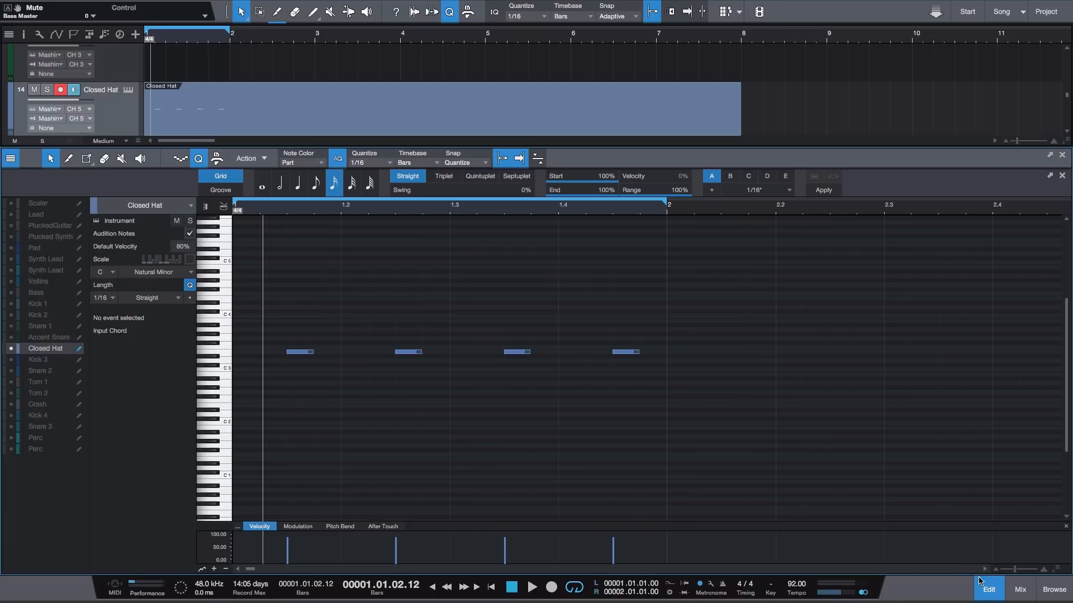
{"action": "key", "text": "F2"}
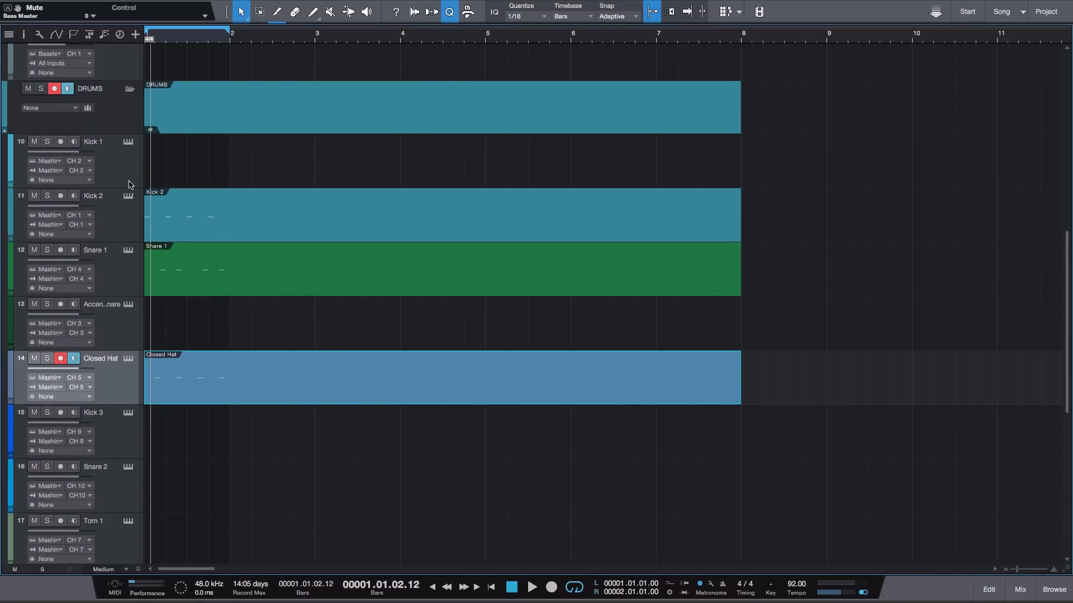
- Copy the Kick 2 part onto the Kick 1 track from bar 1 and open both parts for note editing
{"action": "left_click", "coordinate": [125, 172]}
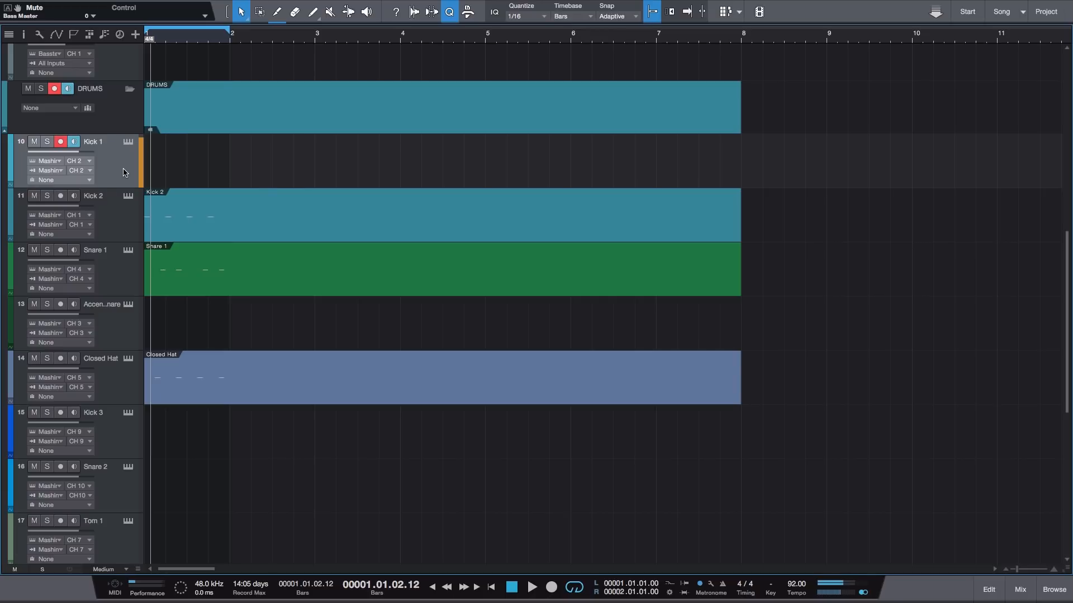
{"action": "left_click", "coordinate": [266, 193]}
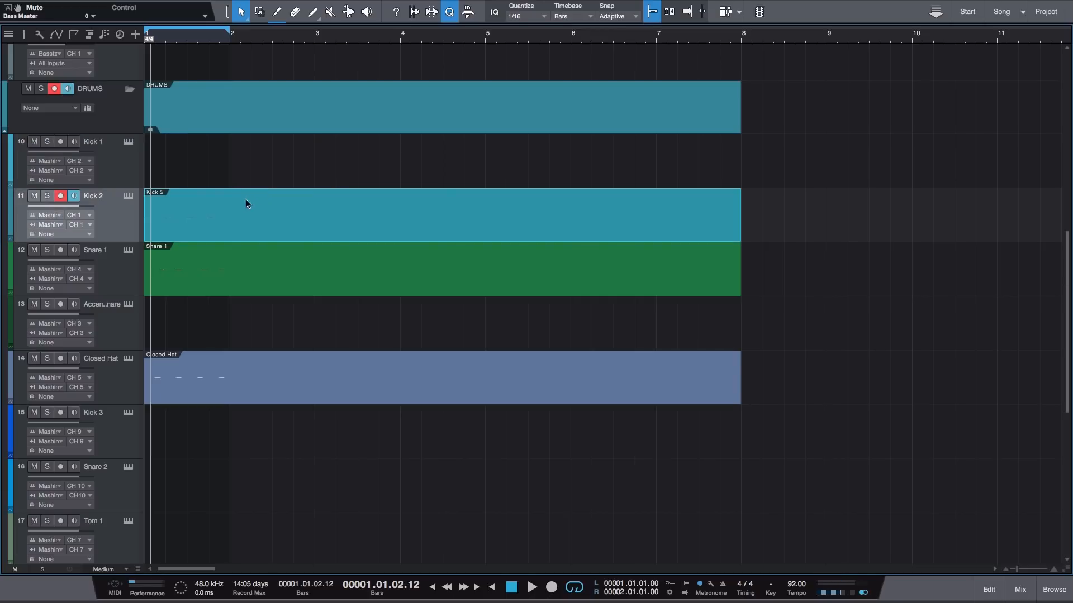
{"action": "left_click_drag", "start_coordinate": [223, 211], "coordinate": [208, 171]}
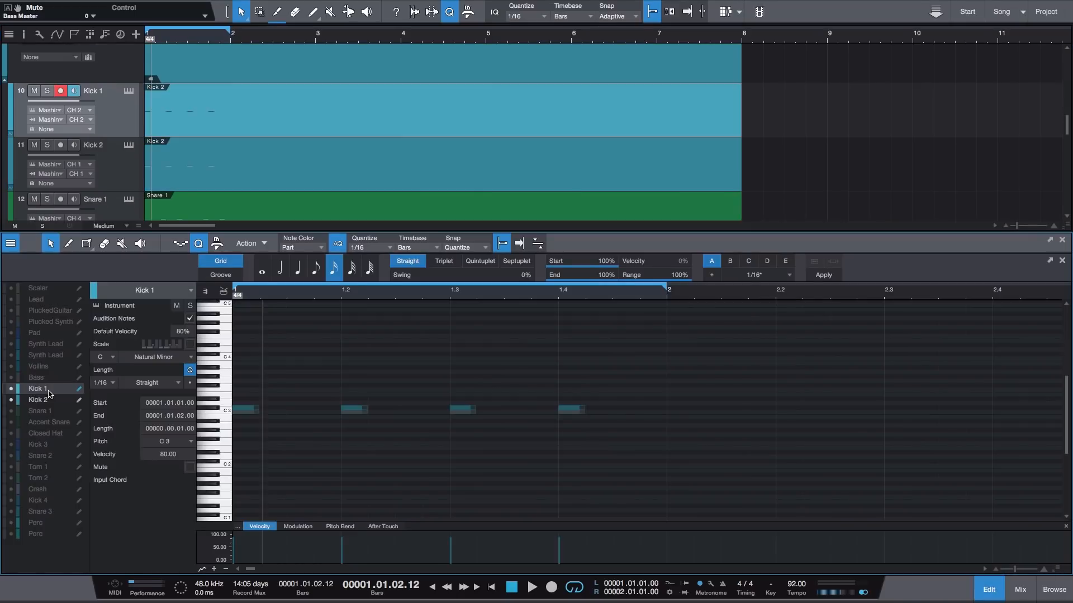
- Delete the notes on beats 1 and 3 from the Kick 2 part
{"action": "left_click", "coordinate": [53, 401]}
{"action": "left_click_drag", "start_coordinate": [246, 414], "coordinate": [354, 413]}
{"action": "left_click", "coordinate": [463, 413]}
{"action": "key", "text": "Delete"}
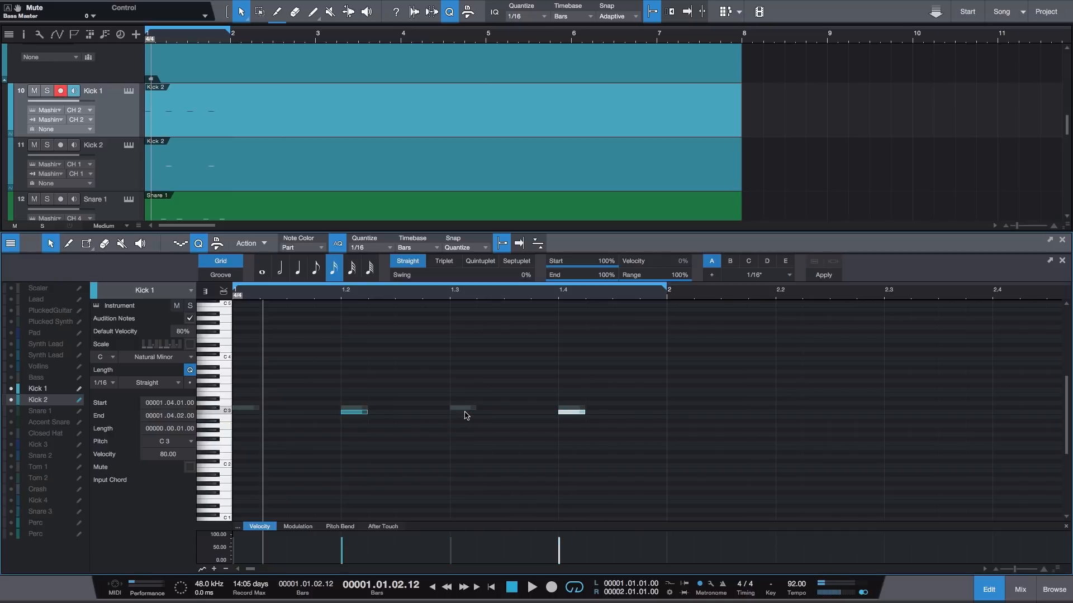
- Delete the notes on beats 2 and 4 from the Kick 1 part
{"action": "left_click", "coordinate": [44, 389]}
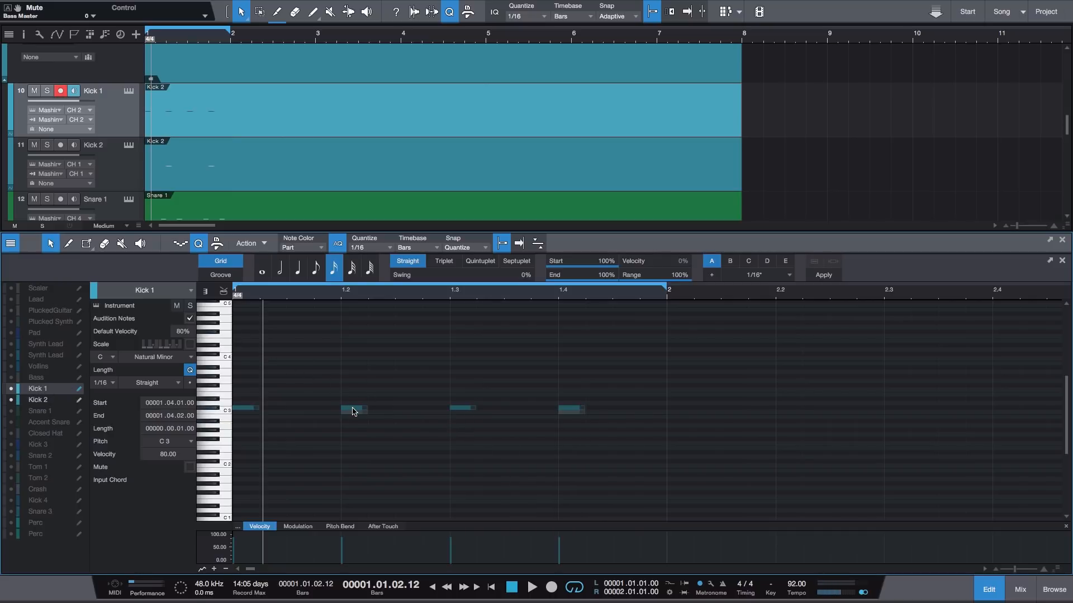
{"action": "left_click", "coordinate": [354, 408]}
{"action": "key", "text": "Delete"}
{"action": "left_click", "coordinate": [572, 408]}
{"action": "key", "text": "Delete"}
- Solo the Kick 1 and Kick 2 tracks and play the alternating kicks
{"action": "left_click", "coordinate": [48, 92]}
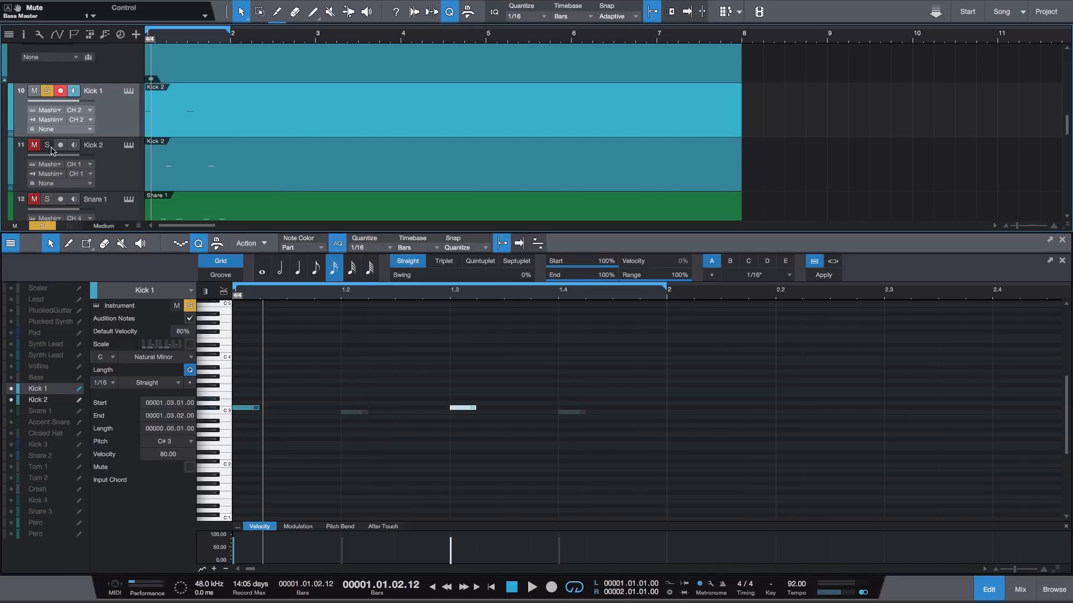
{"action": "key", "text": "space"}
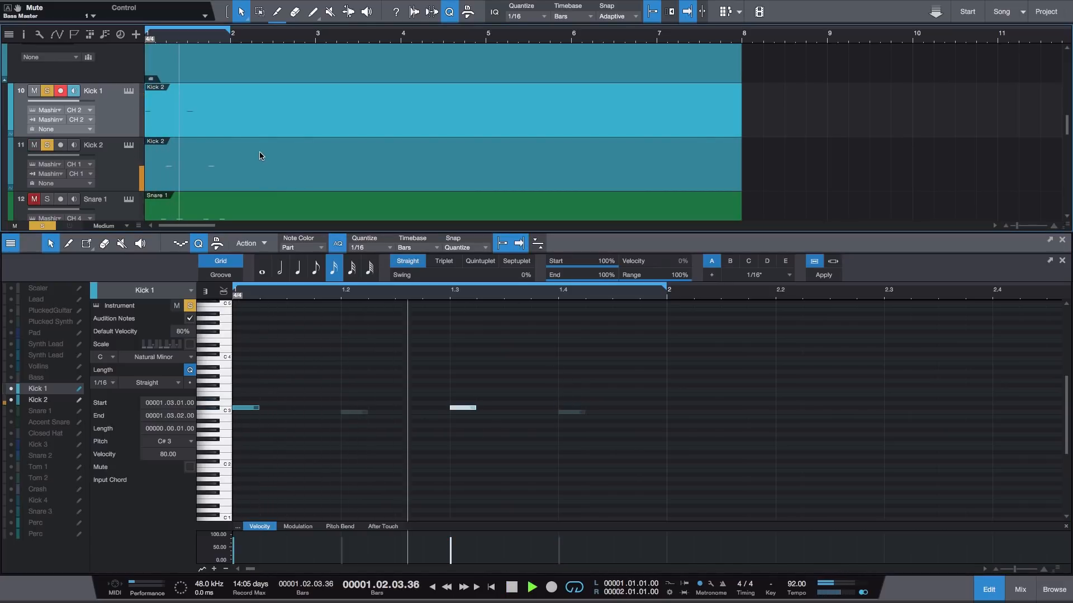
{"action": "key", "text": "space"}
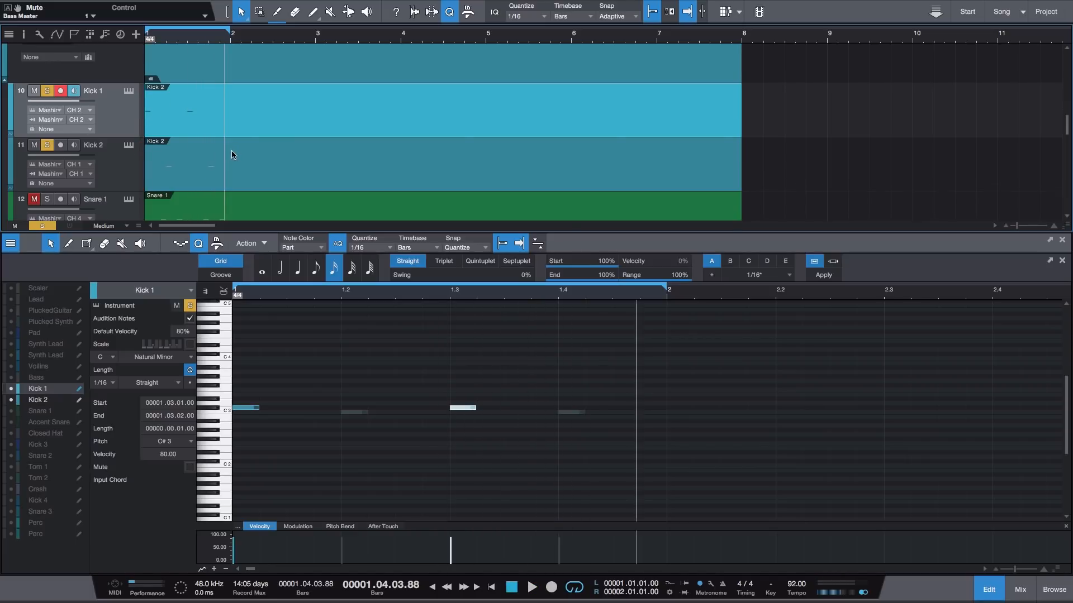
- Add Snare 1 and Closed Hat to the soloed tracks and play the loop from the start
{"action": "scroll", "coordinate": [231, 150], "scroll_direction": "down", "scroll_amount": 1}
{"action": "left_click", "coordinate": [47, 162]}
{"action": "scroll", "coordinate": [206, 145], "scroll_direction": "down", "scroll_amount": 1}
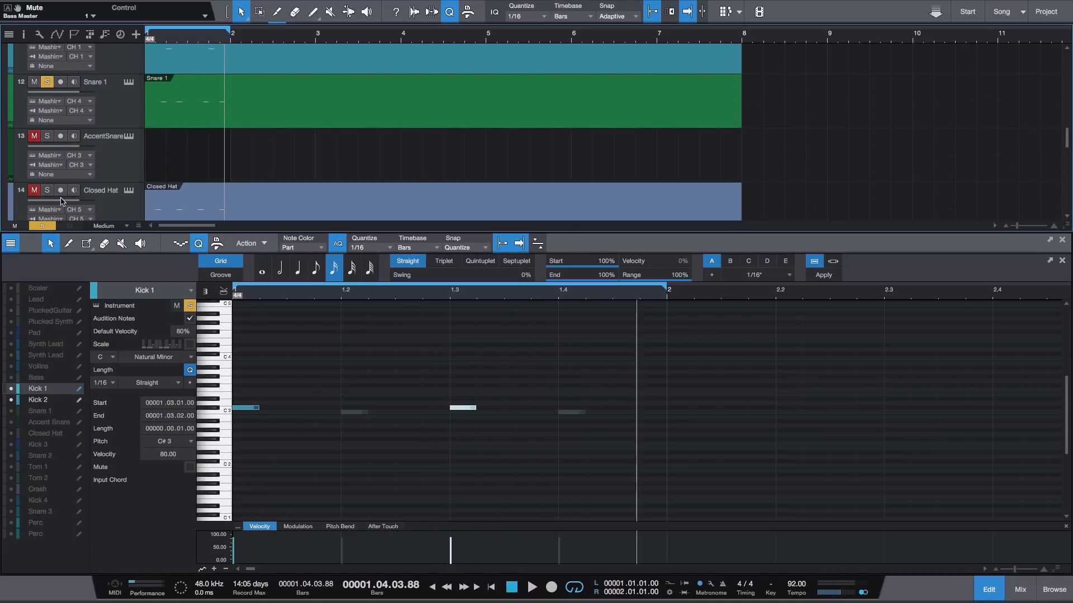
{"action": "key", "text": "comma"}
{"action": "key", "text": "space"}
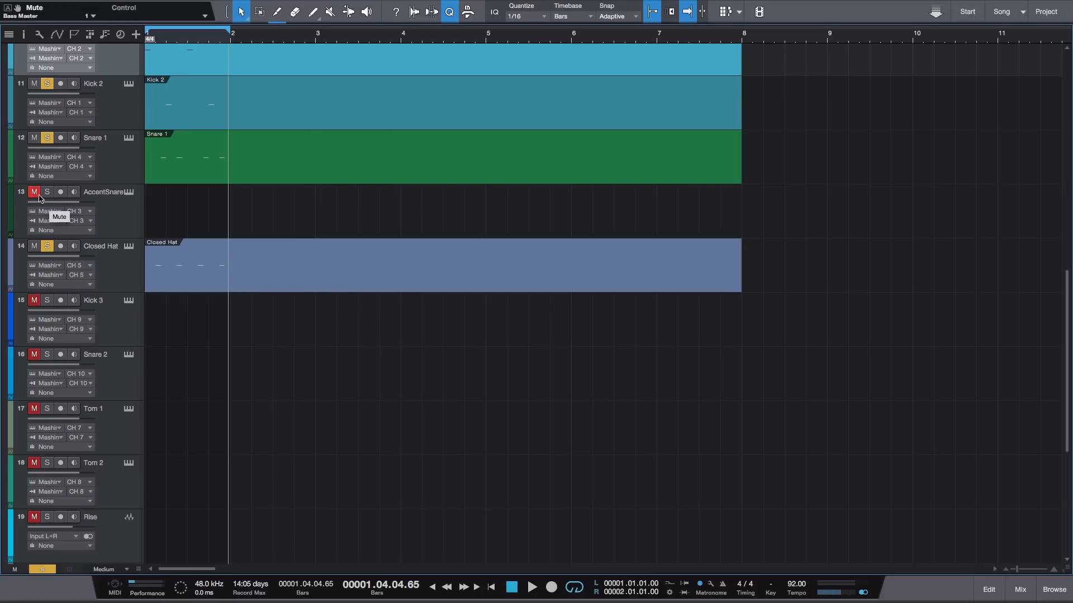
- Clear all track solos and shorten every drum part so it ends at bar 2
{"action": "left_click", "coordinate": [41, 569]}
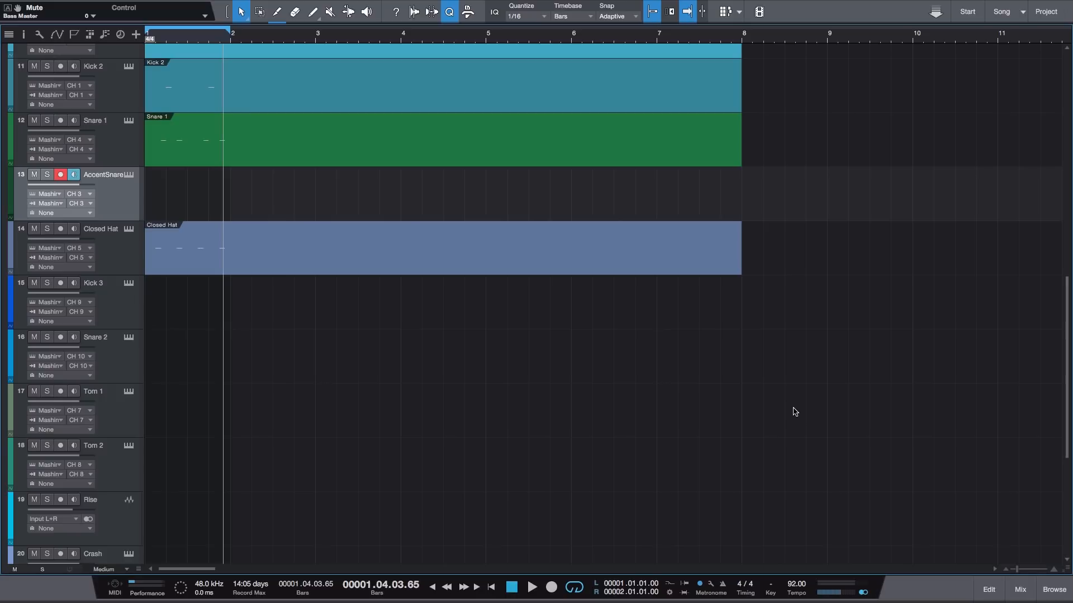
{"action": "key", "text": "ctrl+a"}
{"action": "left_click_drag", "start_coordinate": [745, 131], "coordinate": [230, 132]}
{"action": "left_click", "coordinate": [498, 262]}
- Create a one-bar Accent Snare part in bar 1 and open it with the Snare 1 notes shown as reference
{"action": "double_click", "coordinate": [218, 202]}
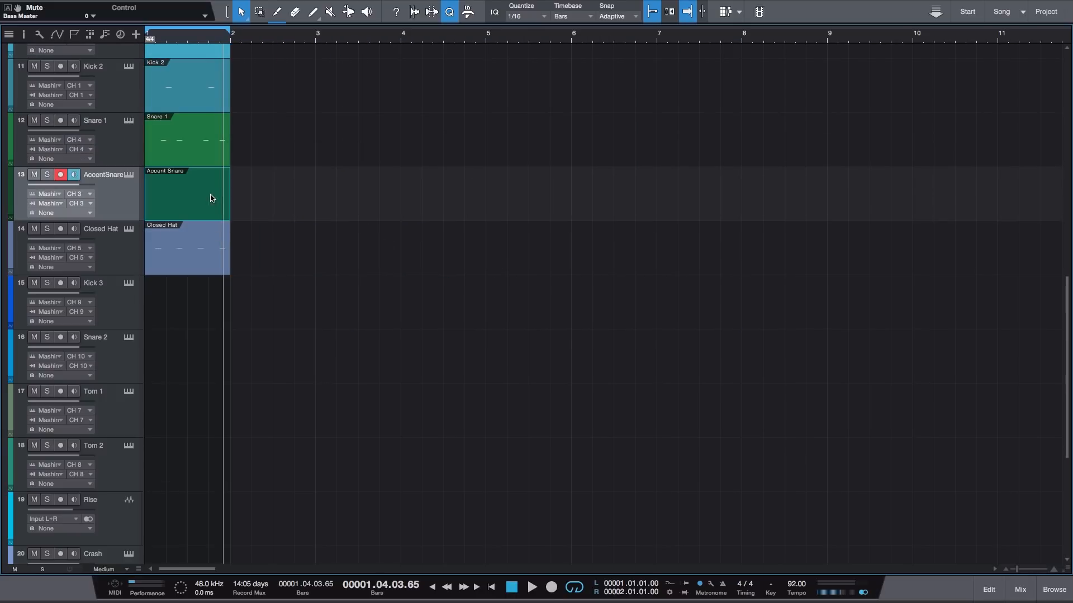
{"action": "double_click", "coordinate": [209, 200]}
{"action": "left_click", "coordinate": [12, 412]}
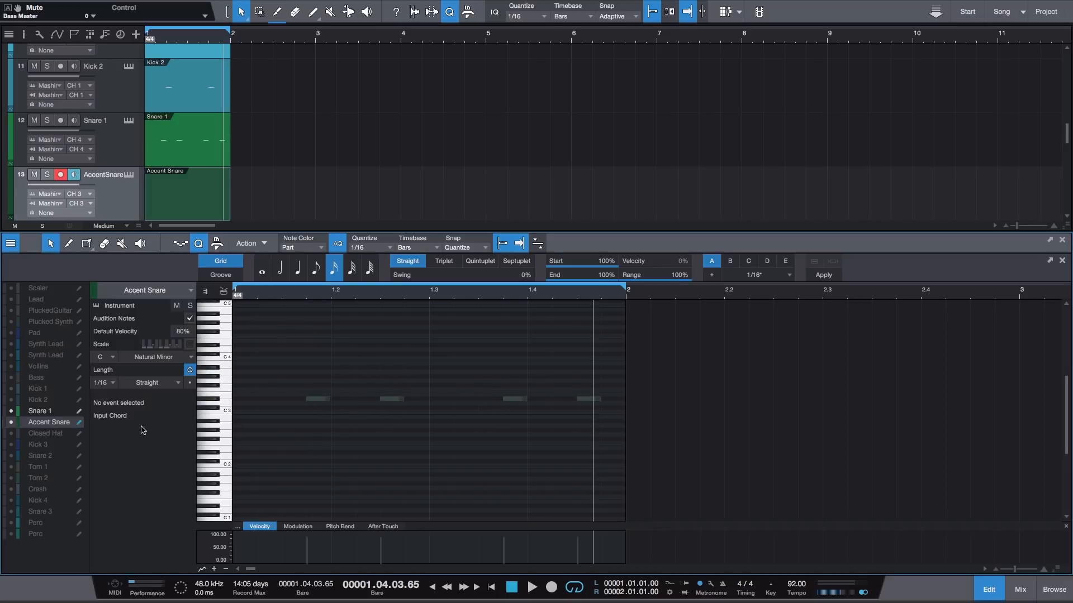
- Add a 1/16 note at D 3 two sixteenths after beat 3 in the Accent Snare part and play the loop from the start
{"action": "double_click", "coordinate": [492, 413]}
{"action": "left_click_drag", "start_coordinate": [495, 412], "coordinate": [495, 404]}
{"action": "left_click", "coordinate": [516, 368]}
{"action": "key", "text": "comma"}
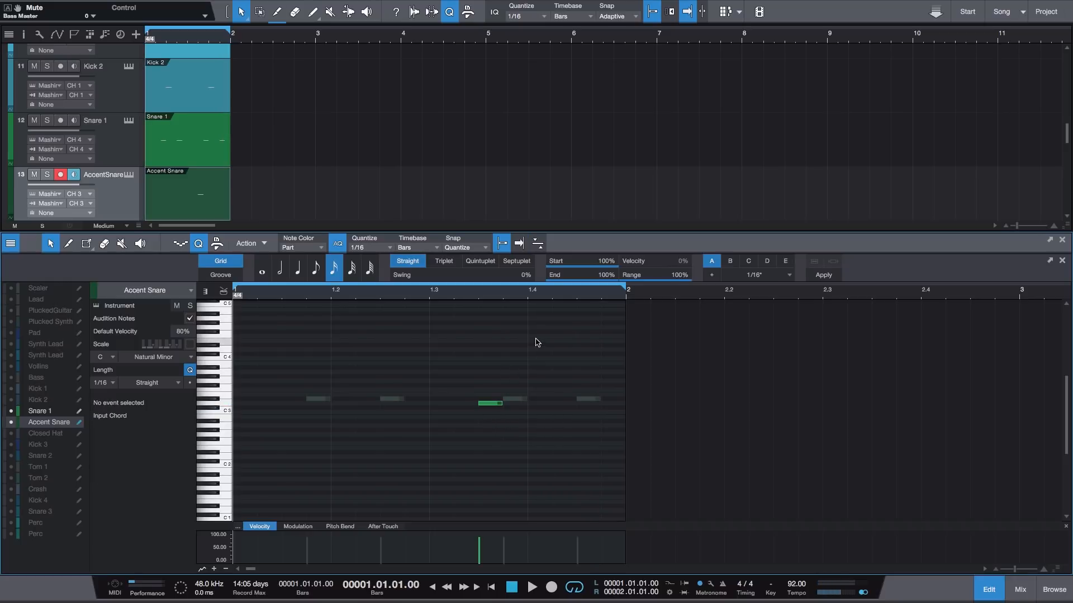
{"action": "key", "text": "space"}
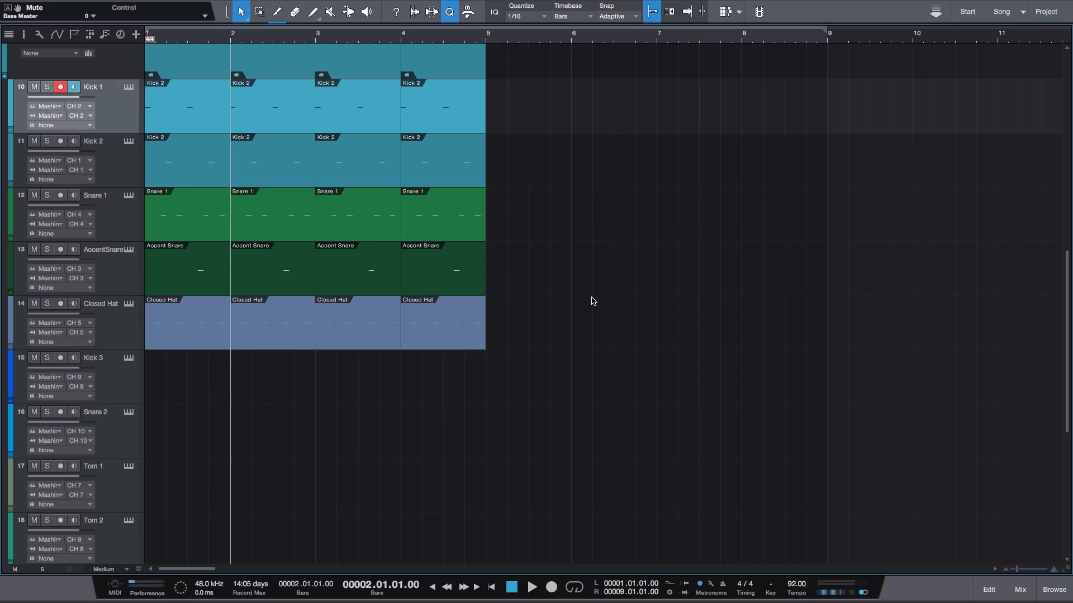
- Copy the four bars of Kick 2 and Snare 1 onto the Kick 4 and Snare 3 tracks and merge each into one part
{"action": "scroll", "coordinate": [591, 306], "scroll_direction": "down", "scroll_amount": 3}
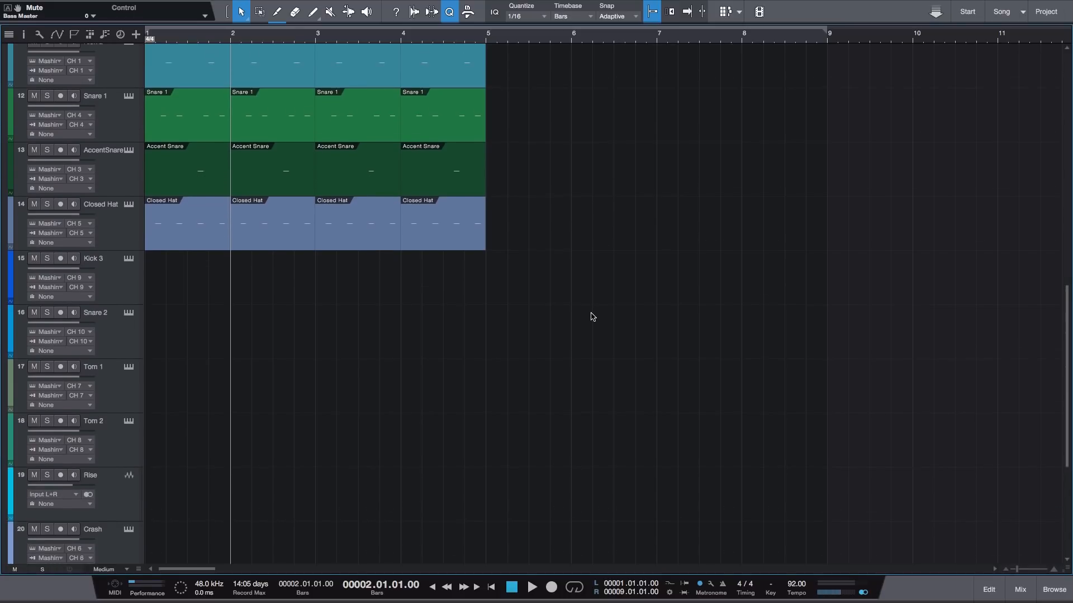
{"action": "scroll", "coordinate": [414, 337], "scroll_direction": "down", "scroll_amount": 3}
{"action": "scroll", "coordinate": [302, 393], "scroll_direction": "down", "scroll_amount": 1}
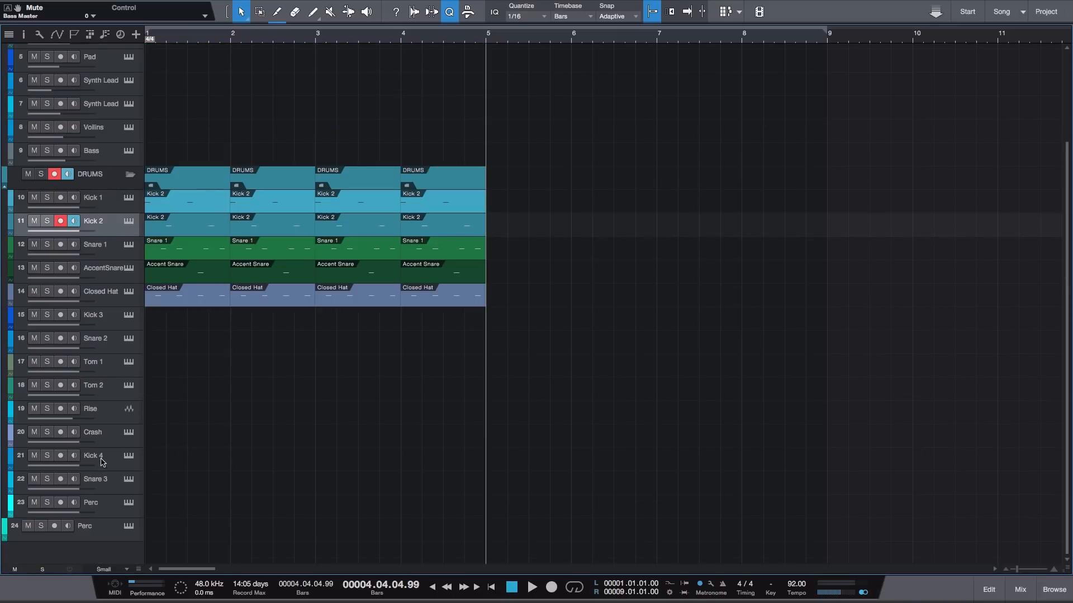
{"action": "left_click", "coordinate": [102, 461]}
{"action": "left_click_drag", "start_coordinate": [507, 214], "coordinate": [159, 461]}
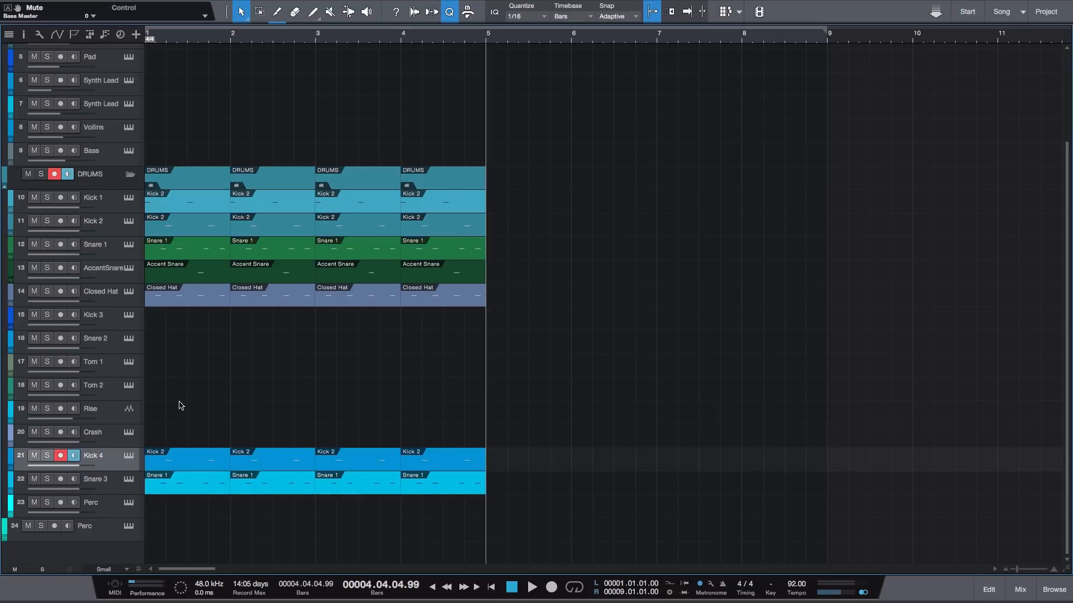
{"action": "left_click_drag", "start_coordinate": [518, 497], "coordinate": [183, 453]}
{"action": "key", "text": "g"}
- Transpose all notes in the Snare 3 part up to B 3 and return to the arrangement
{"action": "double_click", "coordinate": [226, 477]}
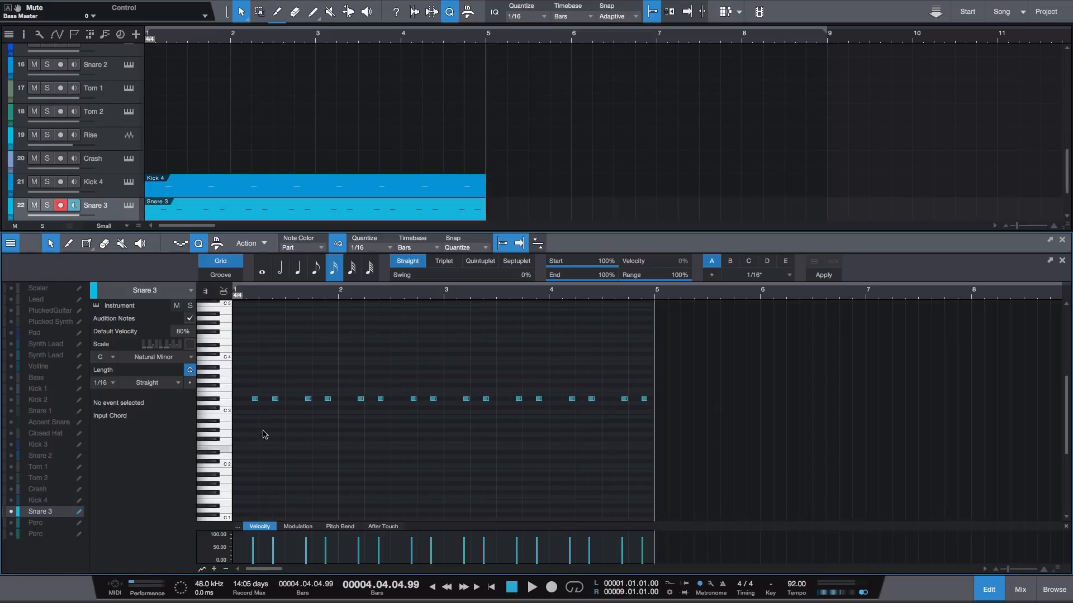
{"action": "left_click_drag", "start_coordinate": [256, 401], "coordinate": [256, 367]}
{"action": "left_click", "coordinate": [989, 589]}
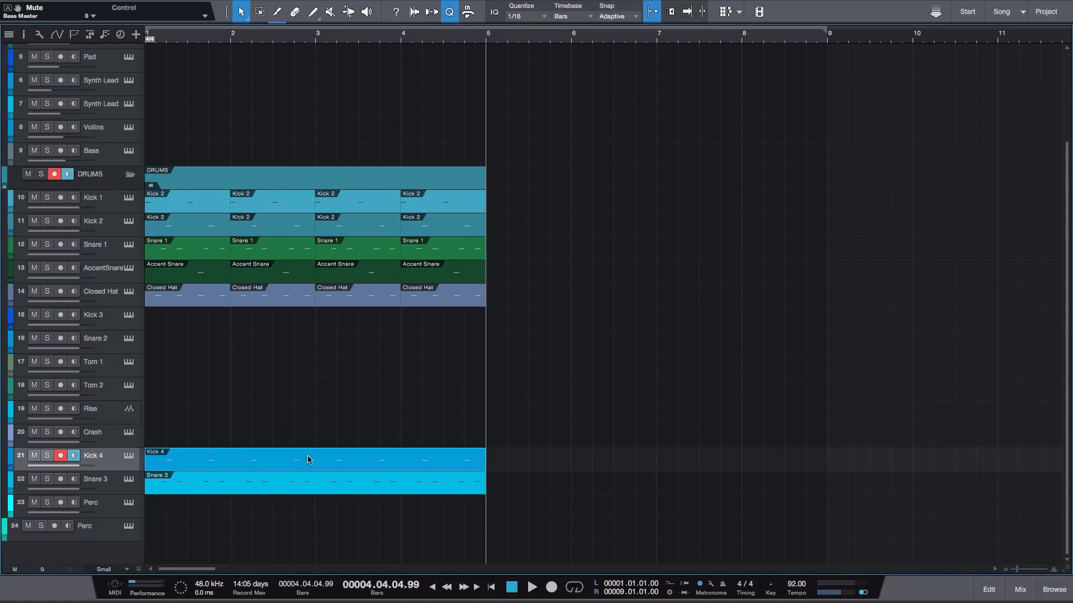
- Move the Kick 4 notes up to A# 3 and copy them one beat earlier so a kick falls on every beat
{"action": "double_click", "coordinate": [309, 460]}
{"action": "left_click", "coordinate": [261, 412]}
{"action": "left_click_drag", "start_coordinate": [263, 415], "coordinate": [236, 369]}
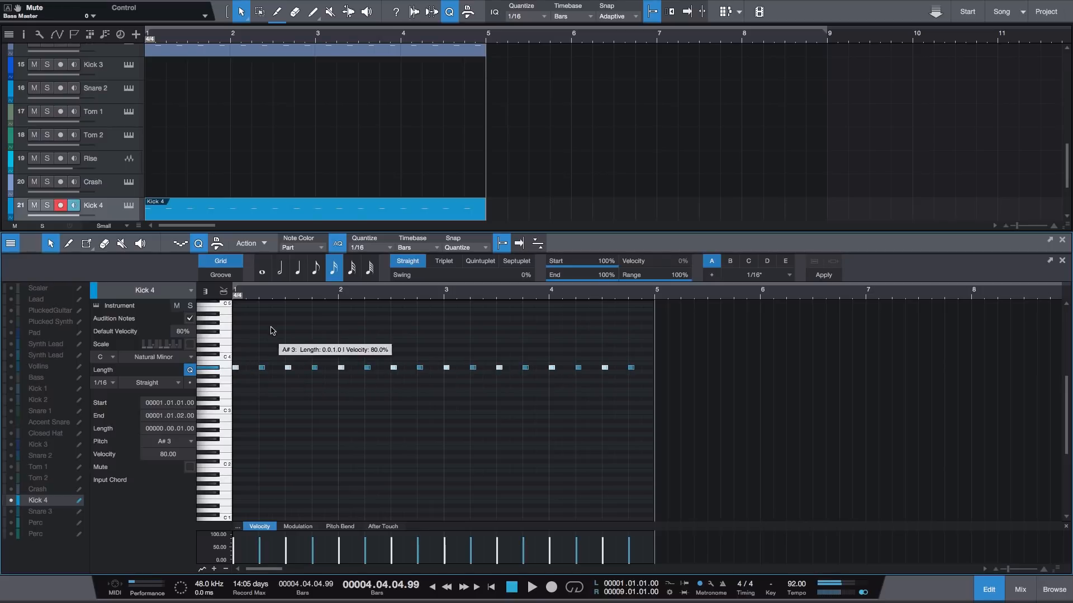
{"action": "left_click", "coordinate": [984, 590]}
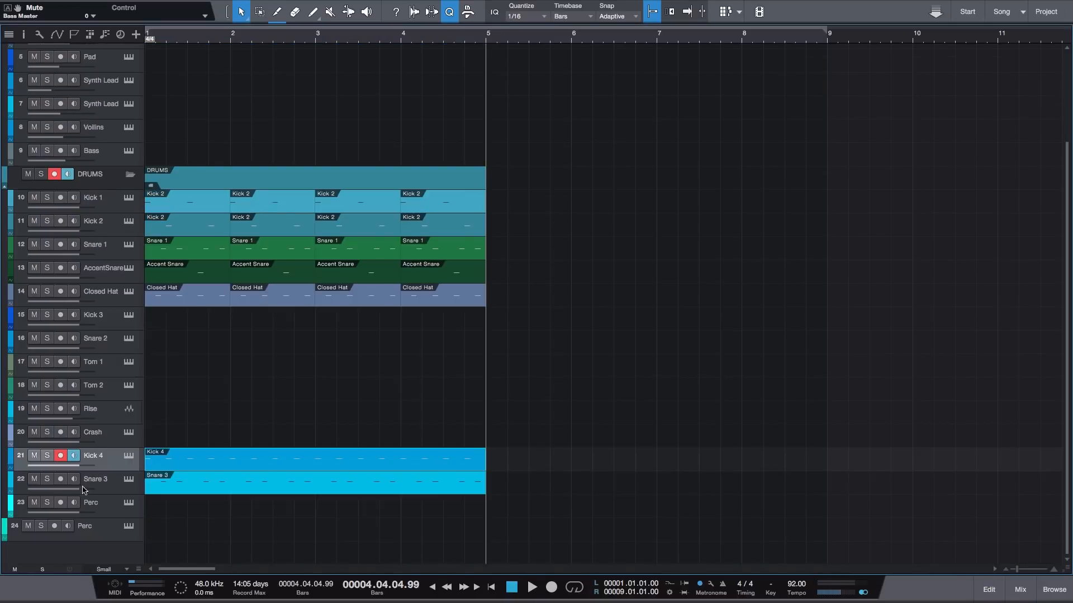
- Solo the Kick 4 and Snare 3 tracks and play them together
{"action": "left_click_drag", "start_coordinate": [48, 456], "coordinate": [48, 480]}
{"action": "key", "text": "space"}
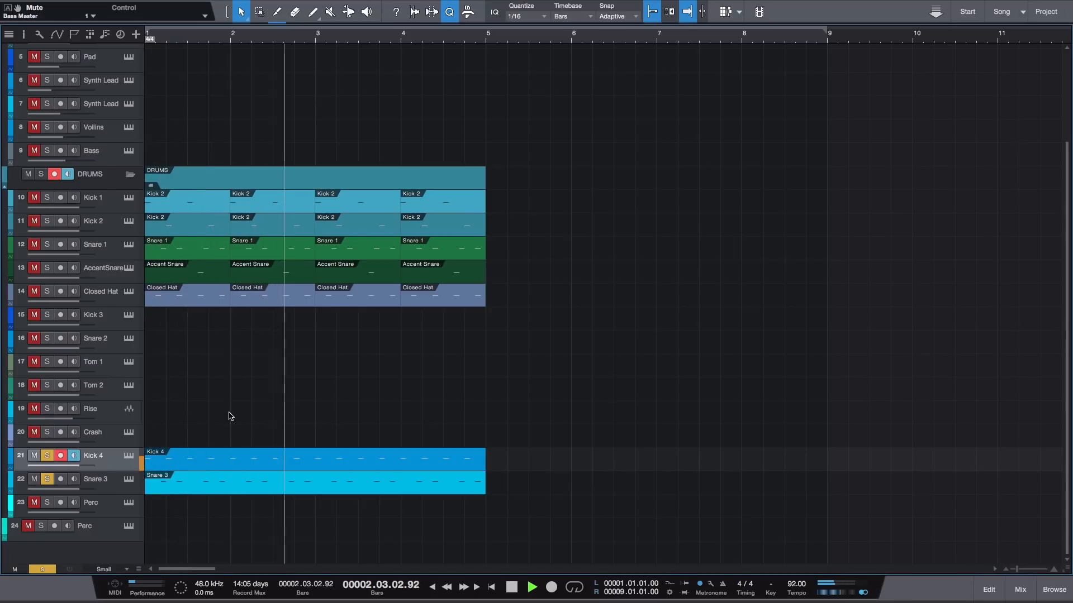
{"action": "key", "text": "space"}
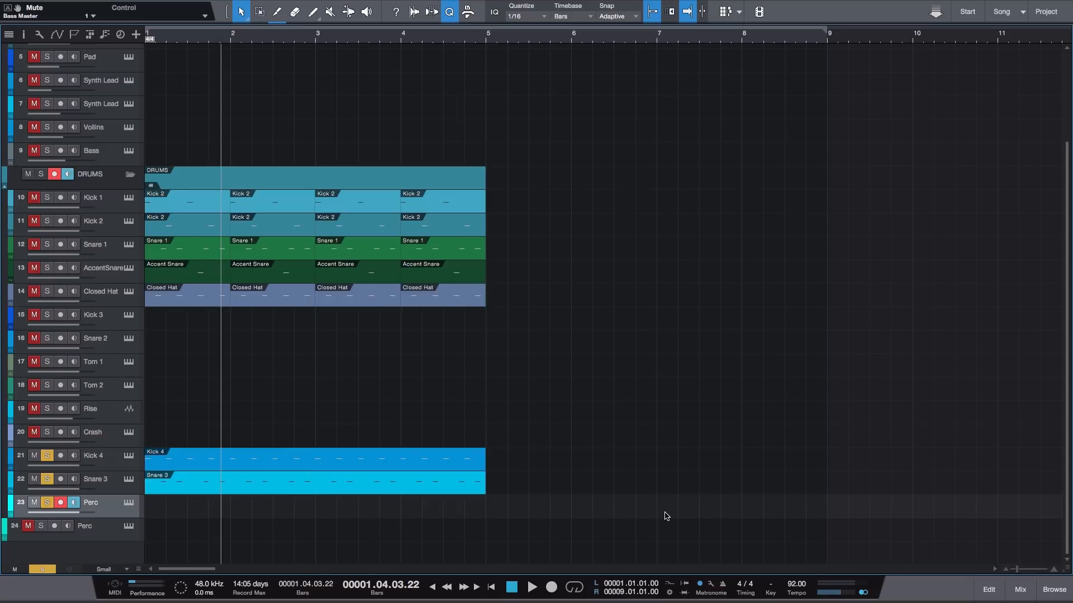
- Create a Perc part on track 23 from bar 1 to bar 9 and open it with Kick 4 and Snare 3 notes as reference
{"action": "double_click", "coordinate": [174, 511]}
{"action": "double_click", "coordinate": [174, 511]}
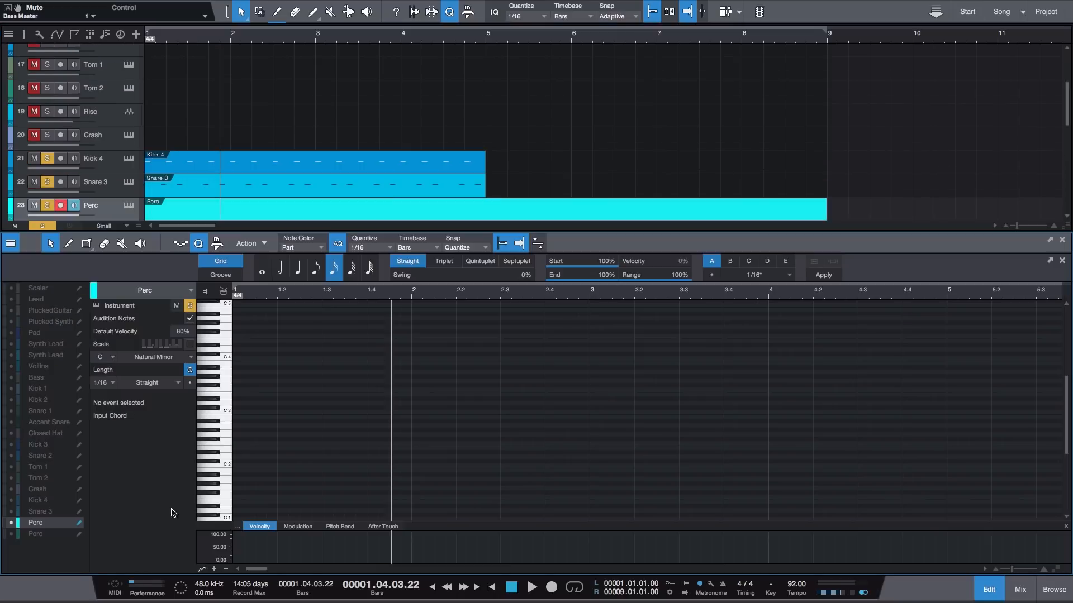
{"action": "left_click", "coordinate": [11, 500]}
{"action": "left_click", "coordinate": [10, 511]}
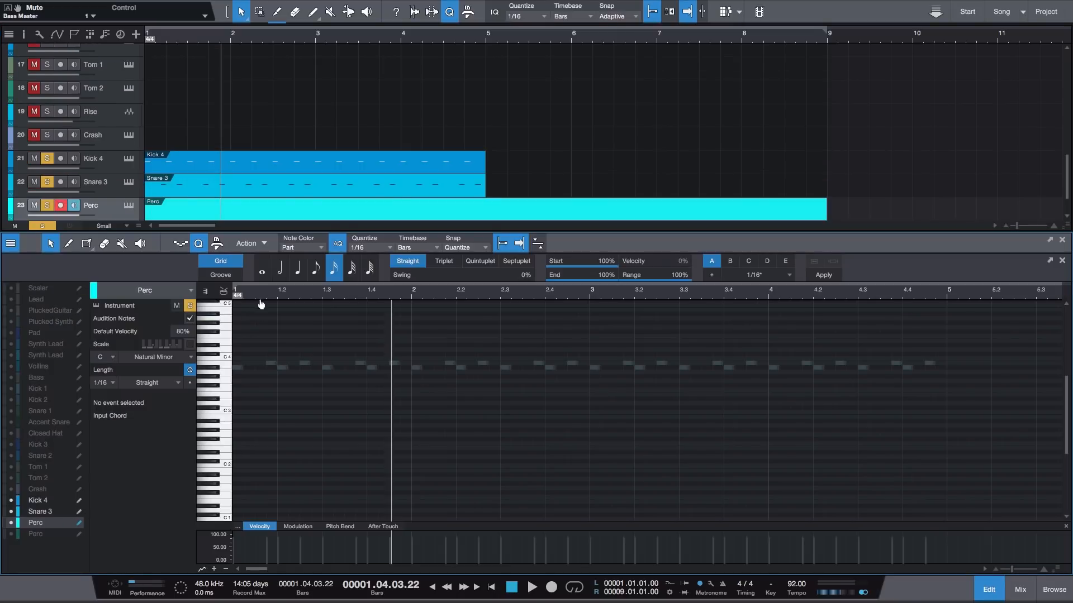
- Add 1/16 notes at C 4 on the first three sixteenths of bar 1 in the Perc part
{"action": "left_click_drag", "start_coordinate": [250, 292], "coordinate": [233, 369]}
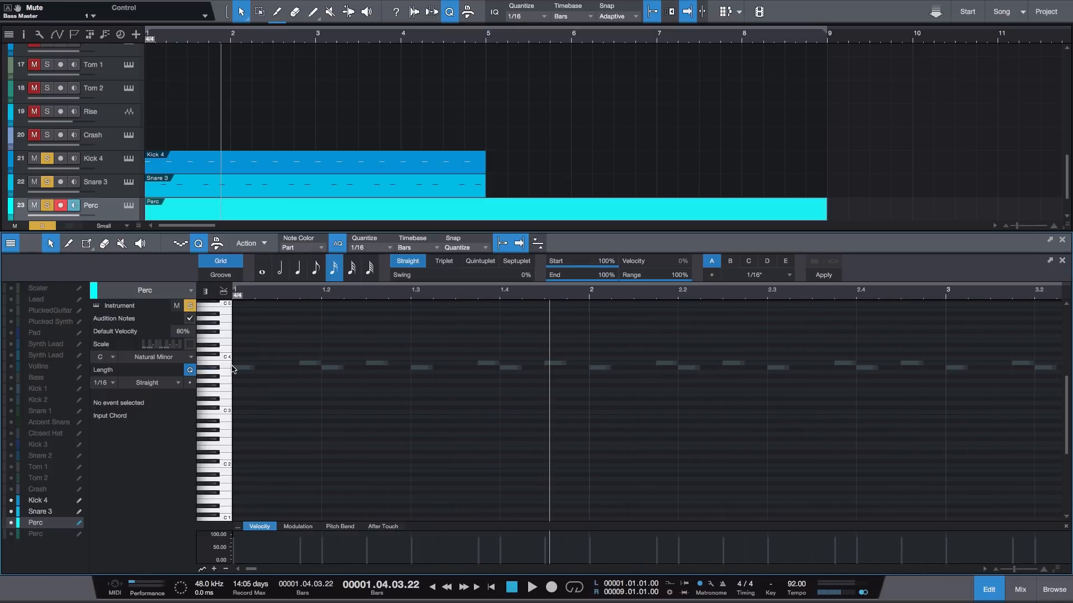
{"action": "left_click", "coordinate": [239, 359]}
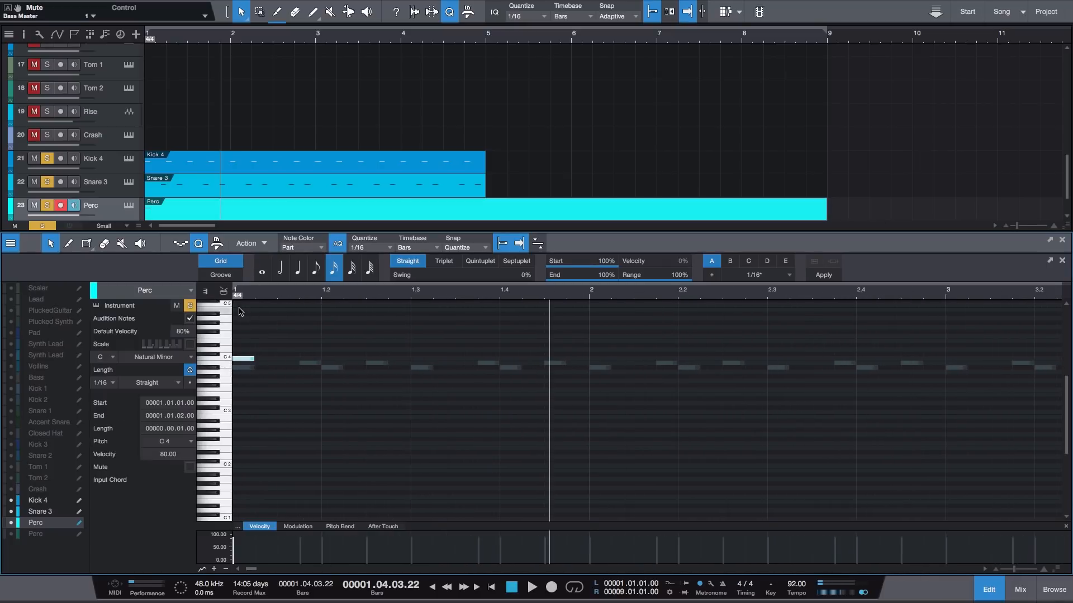
{"action": "left_click_drag", "start_coordinate": [243, 302], "coordinate": [251, 330]}
{"action": "left_click", "coordinate": [282, 360]}
{"action": "left_click_drag", "start_coordinate": [309, 359], "coordinate": [309, 359]}
- Duplicate the three-note Perc group onto beats 2, 3 and 4 of bar 1
{"action": "left_click_drag", "start_coordinate": [321, 295], "coordinate": [322, 279]}
{"action": "left_click_drag", "start_coordinate": [304, 334], "coordinate": [202, 384]}
{"action": "key", "text": "d"}
{"action": "key", "text": "d"}
{"action": "key", "text": "d"}
- Duplicate the bar 1 Perc pattern through bars 2 to 4 and play it from the start
{"action": "left_click_drag", "start_coordinate": [568, 316], "coordinate": [247, 424]}
{"action": "left_click_drag", "start_coordinate": [317, 294], "coordinate": [316, 274]}
{"action": "key", "text": "d"}
{"action": "key", "text": "d"}
{"action": "key", "text": "d"}
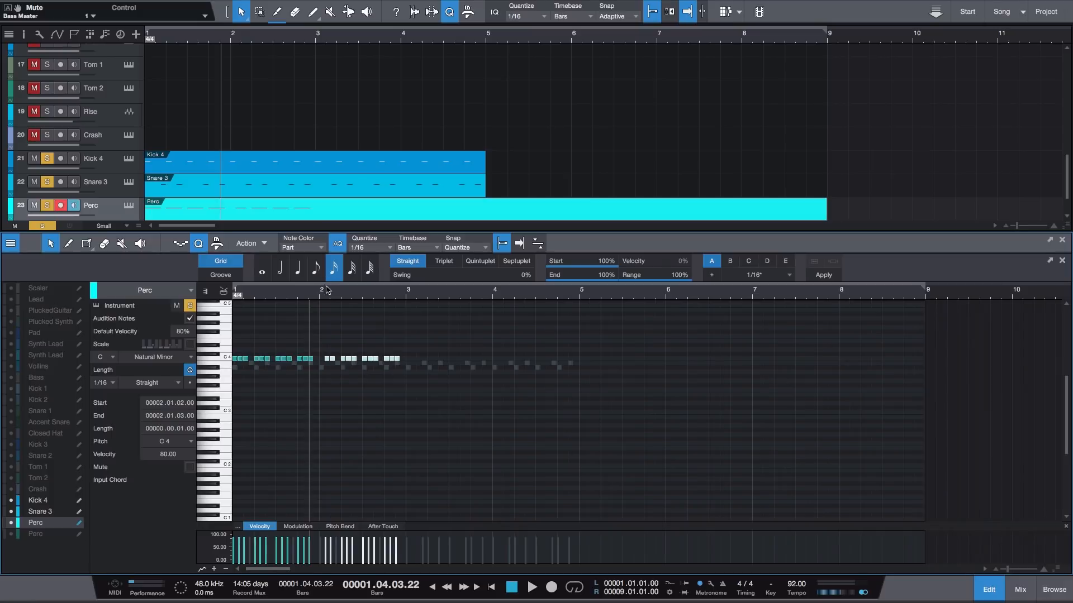
{"action": "left_click", "coordinate": [572, 340]}
{"action": "key", "text": "Home"}
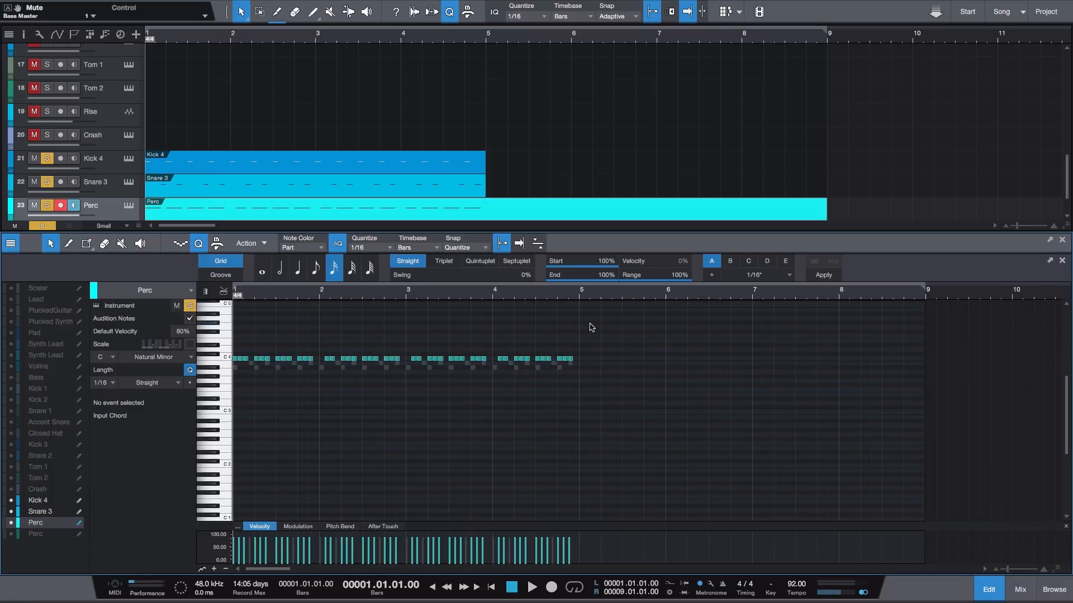
{"action": "key", "text": "space"}
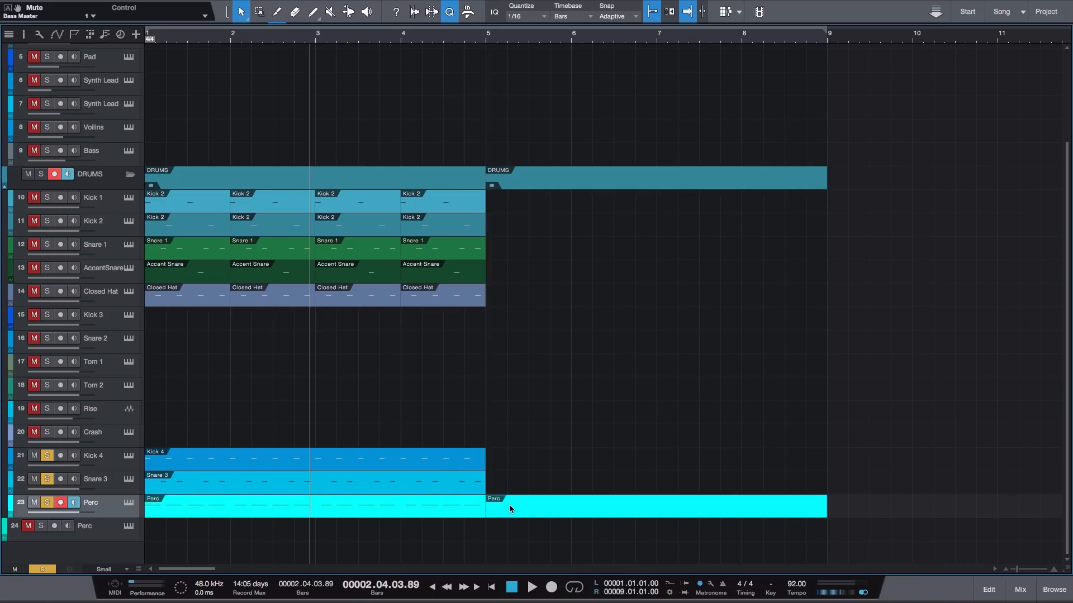
- Move the Kick 4, Snare 3 and Perc parts together so they start at bar 5
{"action": "key", "text": "super+z"}
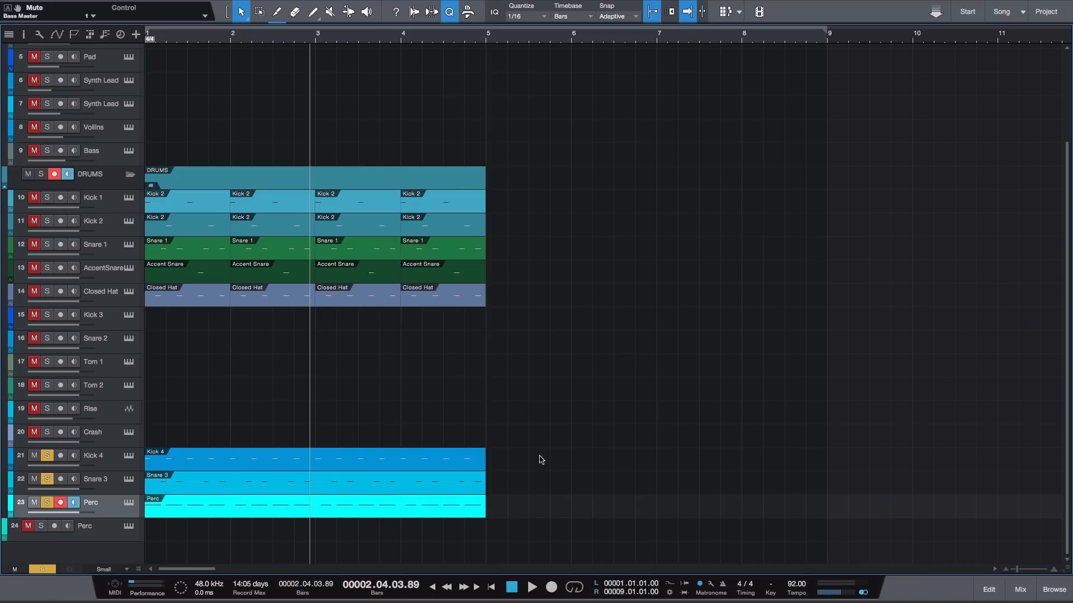
{"action": "left_click_drag", "start_coordinate": [538, 468], "coordinate": [249, 521]}
{"action": "left_click_drag", "start_coordinate": [165, 468], "coordinate": [509, 466]}
{"action": "left_click", "coordinate": [525, 391]}
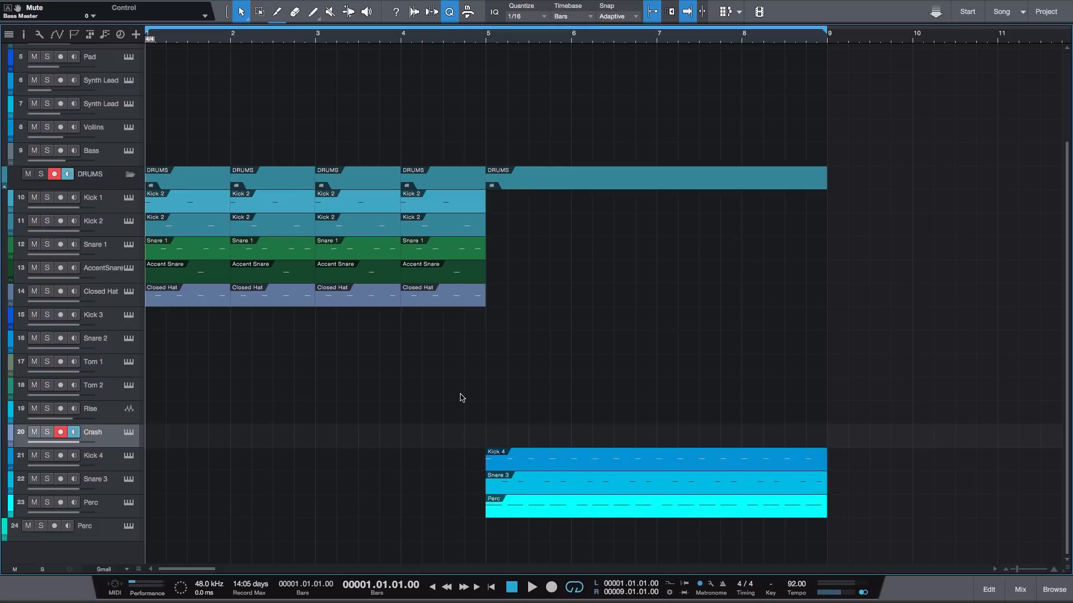
- Create a Crash part from bar 1 to bar 9 and open it for note editing
{"action": "double_click", "coordinate": [161, 436]}
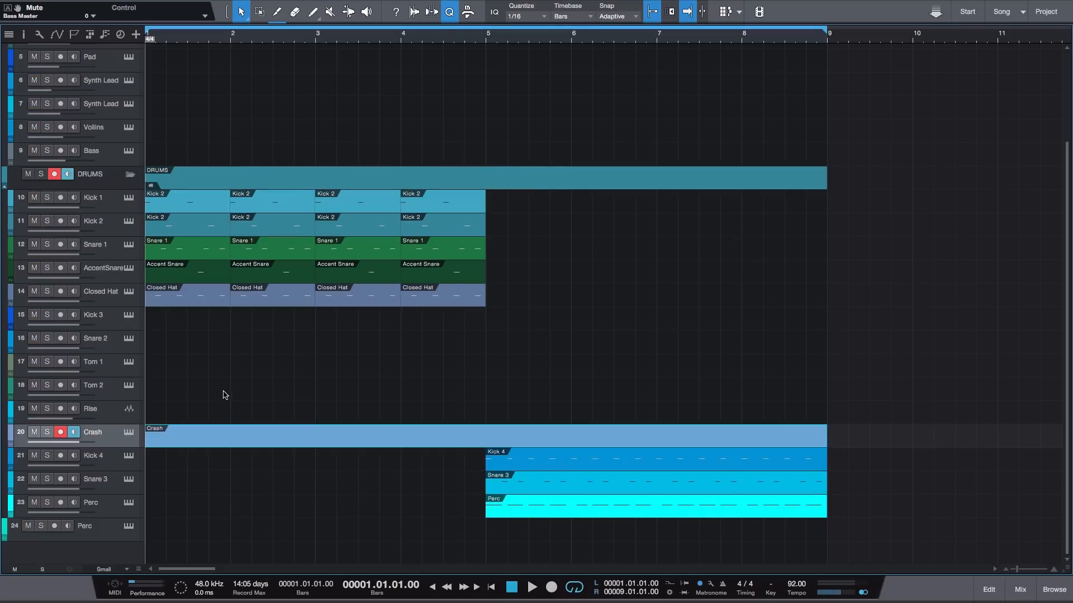
{"action": "double_click", "coordinate": [194, 445]}
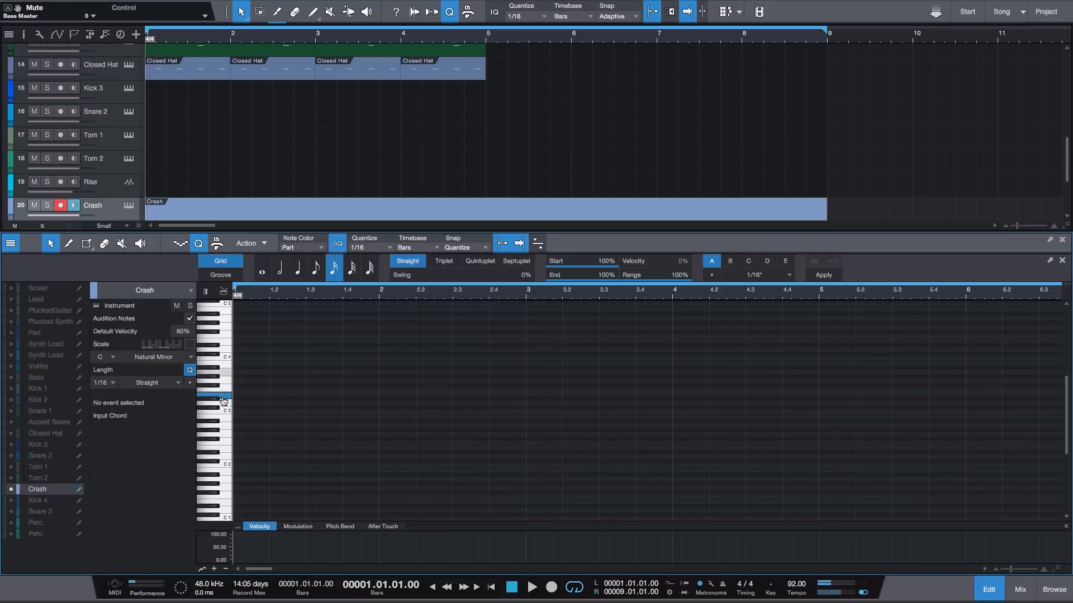
- Draw an F#3 crash note at the start of bar 1, lengthen it to the full bar and close the note editor
{"action": "left_click", "coordinate": [240, 388]}
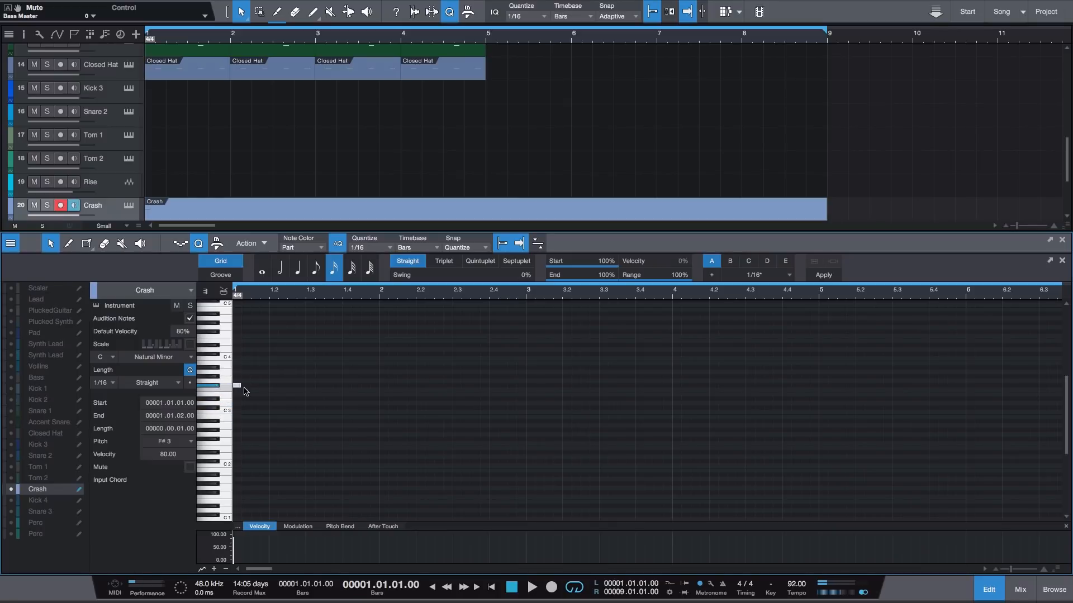
{"action": "left_click_drag", "start_coordinate": [239, 389], "coordinate": [375, 393]}
{"action": "key", "text": "F2"}
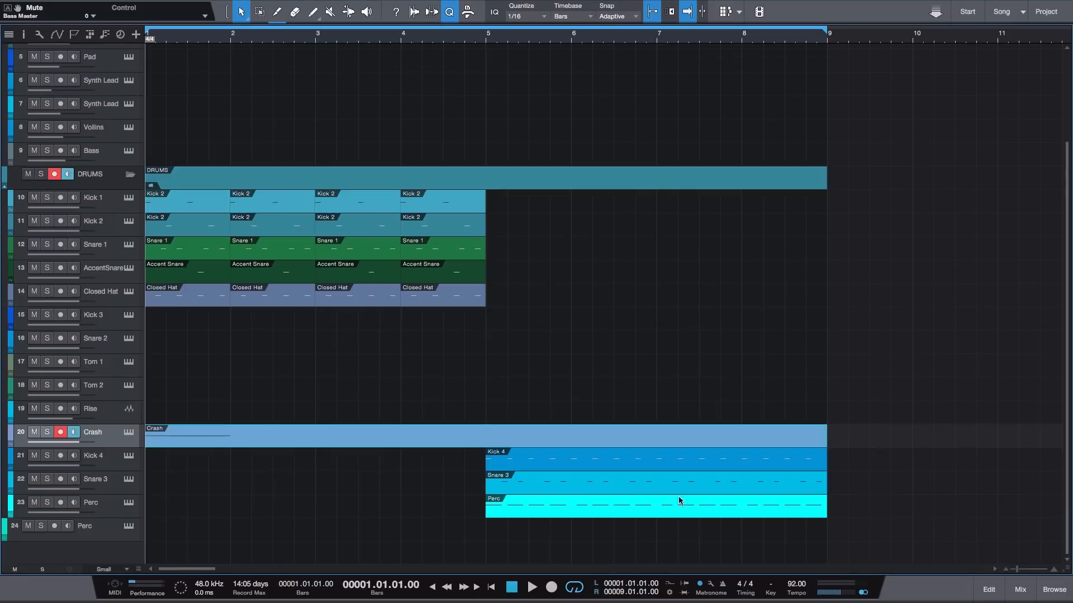
- Split the Crash part at bar 2, remove the remainder and copy the one-bar part to bar 5
{"action": "left_click", "coordinate": [231, 433], "text": "super"}
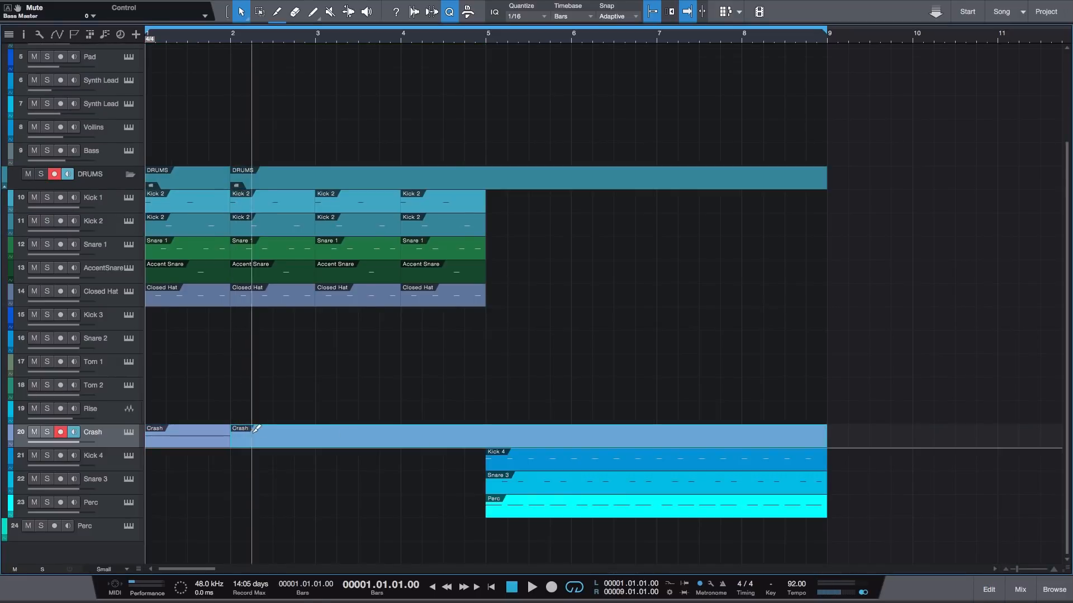
{"action": "key", "text": "Delete"}
{"action": "left_click_drag", "start_coordinate": [185, 440], "coordinate": [523, 435]}
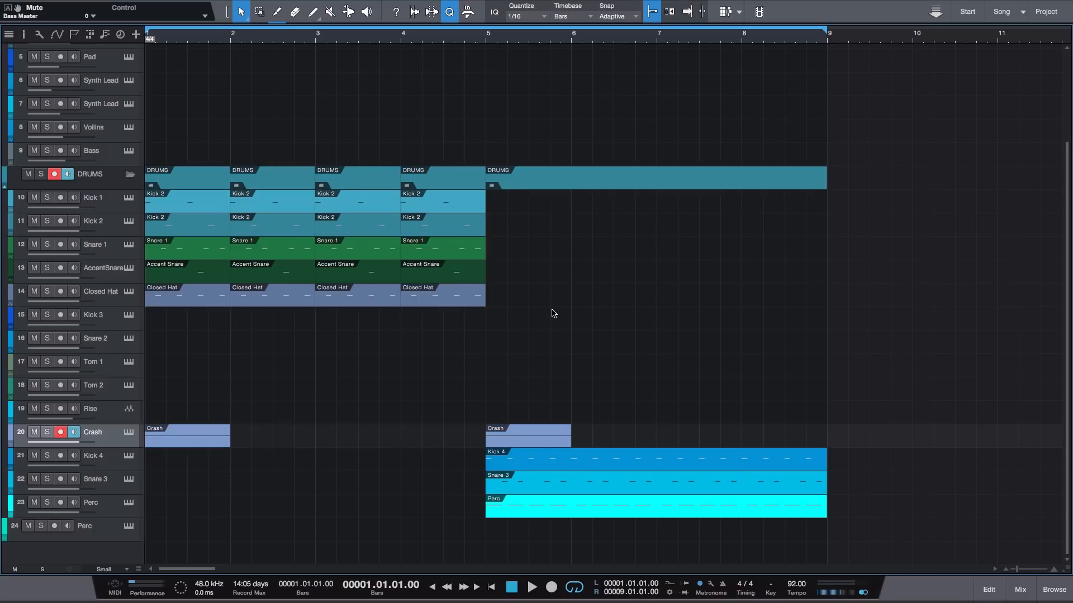
{"action": "key", "text": "space"}
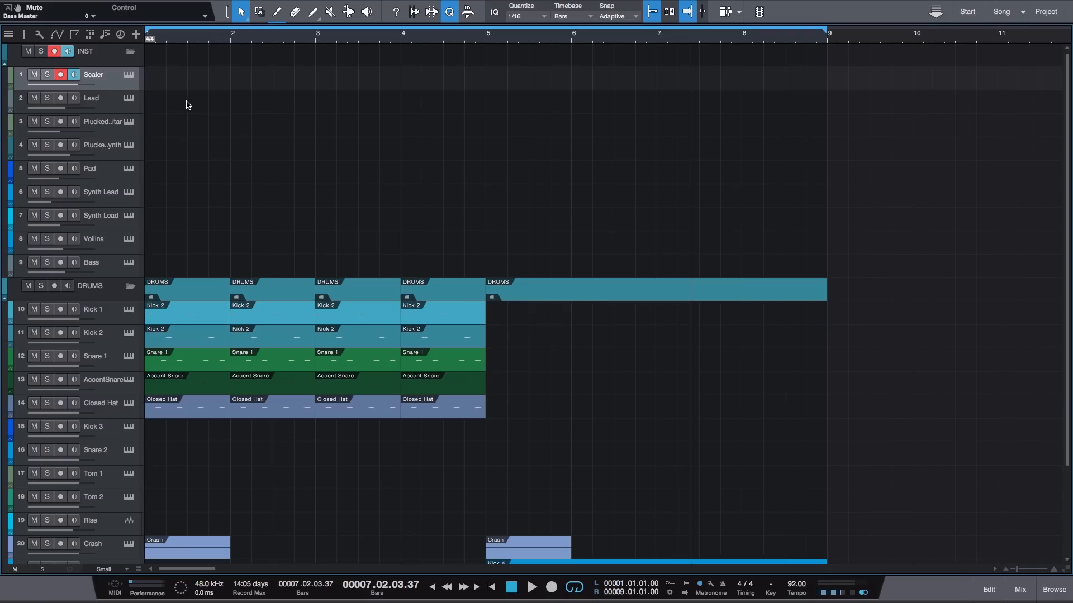
- Open the Scaler track's instrument, filter its scales to Minor scale and choose the E minor scale
{"action": "left_click", "coordinate": [133, 76]}
{"action": "left_click_drag", "start_coordinate": [785, 46], "coordinate": [684, 50]}
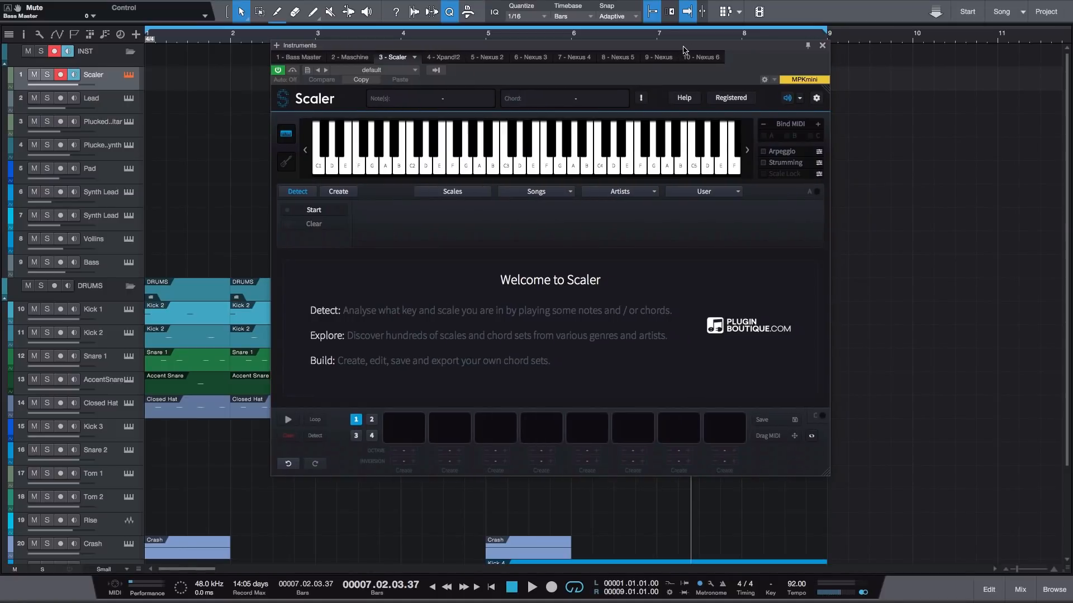
{"action": "left_click", "coordinate": [457, 193]}
{"action": "left_click", "coordinate": [320, 227]}
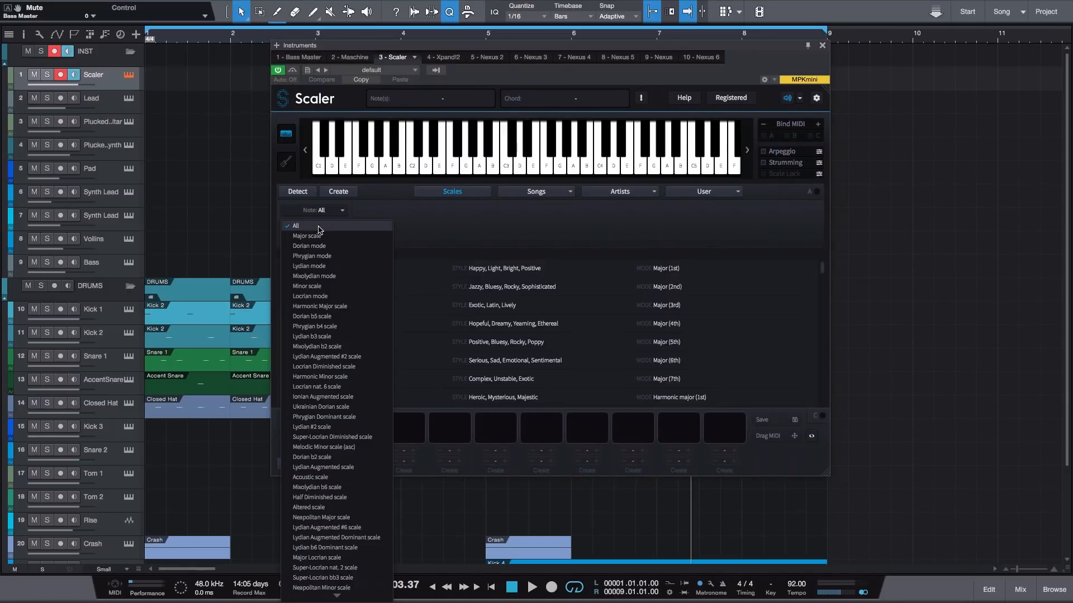
{"action": "left_click", "coordinate": [306, 287]}
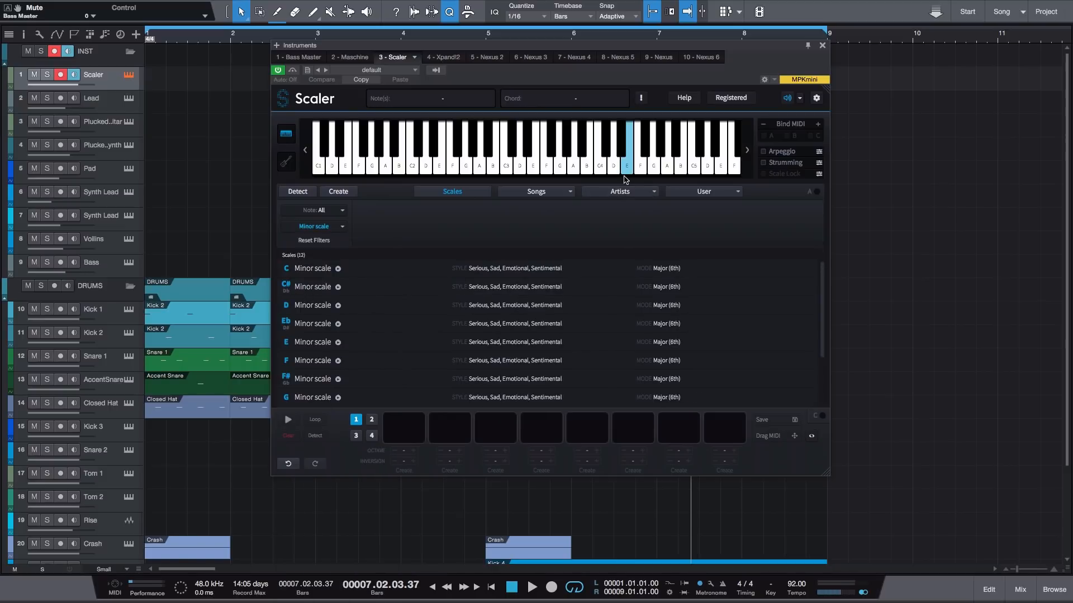
{"action": "left_click", "coordinate": [314, 342]}
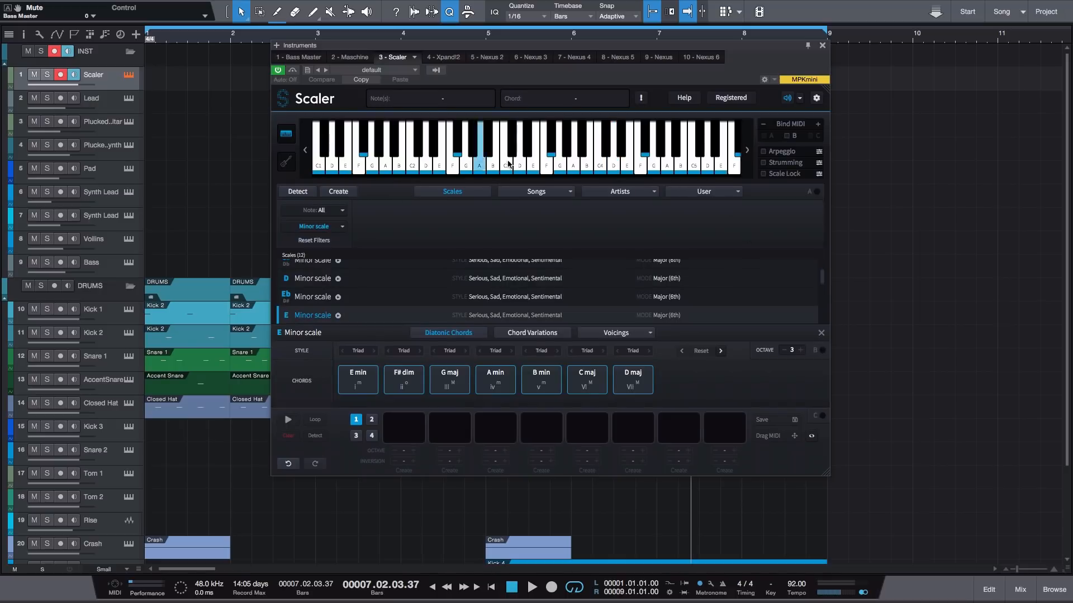
- Audition the diatonic chords of the E minor scale, from E min through D maj
{"action": "left_click", "coordinate": [623, 389]}
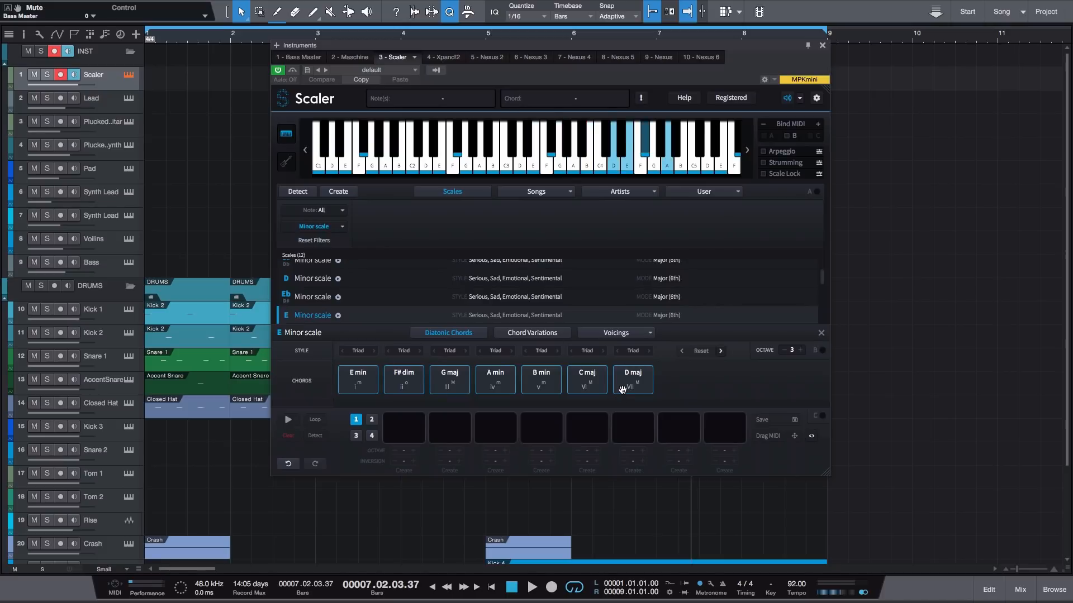
{"action": "left_click", "coordinate": [357, 386]}
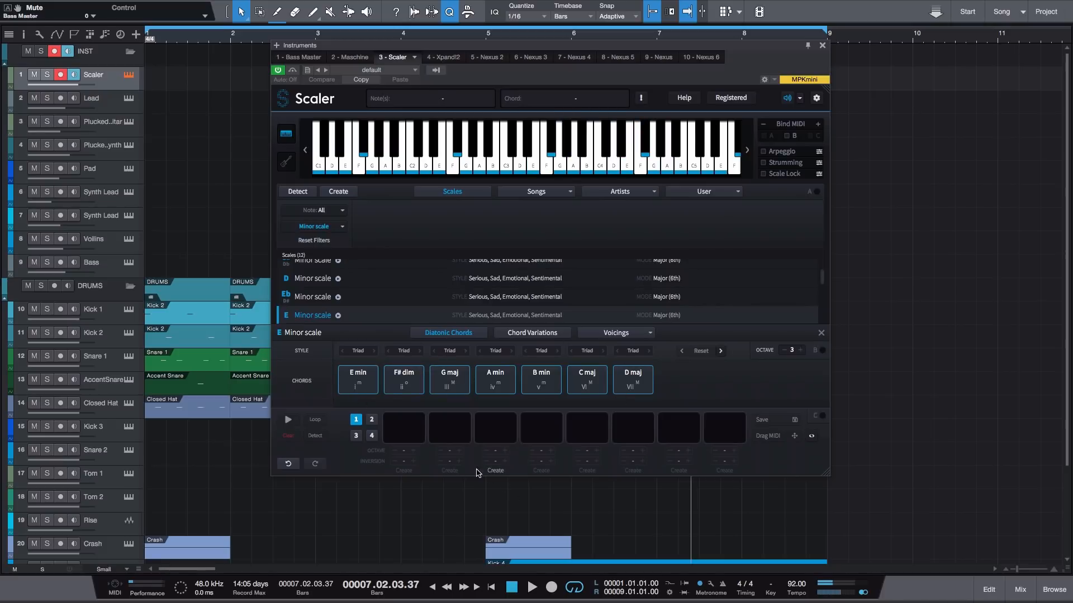
{"action": "left_click", "coordinate": [414, 387]}
{"action": "left_click", "coordinate": [459, 386]}
{"action": "left_click", "coordinate": [497, 385]}
{"action": "left_click", "coordinate": [543, 386]}
{"action": "left_click", "coordinate": [584, 387]}
{"action": "left_click", "coordinate": [637, 380]}
{"action": "left_click", "coordinate": [349, 382]}
- Fill the first four progression slots with E min, C maj, G maj and D maj
{"action": "left_click_drag", "start_coordinate": [354, 381], "coordinate": [404, 428]}
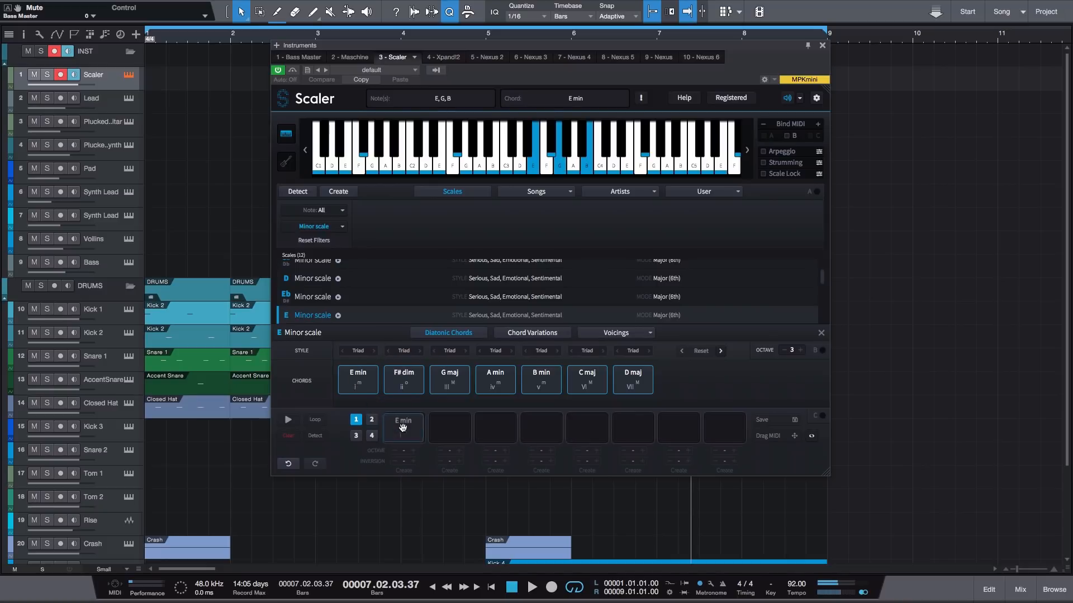
{"action": "left_click", "coordinate": [587, 385]}
{"action": "left_click_drag", "start_coordinate": [586, 385], "coordinate": [450, 424]}
{"action": "left_click_drag", "start_coordinate": [450, 380], "coordinate": [495, 428]}
{"action": "left_click", "coordinate": [637, 370]}
{"action": "left_click_drag", "start_coordinate": [635, 382], "coordinate": [541, 428]}
- Set the progression's C maj inversion to -2, G maj inversion to -1 and D maj octave to 3
{"action": "left_click", "coordinate": [447, 432]}
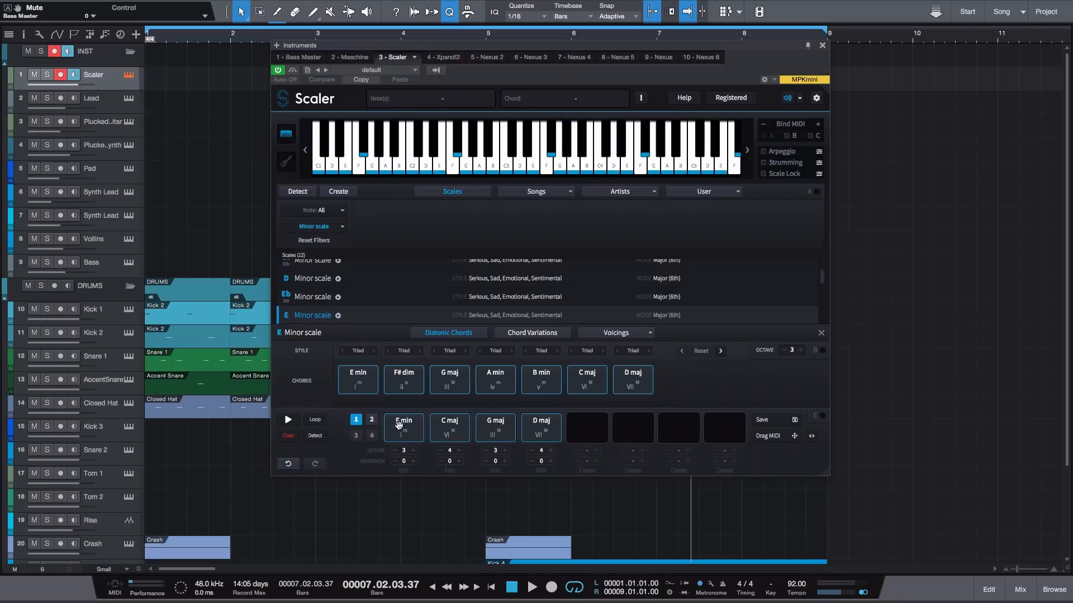
{"action": "left_click", "coordinate": [441, 462]}
{"action": "left_click", "coordinate": [440, 462]}
{"action": "left_click", "coordinate": [458, 424]}
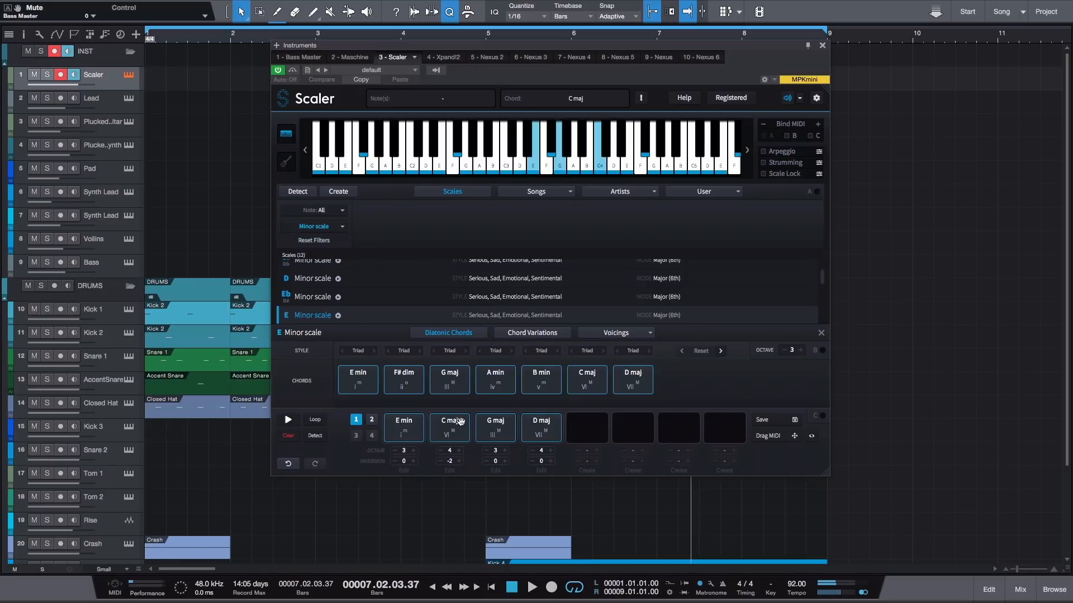
{"action": "left_click", "coordinate": [487, 388]}
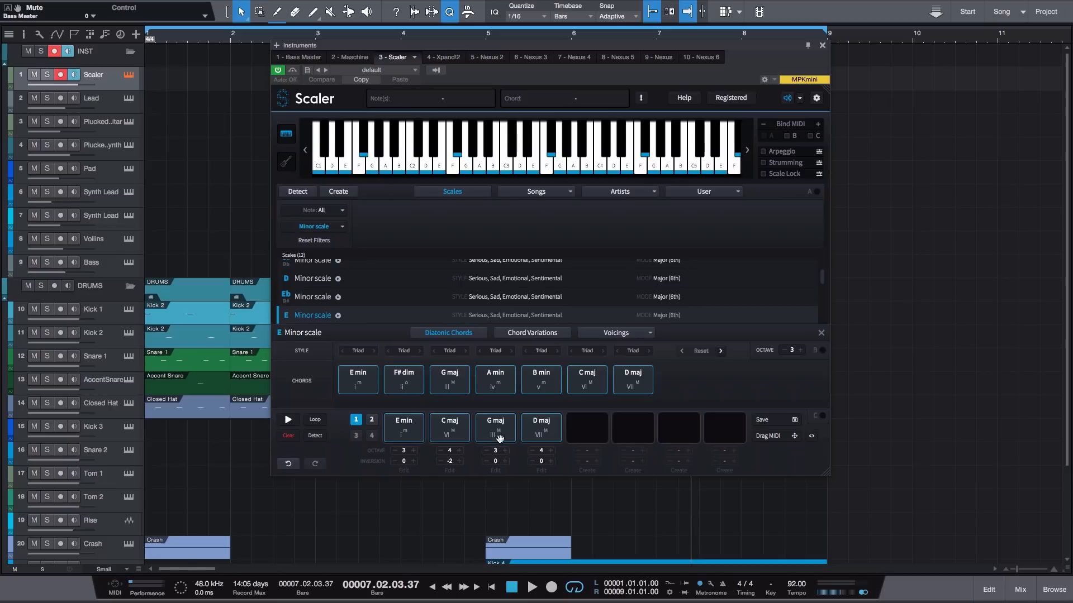
{"action": "left_click", "coordinate": [487, 462]}
{"action": "left_click", "coordinate": [552, 417]}
{"action": "left_click", "coordinate": [551, 390]}
{"action": "left_click", "coordinate": [532, 450]}
- Audition the E min, C maj, G maj and D maj progression chord by chord
{"action": "left_click", "coordinate": [446, 428]}
{"action": "left_click", "coordinate": [408, 427]}
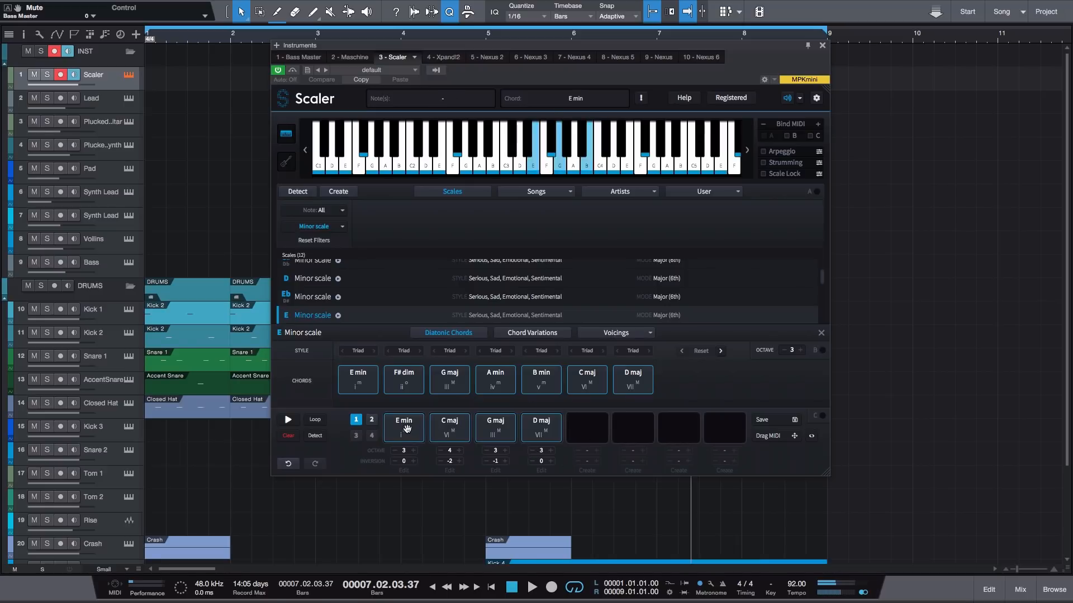
{"action": "left_click", "coordinate": [450, 430]}
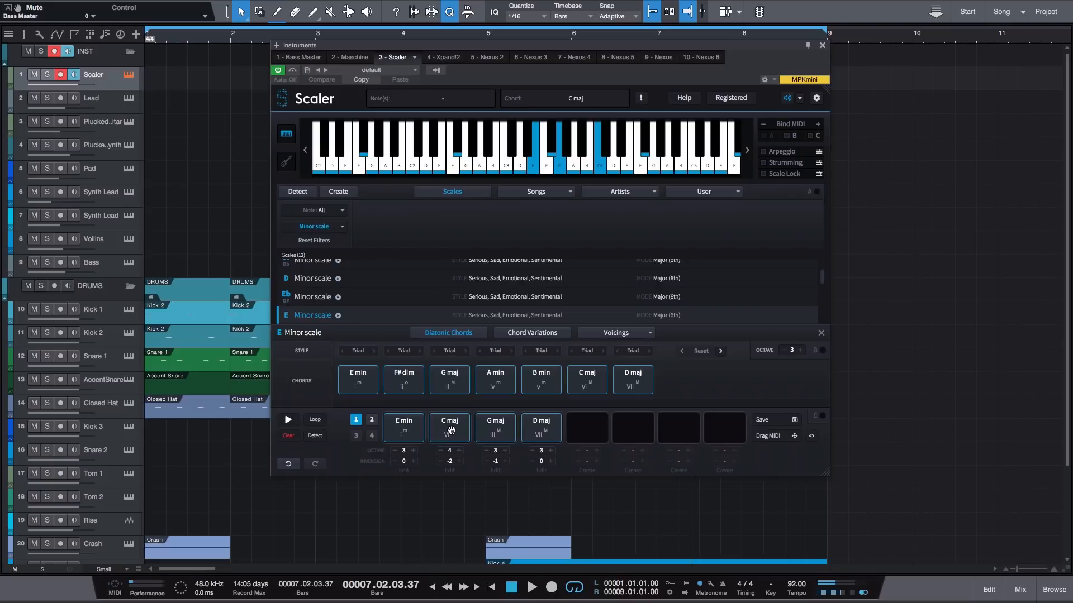
{"action": "left_click", "coordinate": [495, 428]}
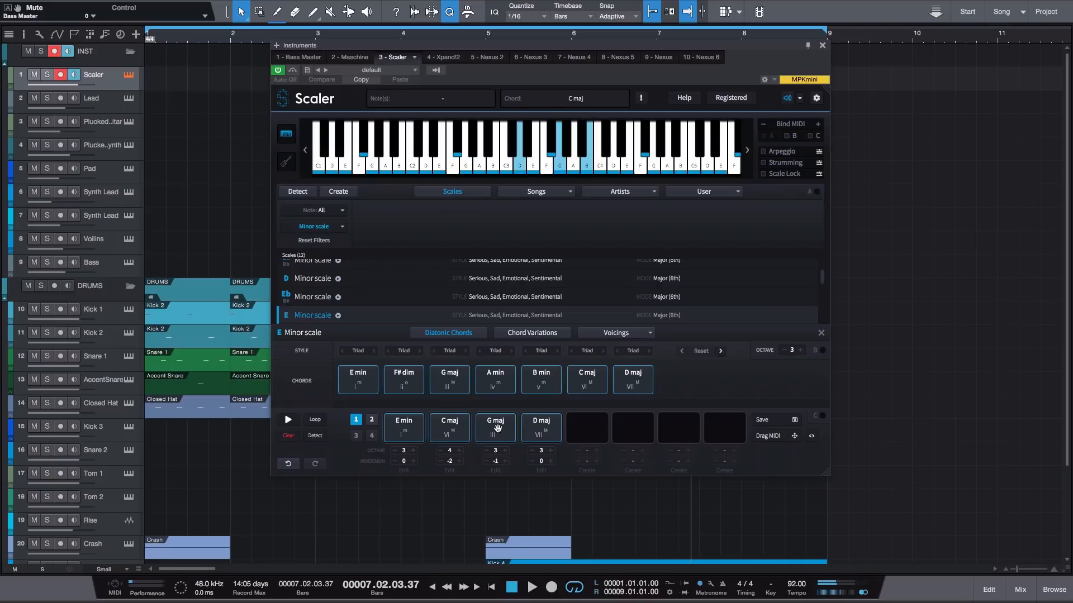
{"action": "left_click", "coordinate": [540, 428]}
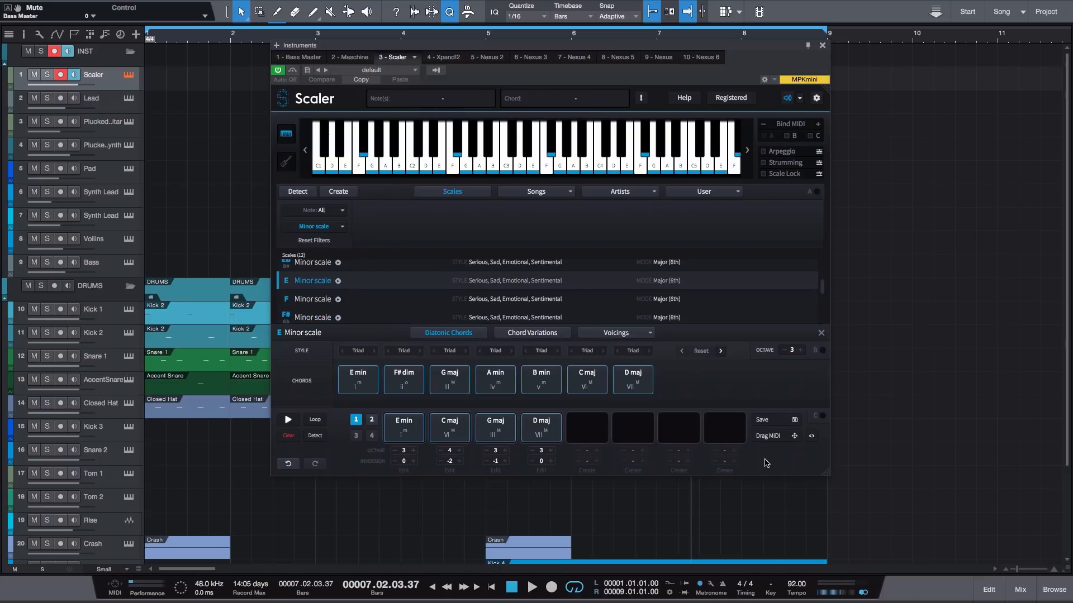
- Clear the chord progression and switch to the A minor scale
{"action": "left_click", "coordinate": [285, 439]}
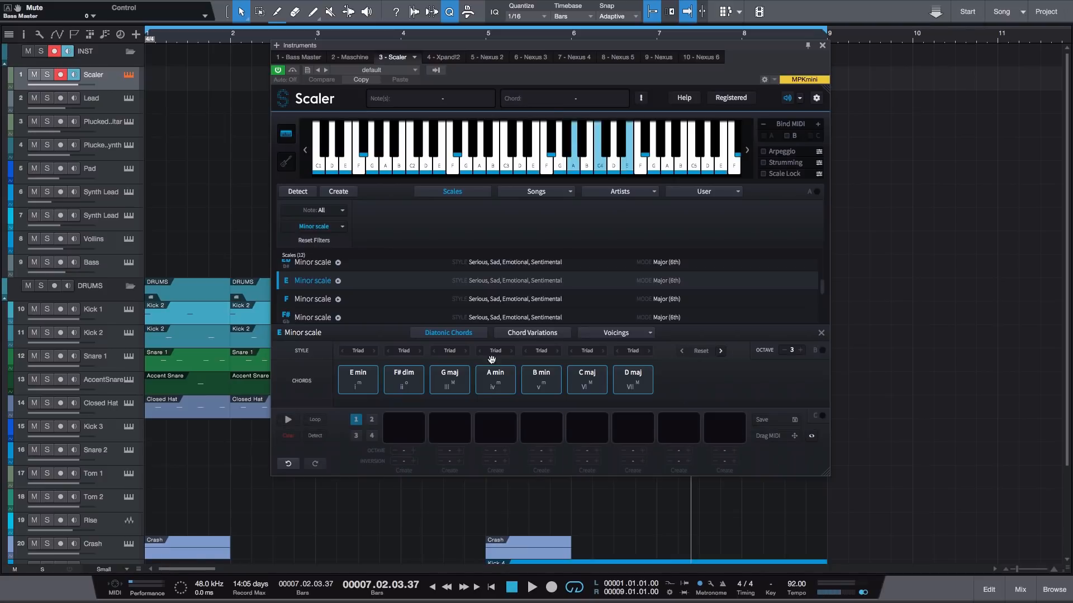
{"action": "scroll", "coordinate": [406, 312], "scroll_direction": "down", "scroll_amount": 3}
{"action": "left_click", "coordinate": [503, 275]}
- Fill the first four progression slots with A min, F maj, C maj and G maj
{"action": "left_click_drag", "start_coordinate": [362, 376], "coordinate": [391, 424]}
{"action": "left_click_drag", "start_coordinate": [585, 380], "coordinate": [450, 427]}
{"action": "left_click_drag", "start_coordinate": [453, 369], "coordinate": [495, 427]}
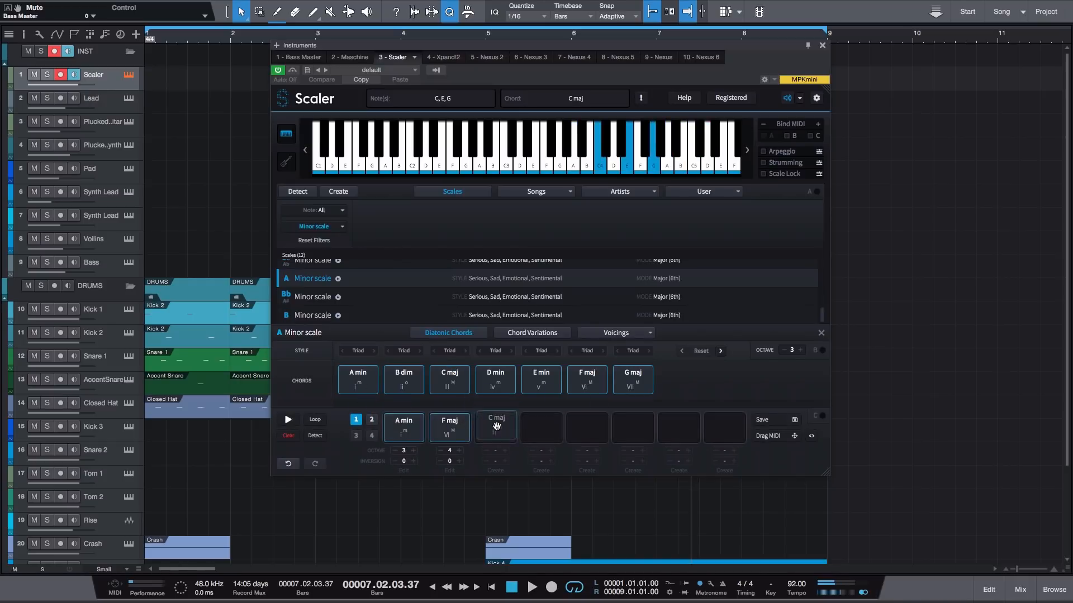
{"action": "left_click", "coordinate": [639, 380]}
{"action": "left_click_drag", "start_coordinate": [639, 380], "coordinate": [541, 427]}
- Set the progression's F maj inversion to -2, C maj inversion to -1 and G maj octave to 3
{"action": "left_click", "coordinate": [441, 461]}
{"action": "left_click", "coordinate": [441, 462]}
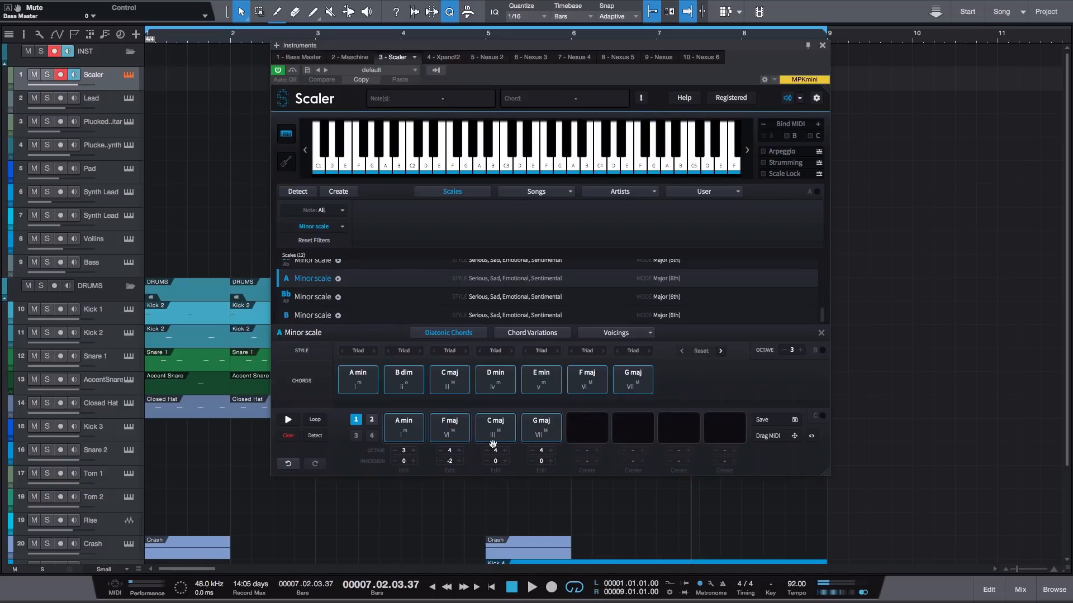
{"action": "left_click", "coordinate": [487, 462]}
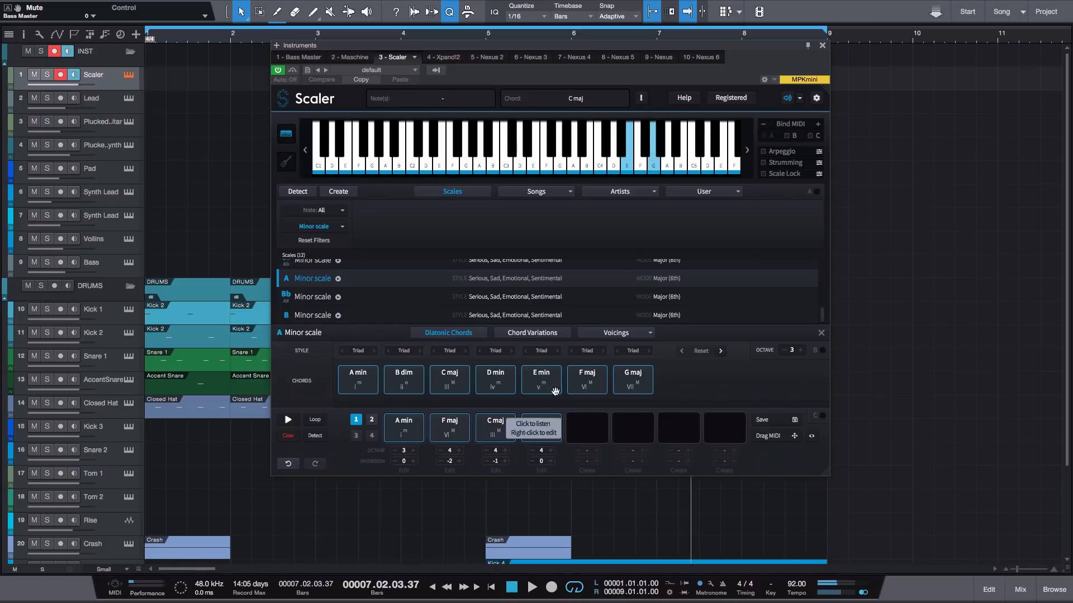
{"action": "left_click", "coordinate": [532, 451]}
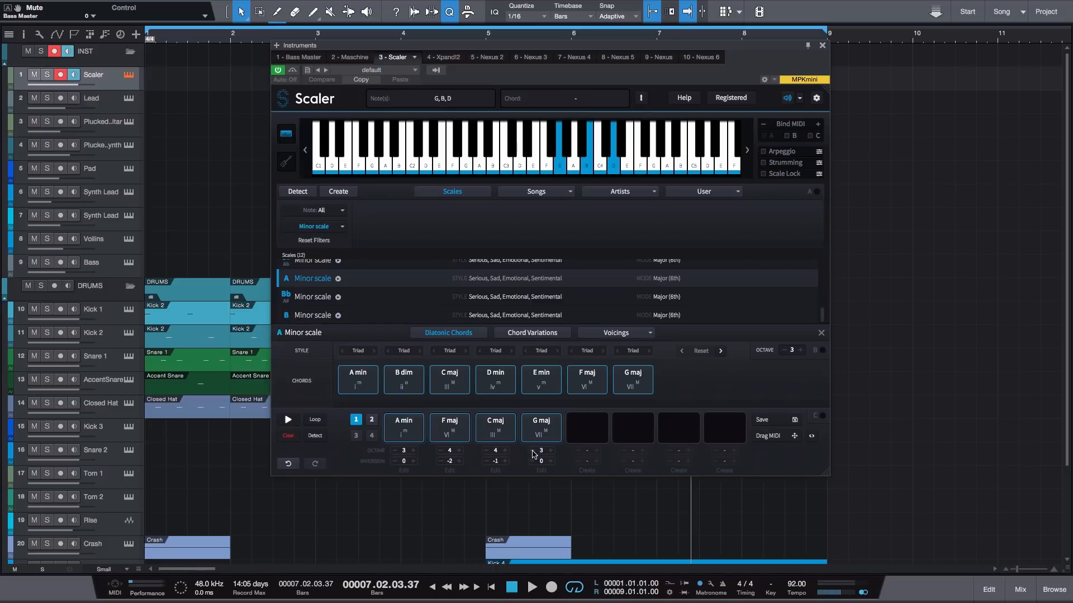
- Audition the A min, F maj, C maj and G maj progression chord by chord
{"action": "left_click", "coordinate": [407, 434]}
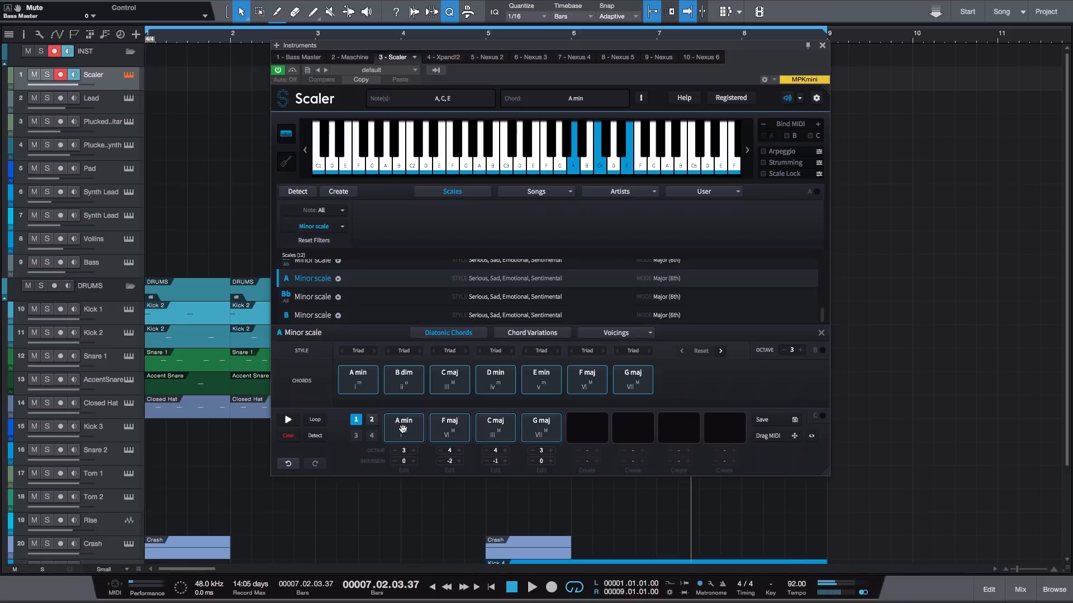
{"action": "left_click", "coordinate": [444, 429]}
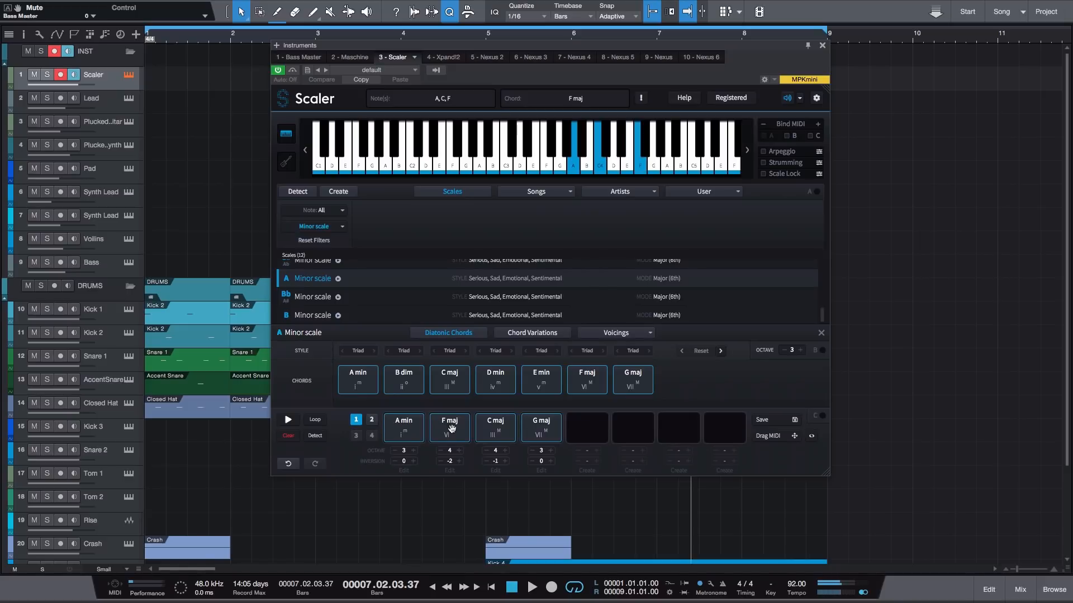
{"action": "left_click", "coordinate": [495, 428]}
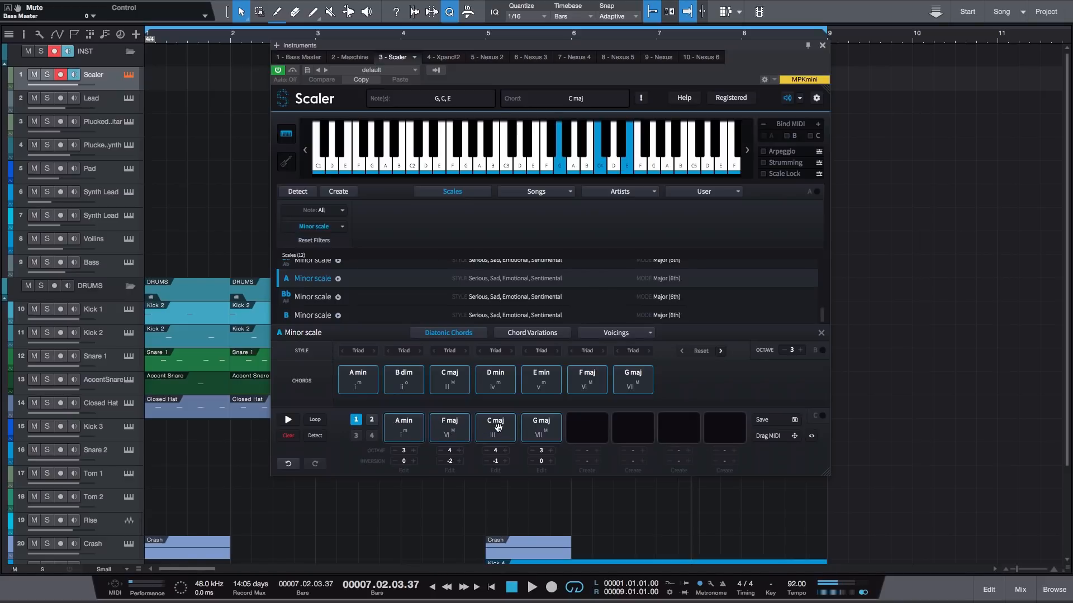
{"action": "left_click", "coordinate": [543, 428]}
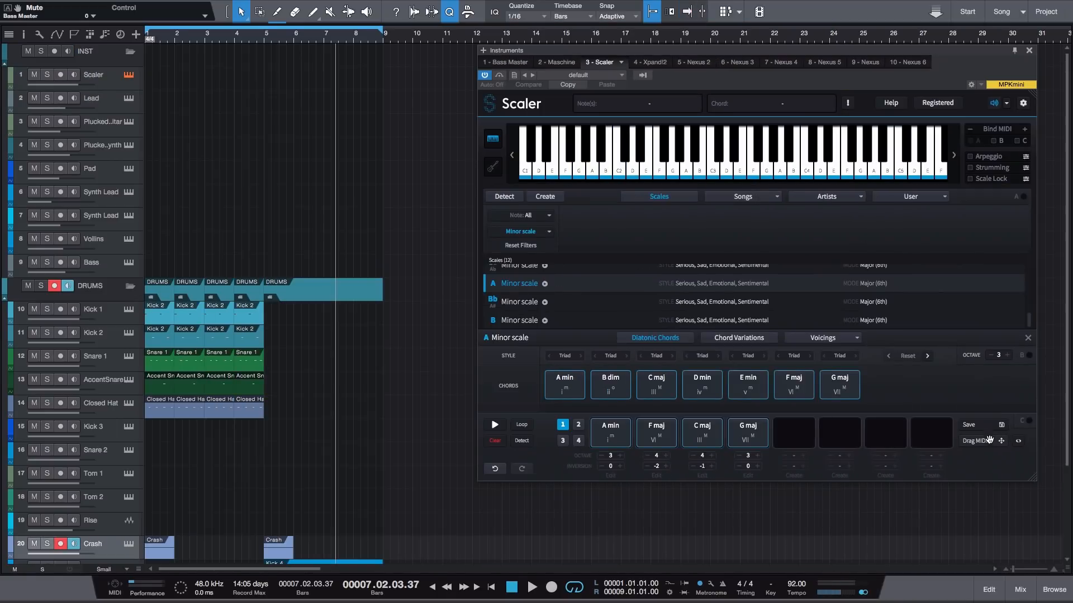
- Place the progression's MIDI on the Plucked Synth track at bar 1 and open it in an enlarged note editor
{"action": "left_click_drag", "start_coordinate": [988, 442], "coordinate": [154, 160]}
{"action": "double_click", "coordinate": [234, 149]}
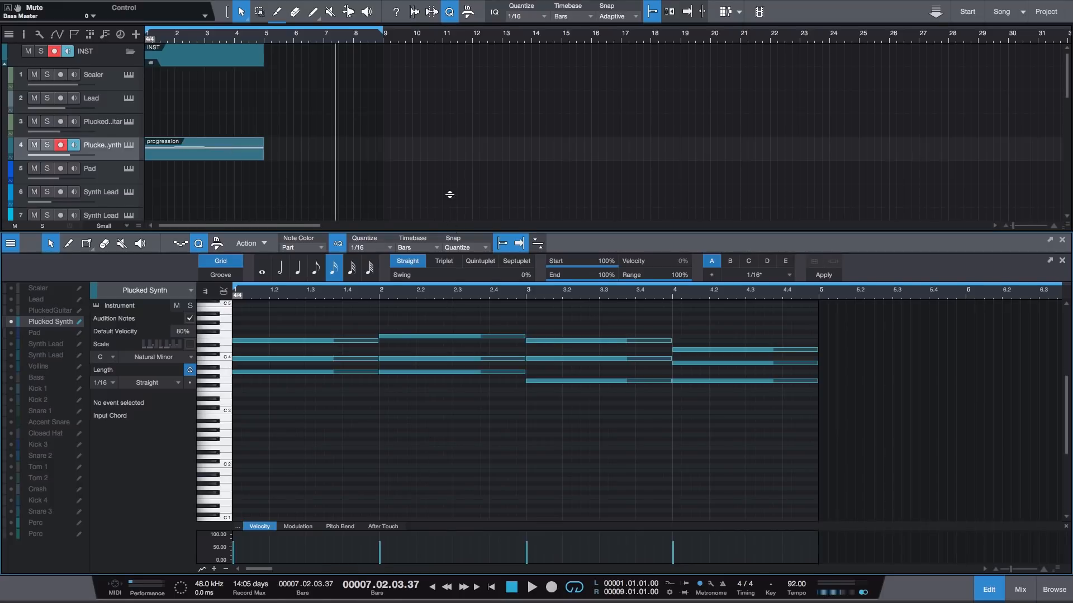
{"action": "left_click_drag", "start_coordinate": [449, 195], "coordinate": [451, 87]}
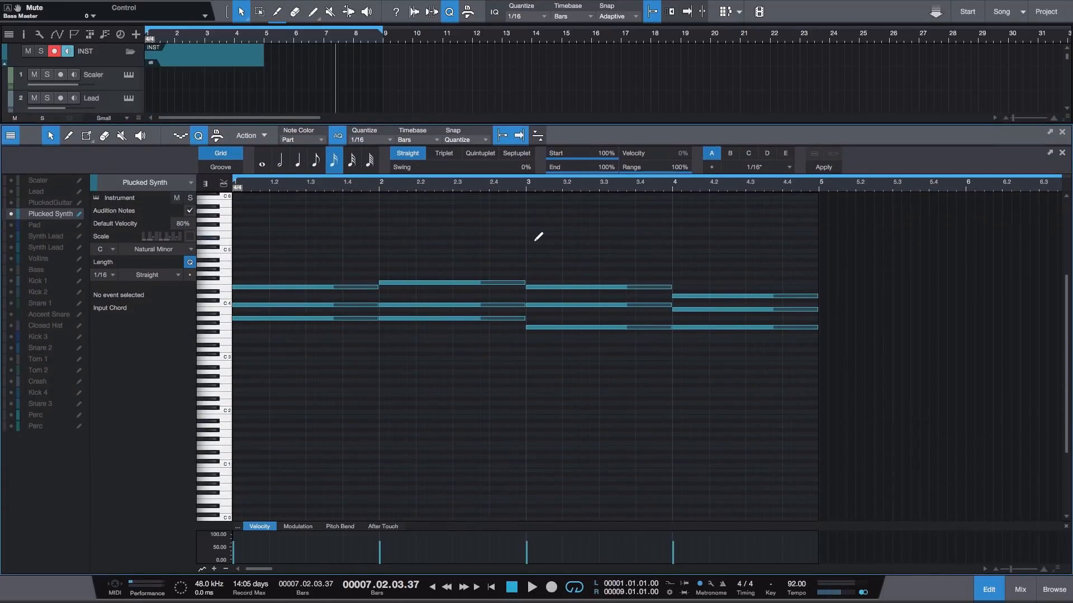
- Shorten all chord notes to two sixteenths and duplicate the chords onto beats 2, 3 and 4 of each bar
{"action": "key", "text": "ctrl+a"}
{"action": "left_click_drag", "start_coordinate": [375, 285], "coordinate": [253, 295]}
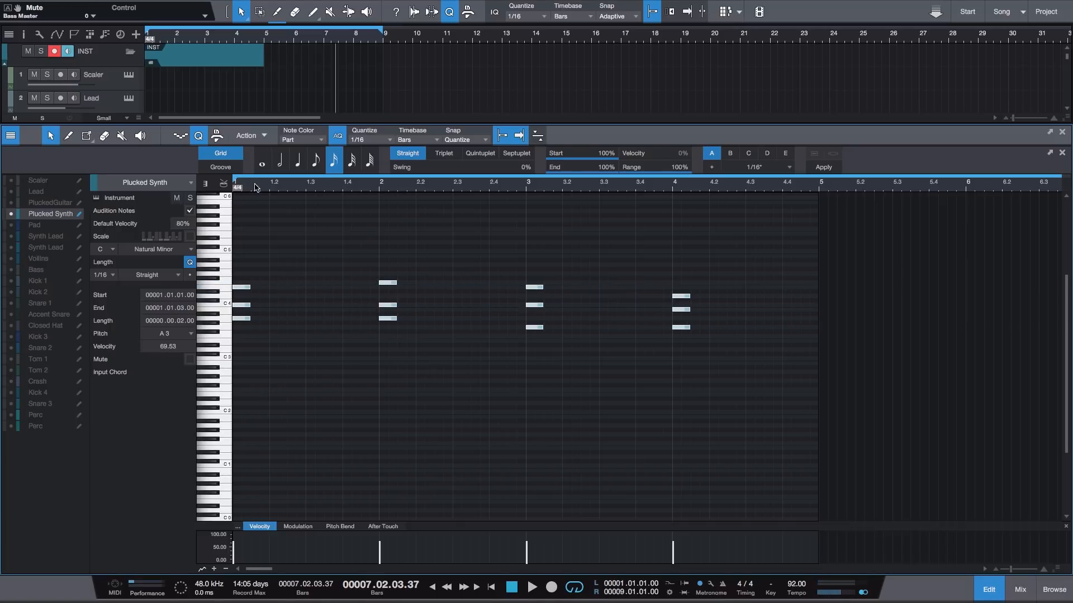
{"action": "left_click_drag", "start_coordinate": [255, 184], "coordinate": [301, 232]}
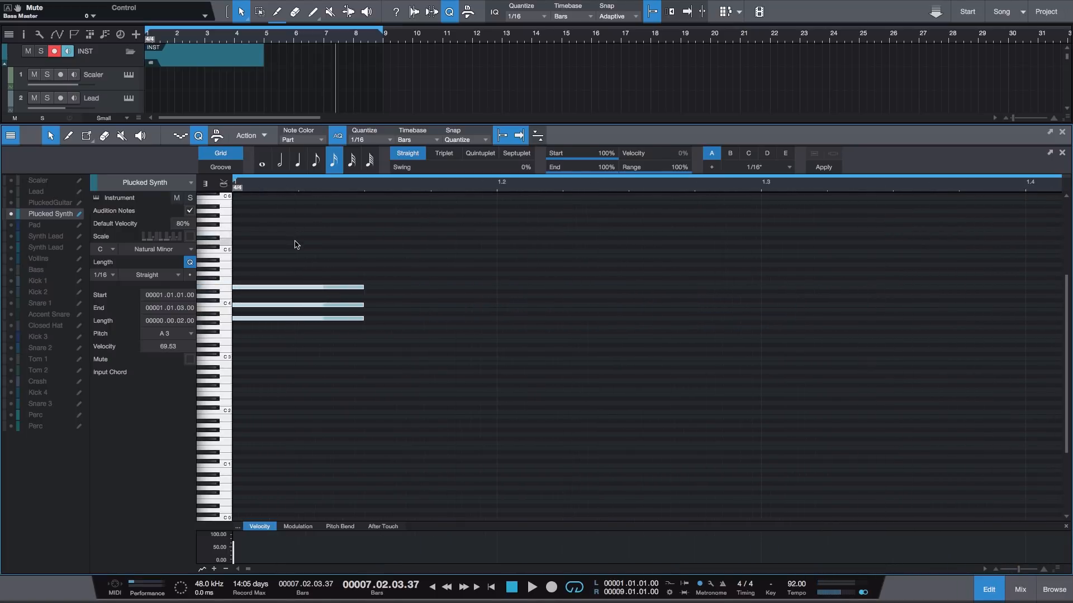
{"action": "left_click_drag", "start_coordinate": [411, 184], "coordinate": [452, 169]}
{"action": "left_click_drag", "start_coordinate": [284, 262], "coordinate": [235, 329]}
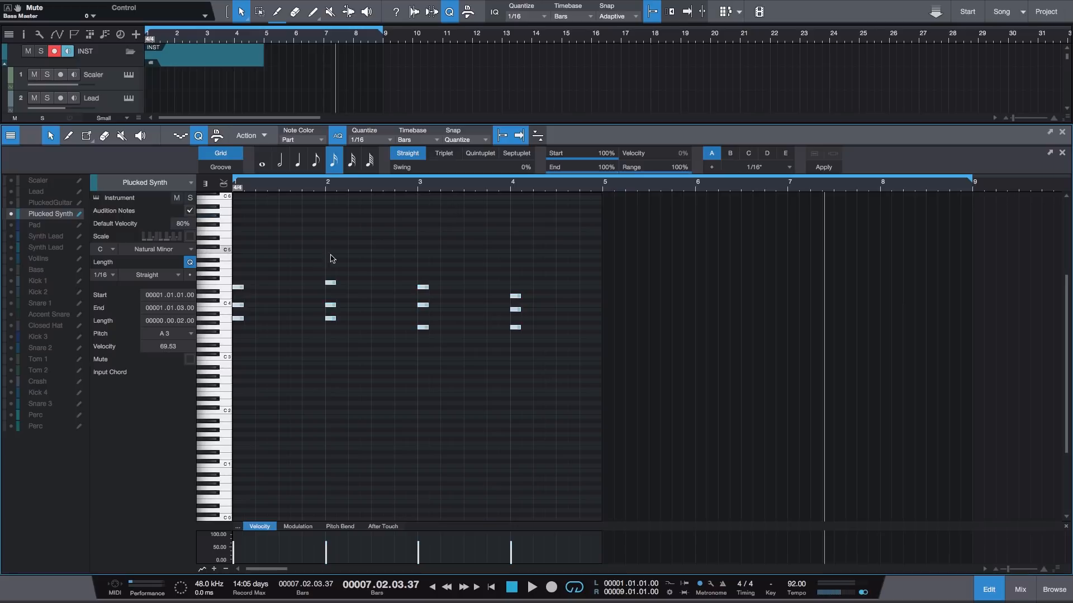
{"action": "left_click_drag", "start_coordinate": [239, 290], "coordinate": [316, 283]}
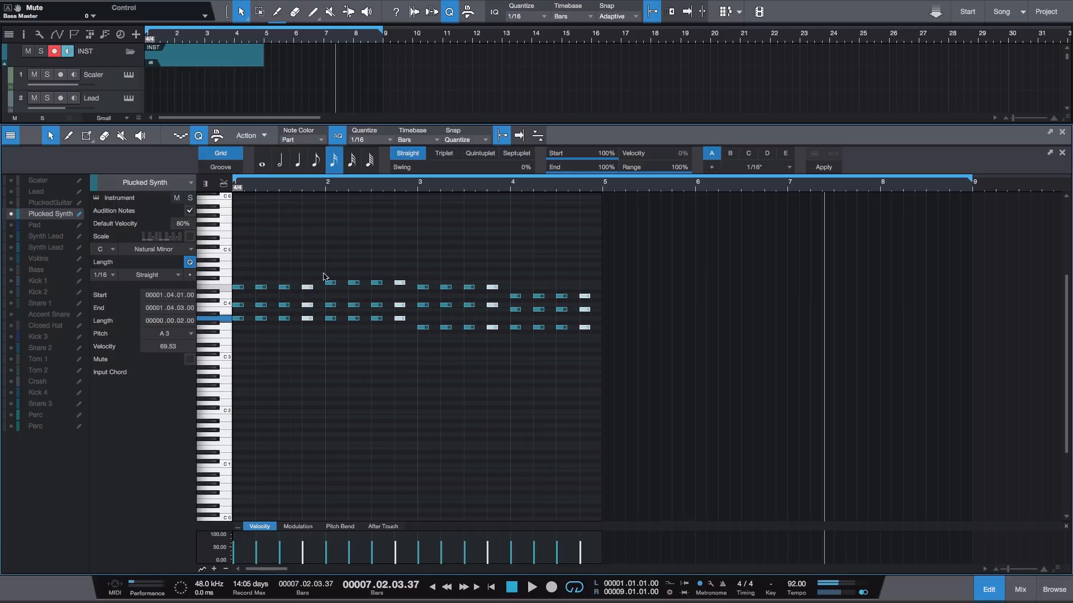
- Solo the Plucked Synth track and play the chord pattern from the start
{"action": "scroll", "coordinate": [271, 92], "scroll_direction": "down", "scroll_amount": 3}
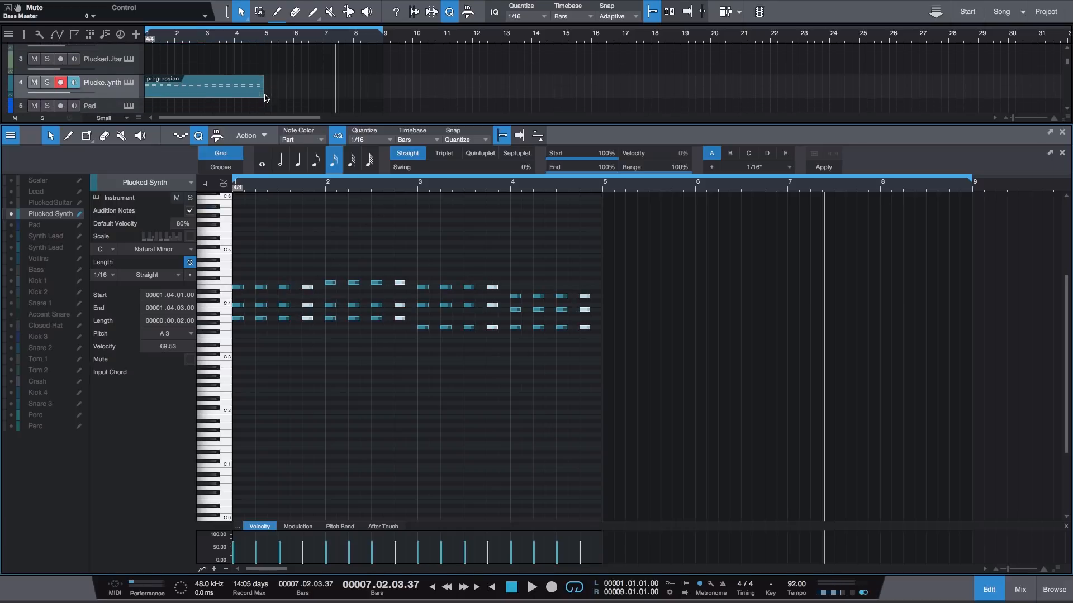
{"action": "left_click", "coordinate": [48, 84]}
{"action": "key", "text": "Home"}
{"action": "key", "text": "space"}
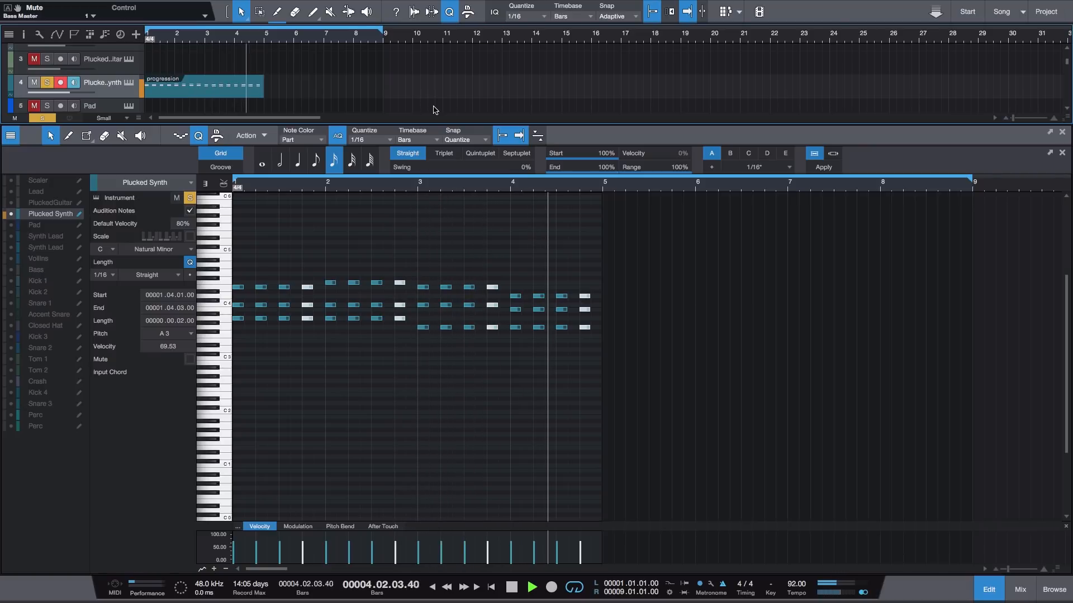
- Stop playback and shift all Plucked Synth chord notes two sixteenths later, onto the off-beats
{"action": "key", "text": "space"}
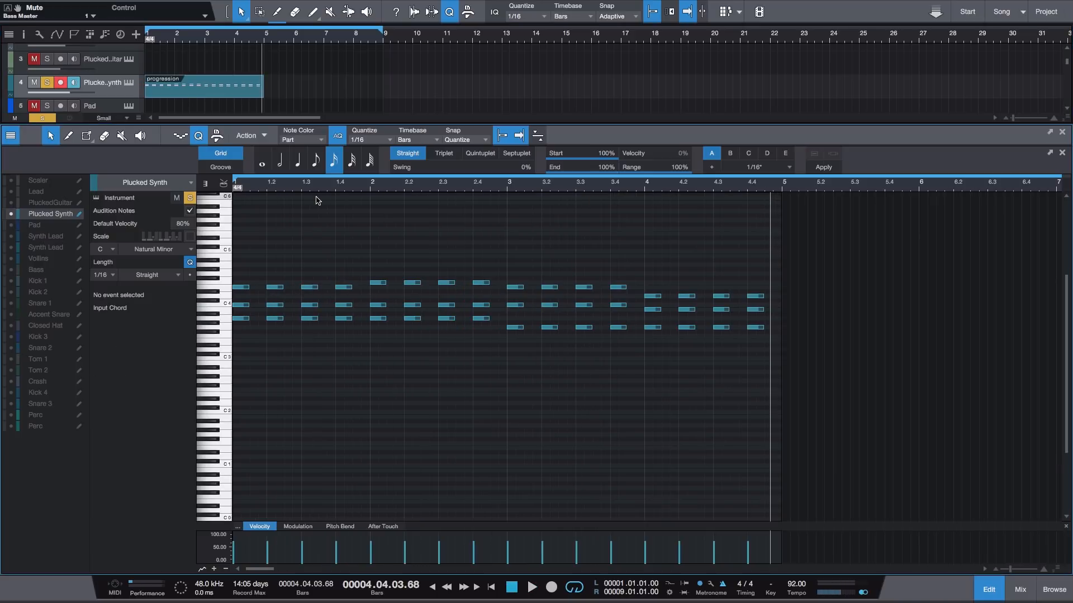
{"action": "key", "text": "ctrl+a"}
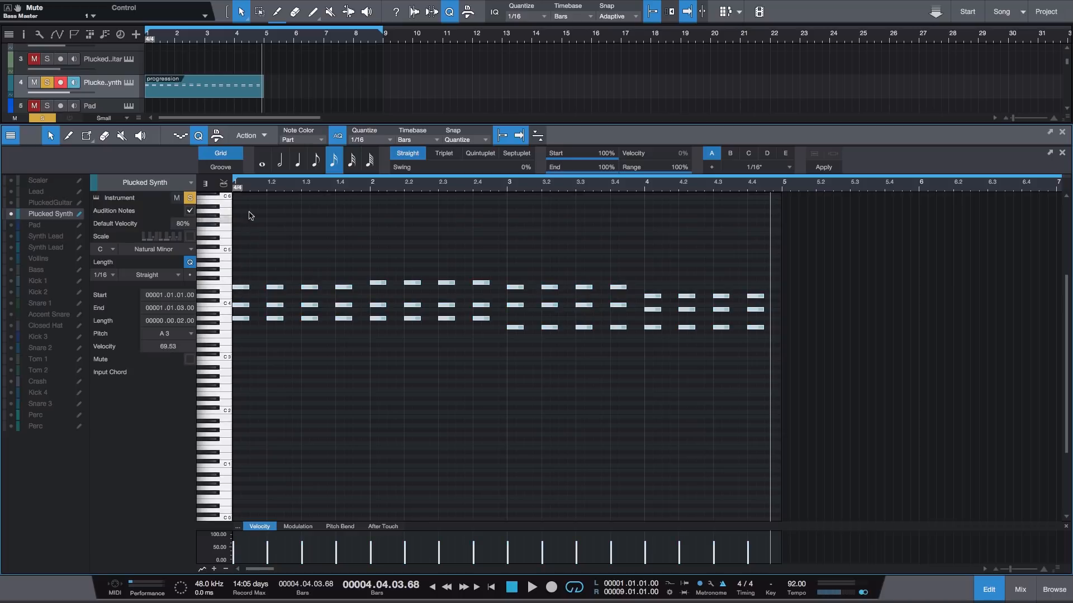
{"action": "left_click_drag", "start_coordinate": [241, 291], "coordinate": [258, 289]}
{"action": "left_click", "coordinate": [258, 253]}
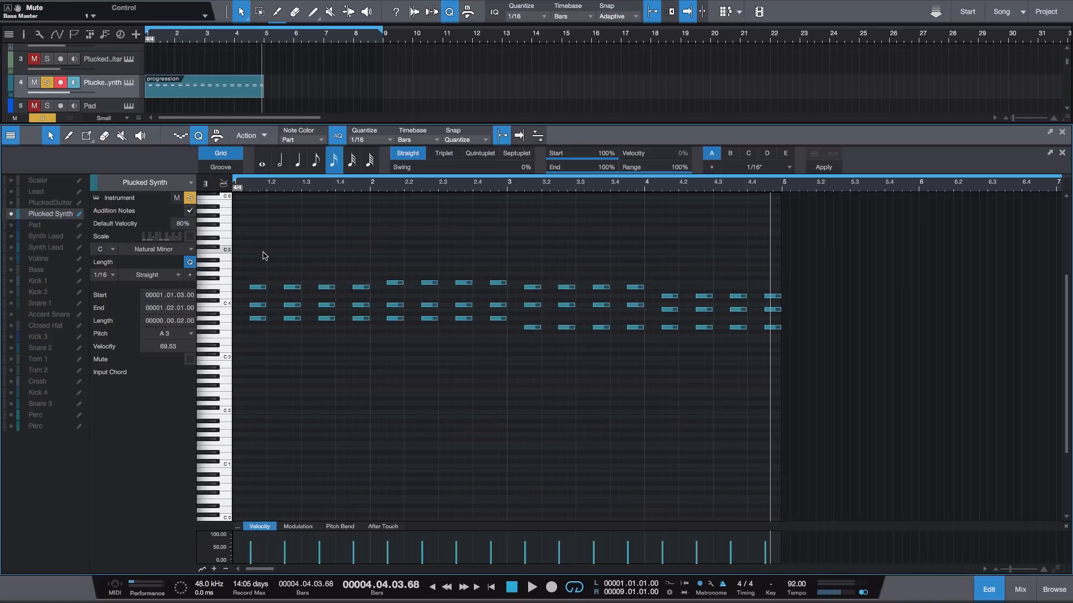
- Listen to the off-beat chords, close the note editor and play the song from the start
{"action": "key", "text": "space"}
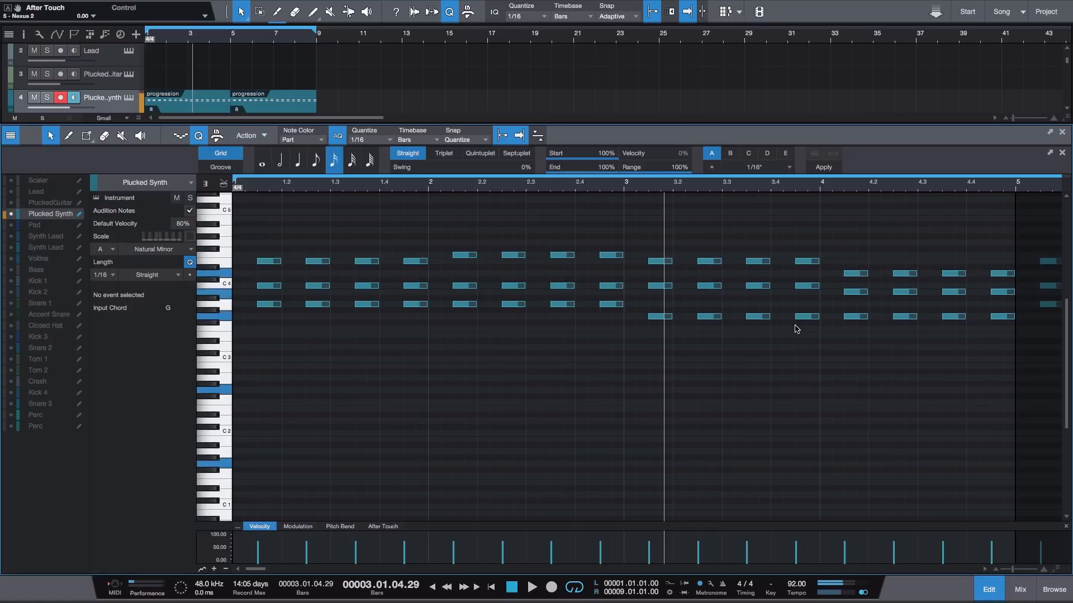
{"action": "key", "text": "F2"}
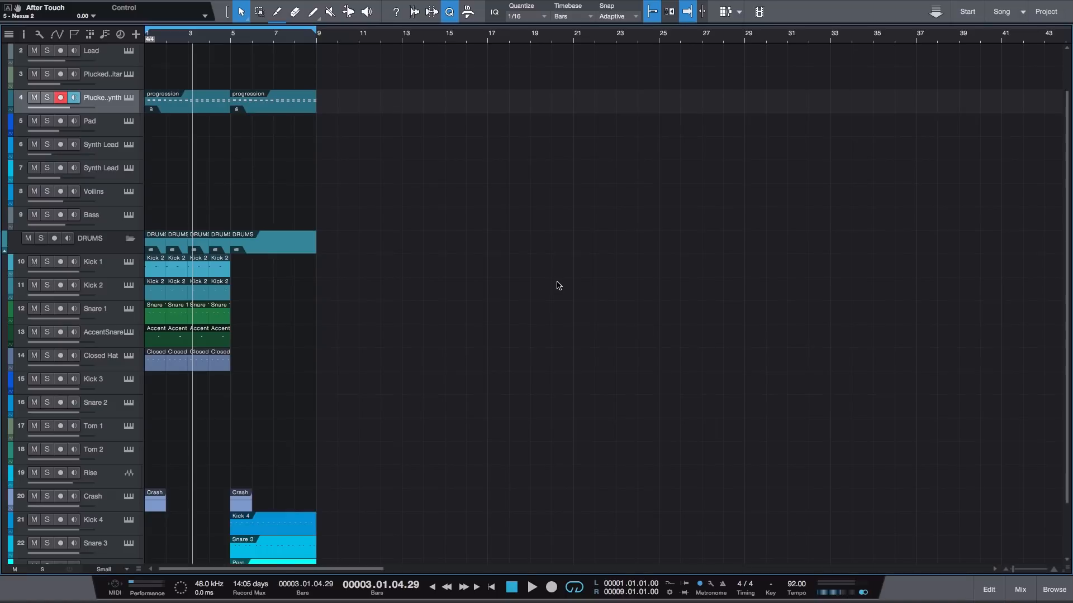
{"action": "key", "text": "comma"}
{"action": "key", "text": "space"}
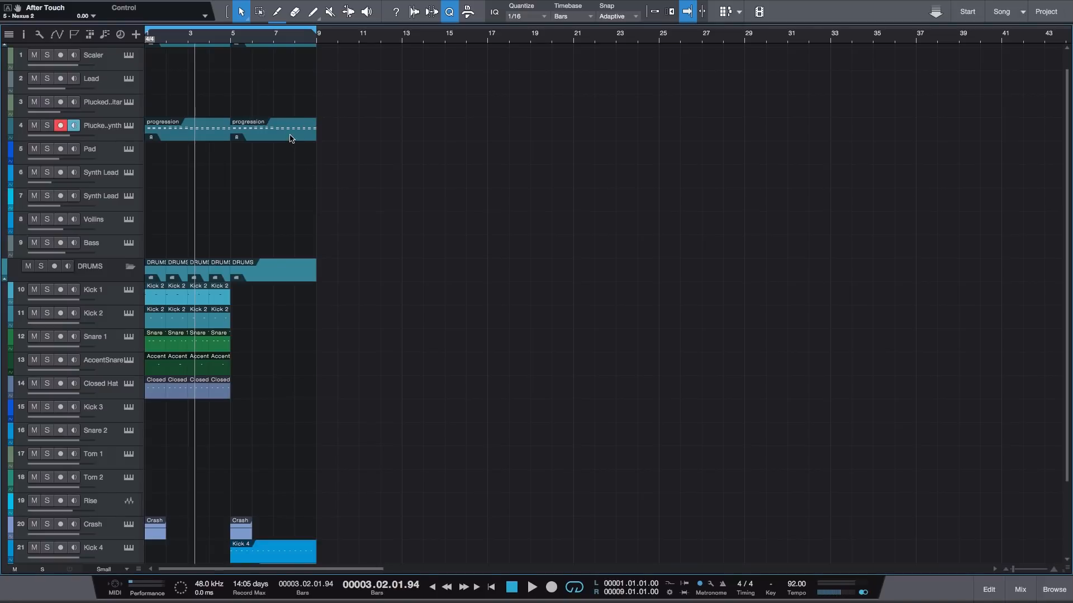
- Copy the first Plucked Synth progression part to the Bass track at bar 1 and open it in the note editor
{"action": "left_click", "coordinate": [185, 136]}
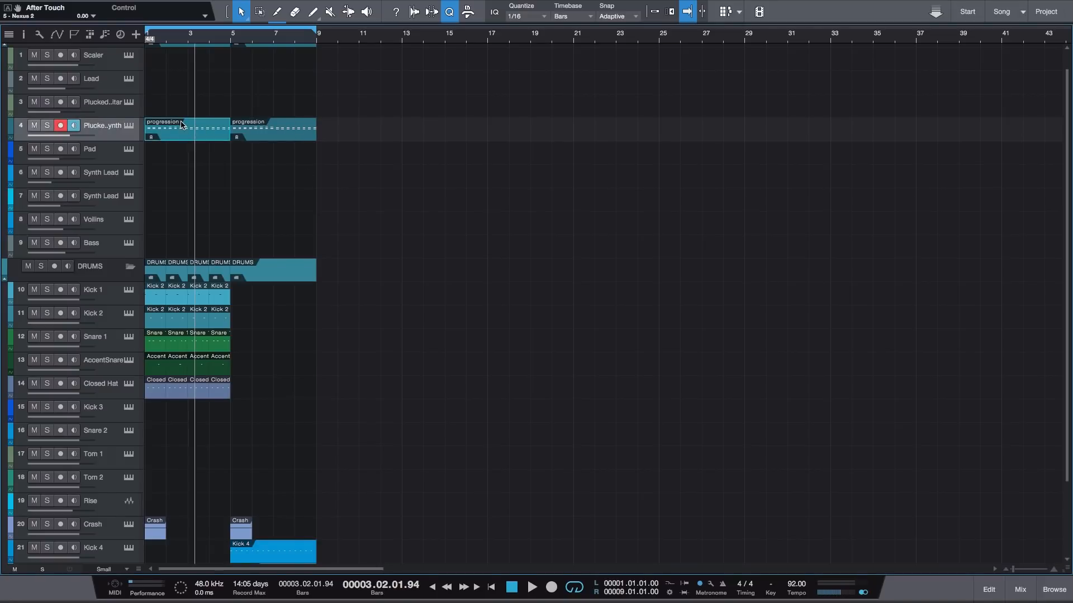
{"action": "left_click_drag", "start_coordinate": [176, 131], "coordinate": [173, 246]}
{"action": "scroll", "coordinate": [174, 208], "scroll_direction": "down", "scroll_amount": 4}
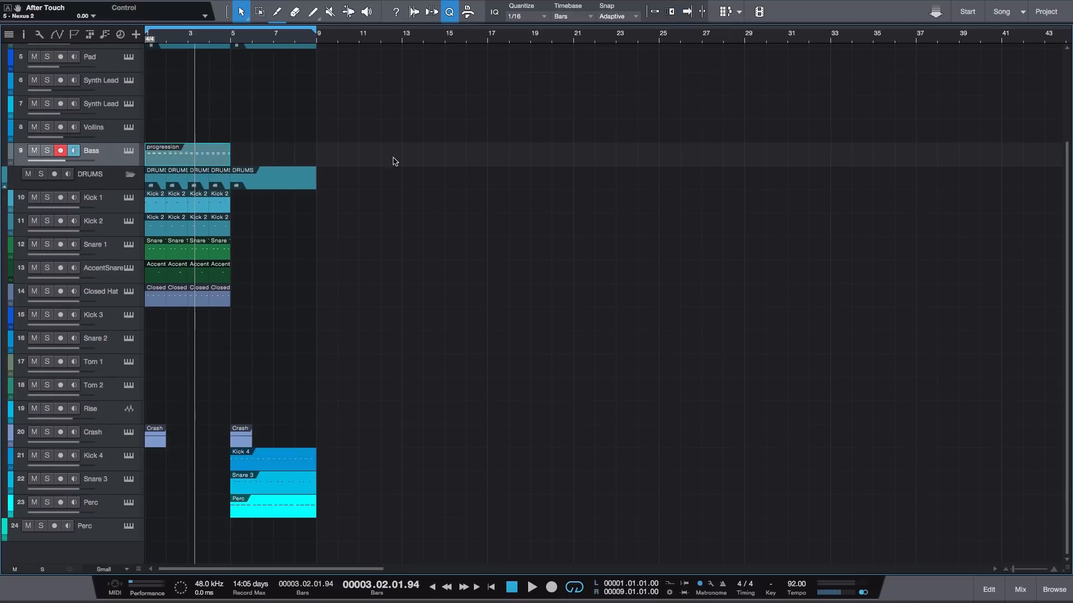
{"action": "double_click", "coordinate": [177, 158]}
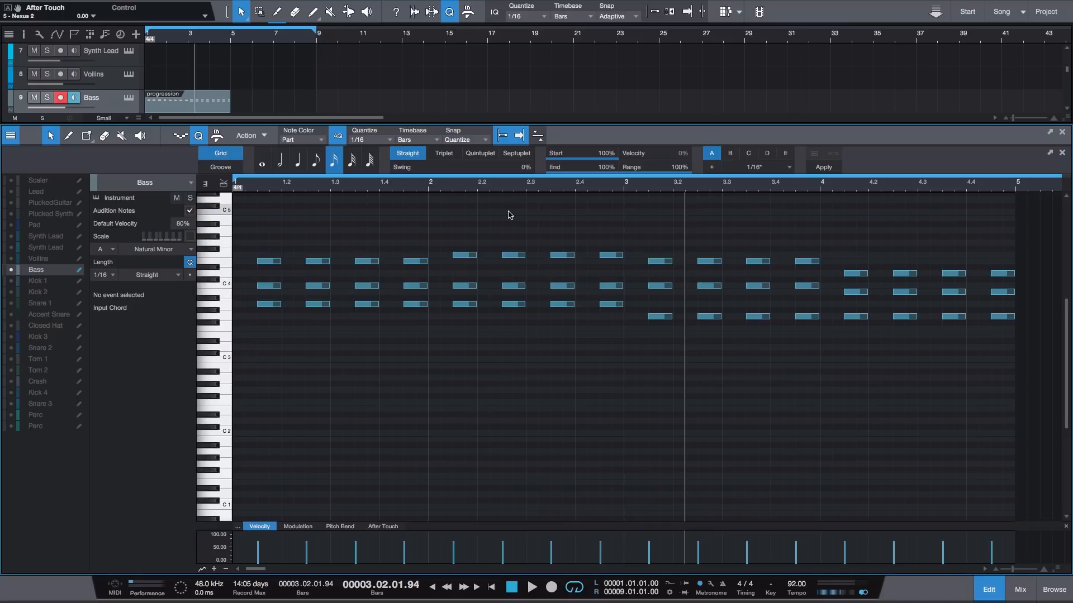
- Thin the bass chords to single root notes, keeping only A 3 in bar 1 and F 4 in bar 2
{"action": "left_click", "coordinate": [263, 304]}
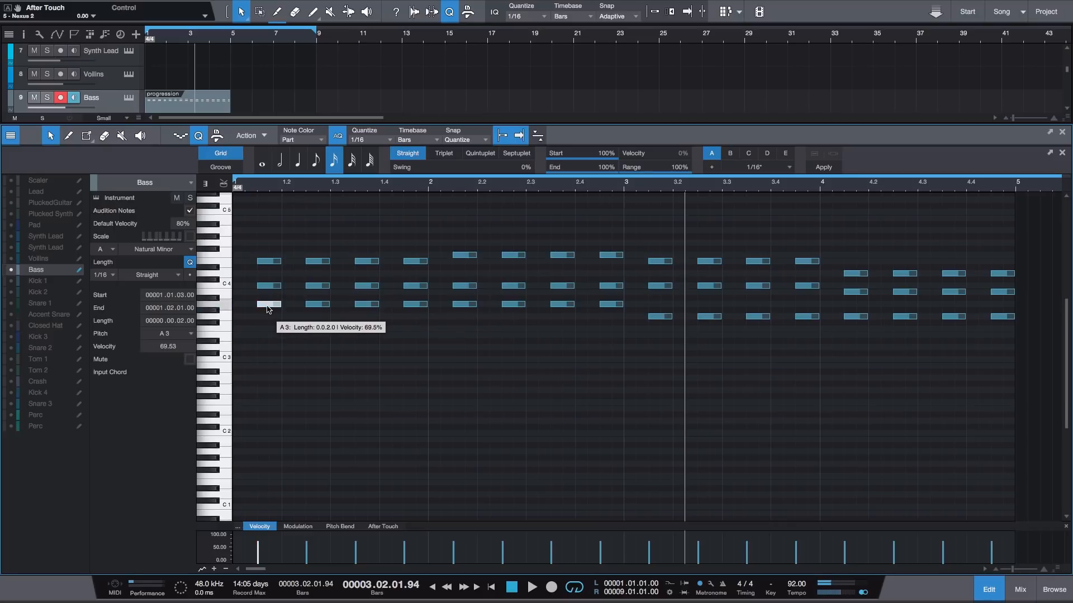
{"action": "left_click_drag", "start_coordinate": [245, 240], "coordinate": [428, 287]}
{"action": "key", "text": "Delete"}
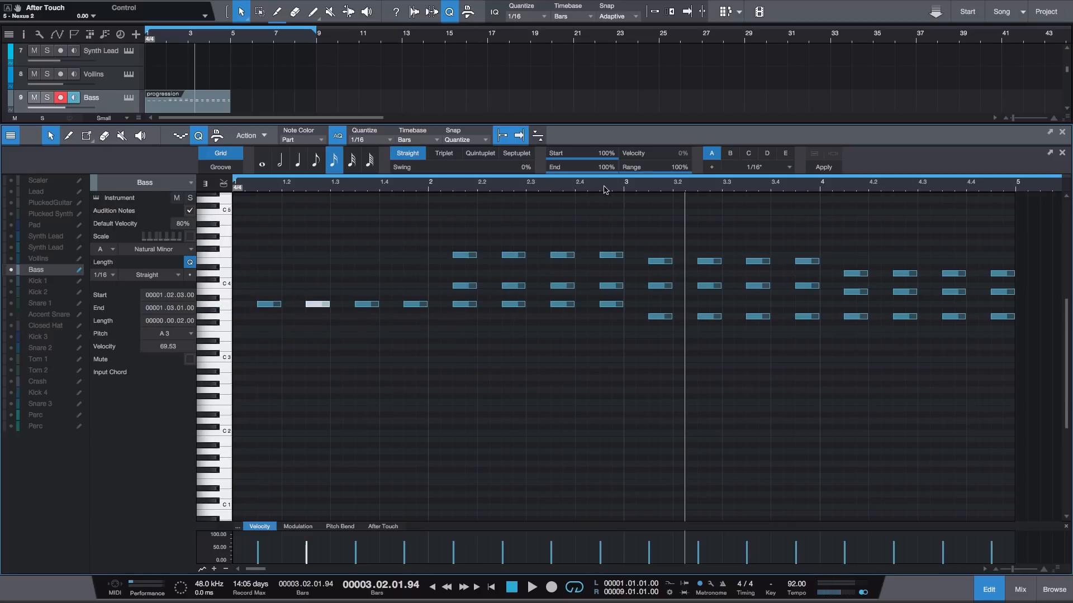
{"action": "left_click", "coordinate": [625, 185]}
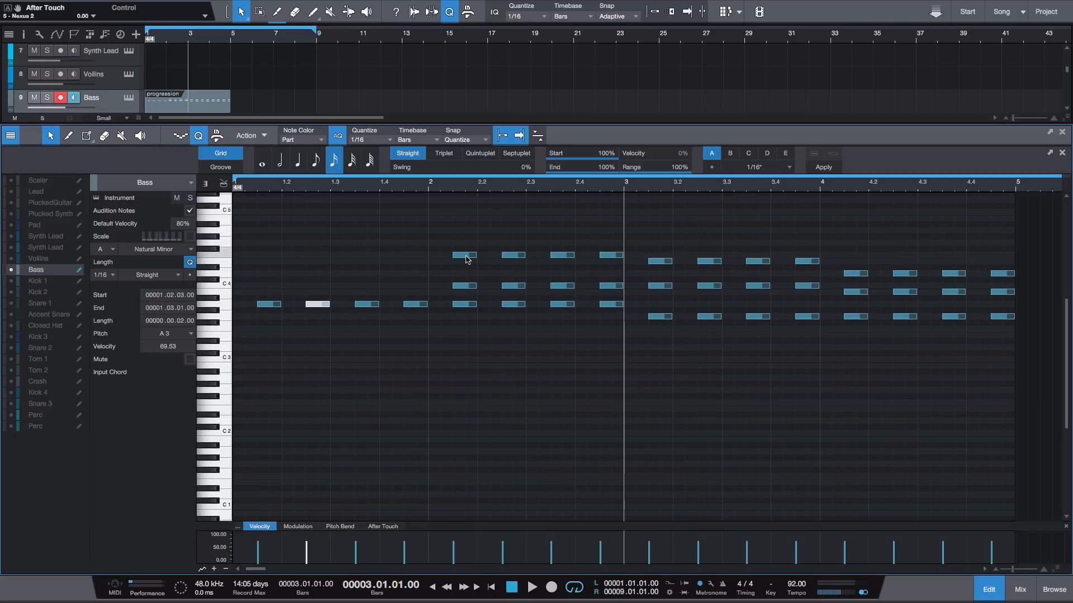
{"action": "left_click_drag", "start_coordinate": [462, 278], "coordinate": [619, 332]}
{"action": "key", "text": "Delete"}
- Delete the other chord notes in bars 3 and 4, keeping only the roots C 4 and G 3
{"action": "left_click", "coordinate": [818, 186]}
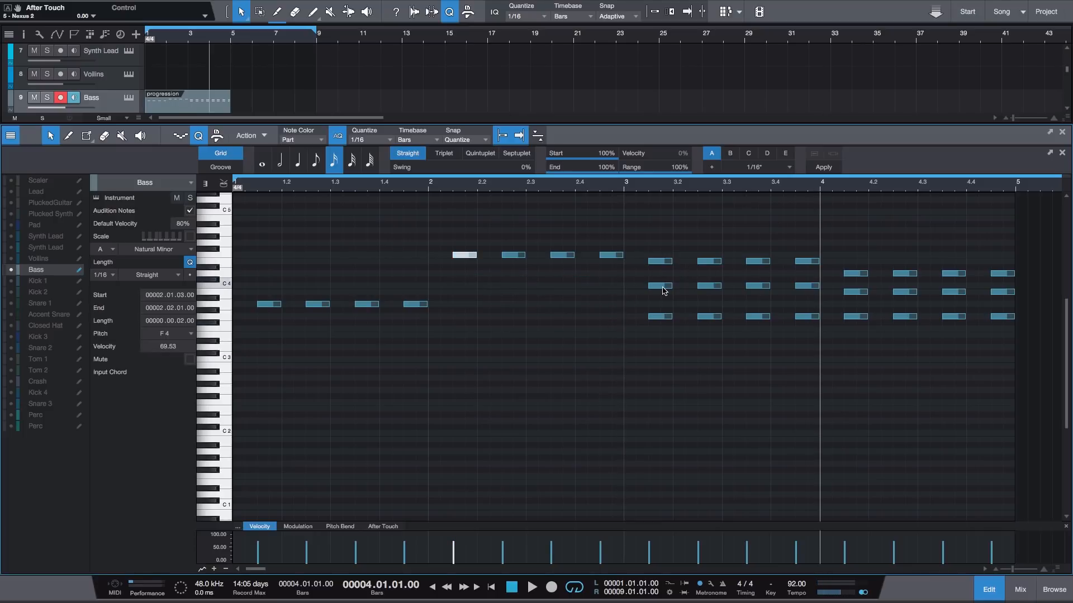
{"action": "left_click_drag", "start_coordinate": [648, 240], "coordinate": [811, 270]}
{"action": "key", "text": "Delete"}
{"action": "left_click_drag", "start_coordinate": [660, 301], "coordinate": [813, 337]}
{"action": "key", "text": "Delete"}
{"action": "left_click", "coordinate": [1014, 190]}
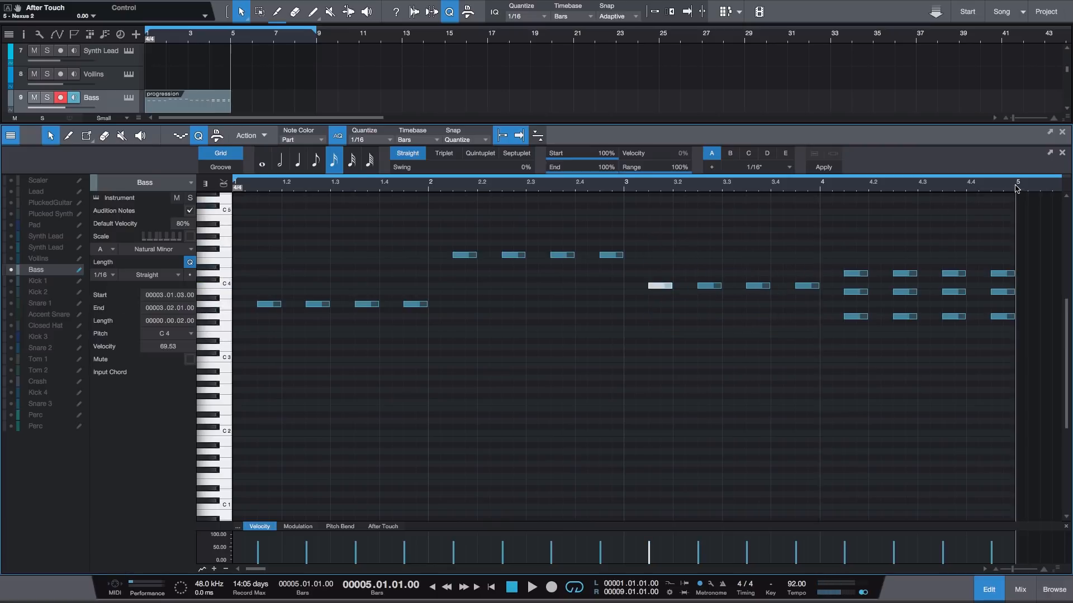
{"action": "left_click", "coordinate": [860, 317]}
{"action": "left_click_drag", "start_coordinate": [842, 252], "coordinate": [1007, 298]}
{"action": "key", "text": "Delete"}
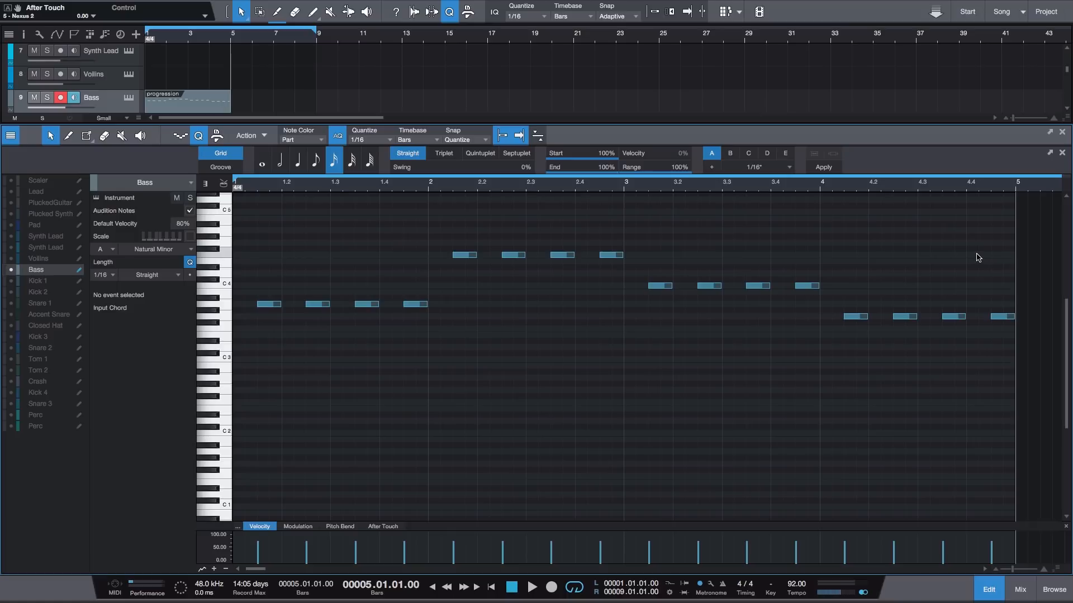
- Move all bass notes two sixteenths earlier so they start on the beats
{"action": "key", "text": "ctrl+a"}
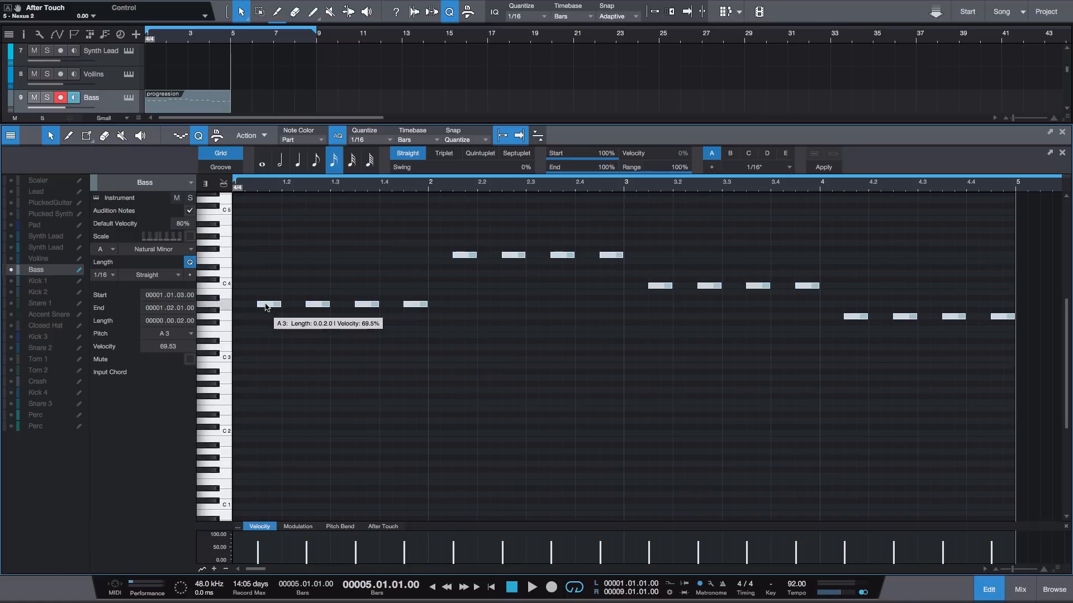
{"action": "left_click_drag", "start_coordinate": [266, 306], "coordinate": [249, 308]}
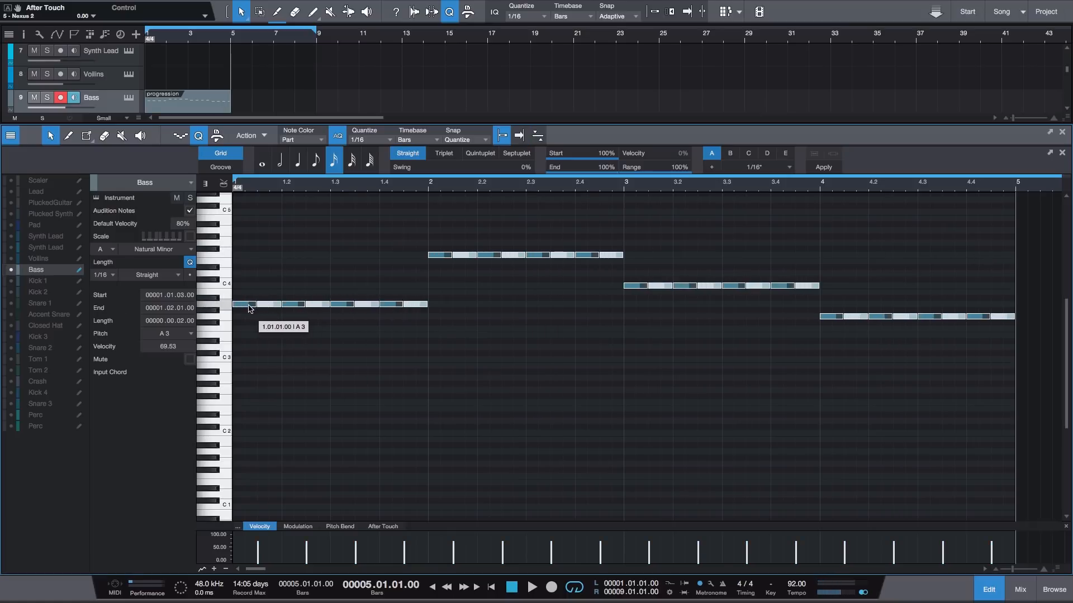
{"action": "left_click", "coordinate": [268, 289]}
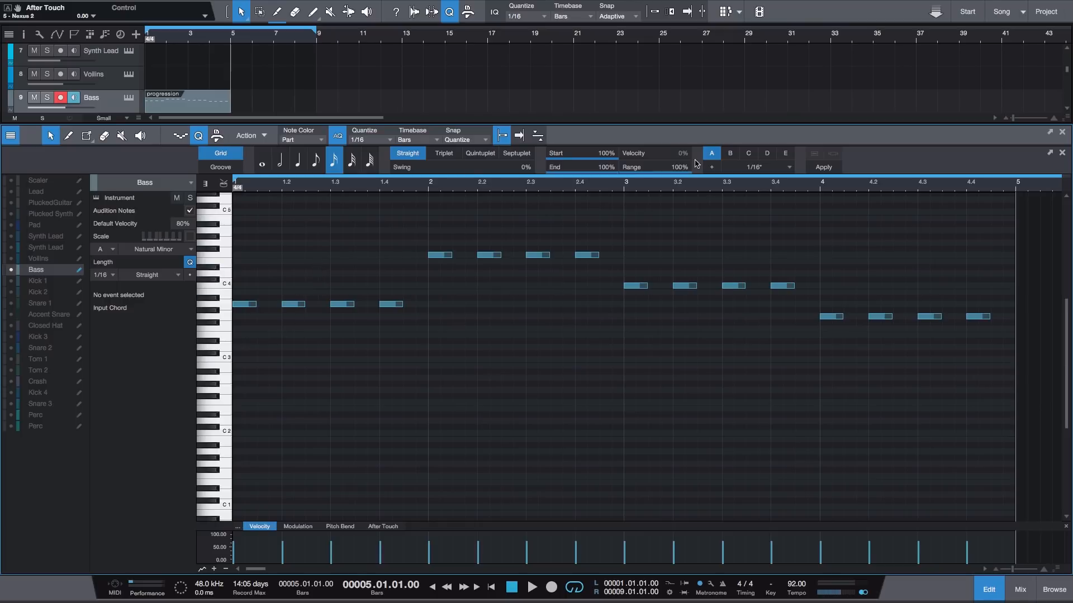
- Delete the bass notes on beats 2 and 4 in bars 1 and 2
{"action": "left_click", "coordinate": [293, 304]}
{"action": "left_click", "coordinate": [391, 304]}
{"action": "key", "text": "Delete"}
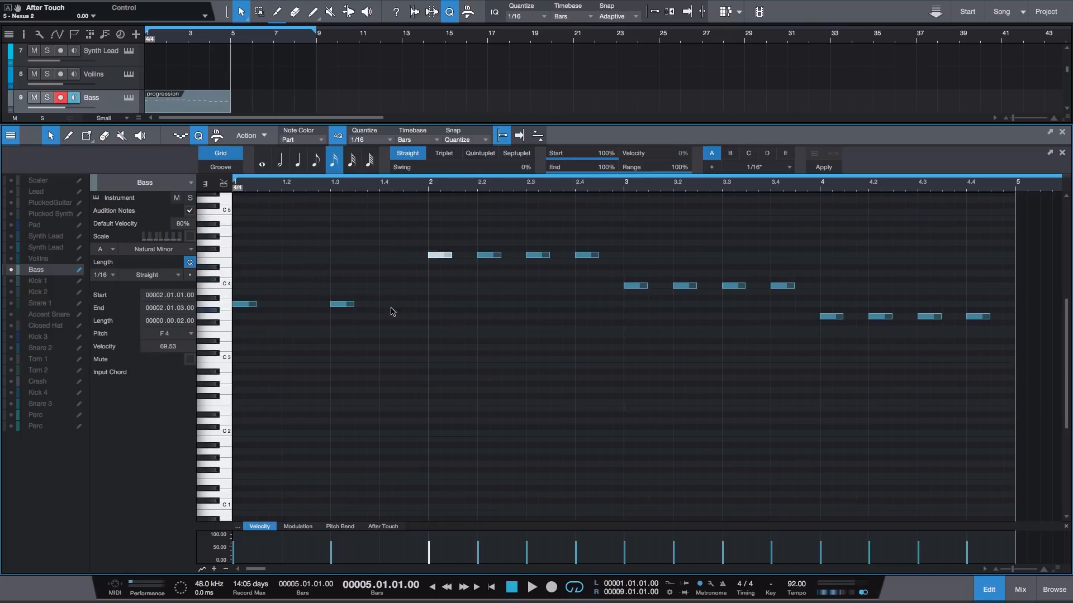
{"action": "left_click_drag", "start_coordinate": [514, 218], "coordinate": [484, 258]}
{"action": "key", "text": "Delete"}
{"action": "left_click_drag", "start_coordinate": [610, 222], "coordinate": [584, 257]}
{"action": "key", "text": "Delete"}
- Delete the bass notes on beats 2 and 4 in bars 3 and 4
{"action": "left_click_drag", "start_coordinate": [707, 253], "coordinate": [682, 308]}
{"action": "key", "text": "Delete"}
{"action": "left_click_drag", "start_coordinate": [809, 273], "coordinate": [771, 312]}
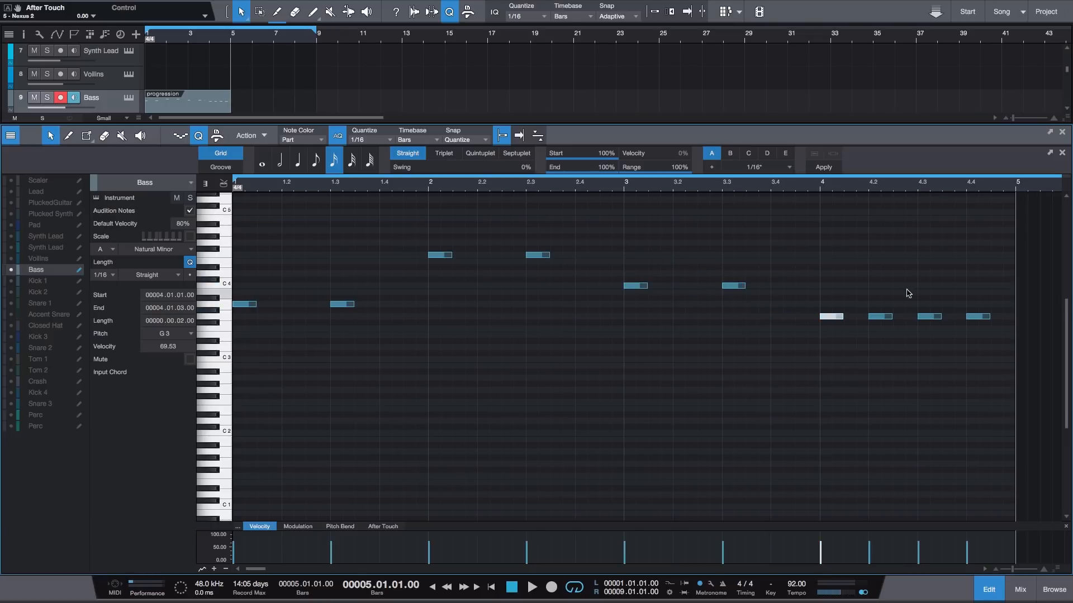
{"action": "left_click_drag", "start_coordinate": [908, 294], "coordinate": [857, 349]}
{"action": "key", "text": "Delete"}
{"action": "left_click_drag", "start_coordinate": [998, 302], "coordinate": [972, 332]}
{"action": "key", "text": "Delete"}
{"action": "left_click", "coordinate": [971, 333]}
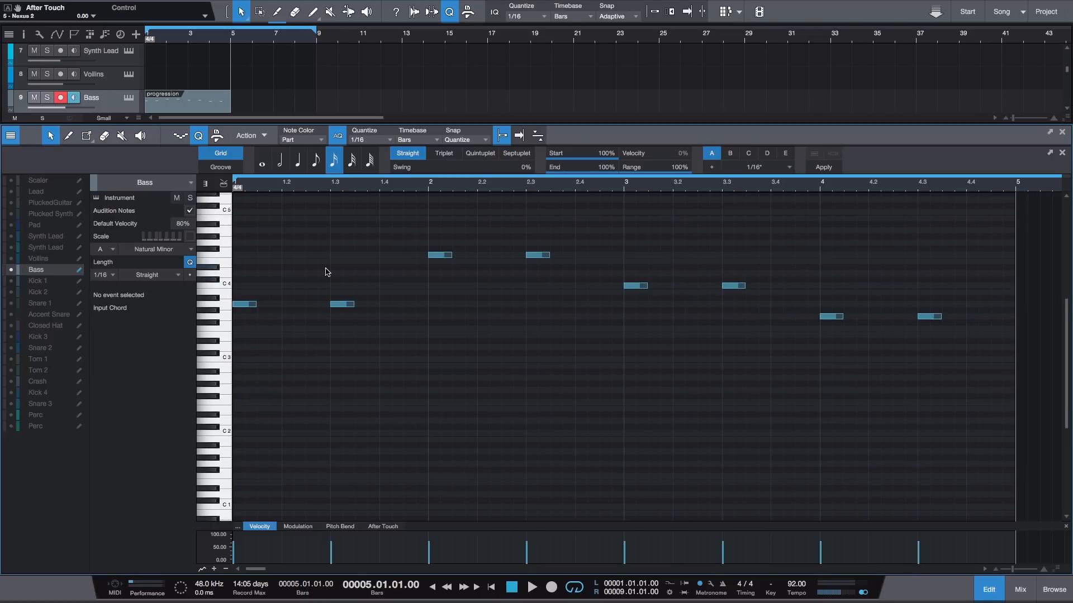
- Lengthen all bass notes to one full beat
{"action": "key", "text": "super+a"}
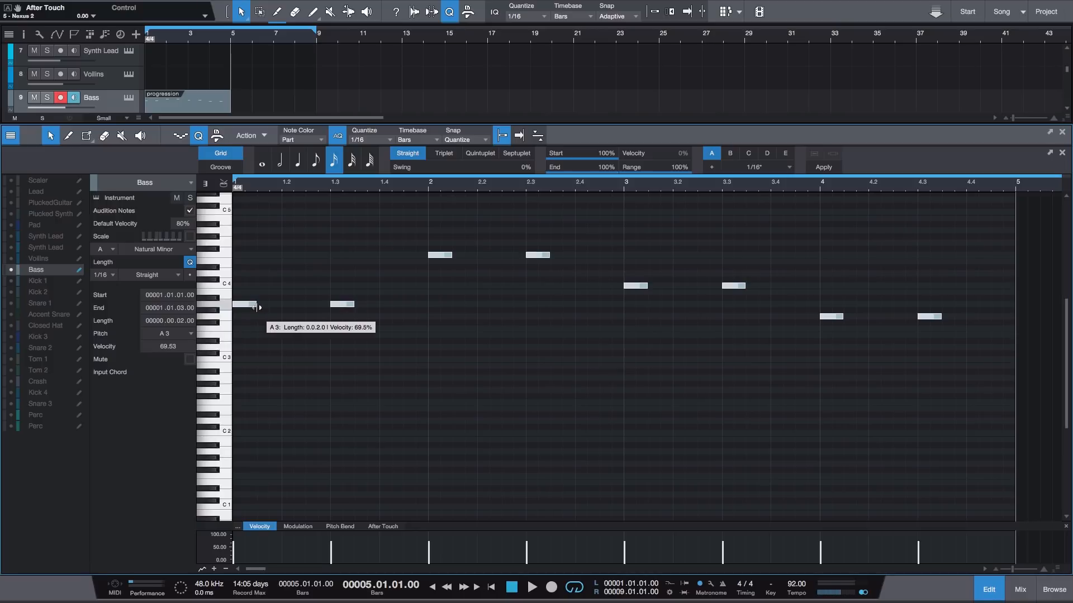
{"action": "left_click_drag", "start_coordinate": [256, 307], "coordinate": [281, 308]}
{"action": "left_click", "coordinate": [373, 236]}
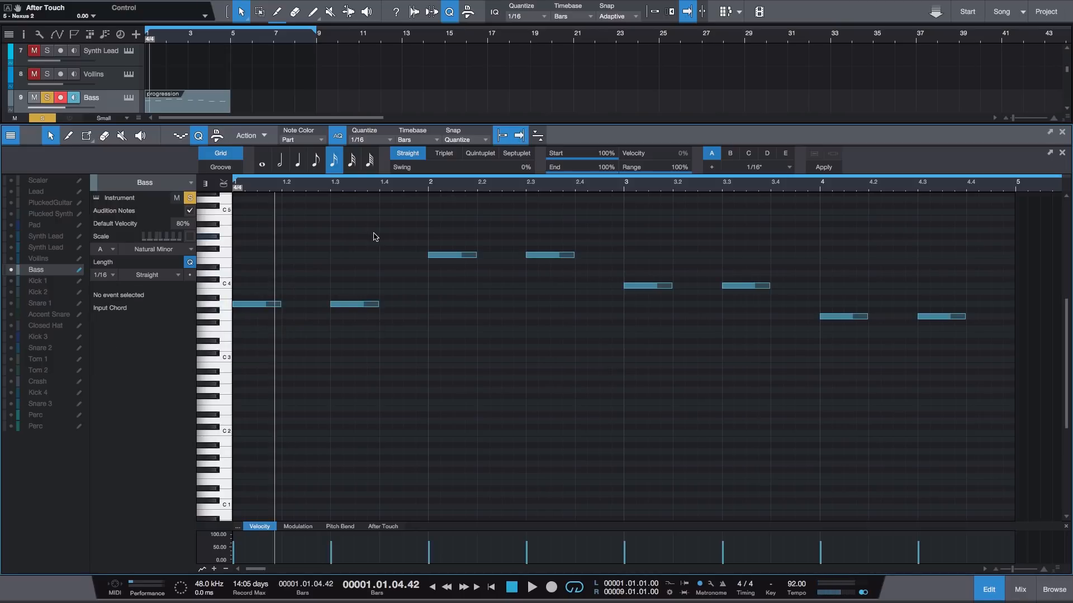
- Transpose all bass notes down two octaves so the first note is A 1
{"action": "key", "text": "super+a"}
{"action": "right_click", "coordinate": [548, 255]}
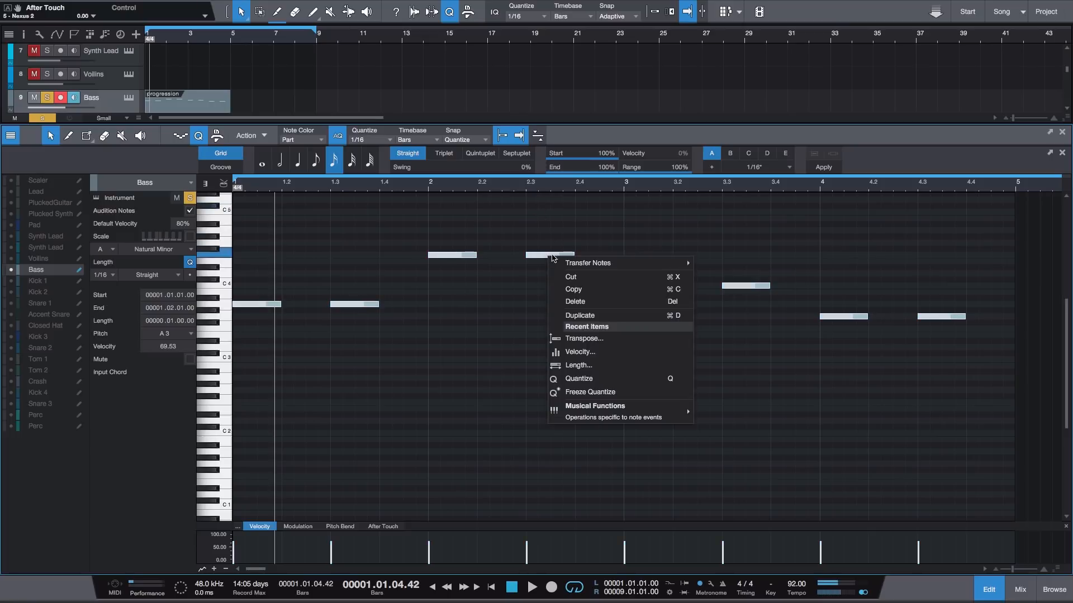
{"action": "left_click", "coordinate": [608, 338]}
{"action": "left_click", "coordinate": [606, 243]}
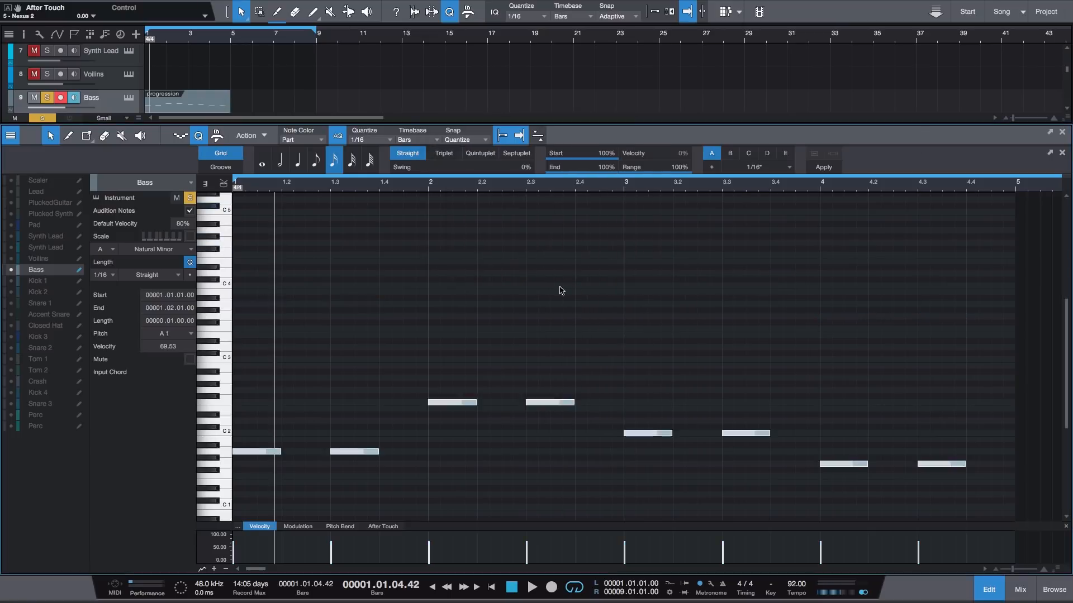
- Play back the soloed bass line and stop it near the end of bar 4
{"action": "left_click", "coordinate": [387, 249]}
{"action": "key", "text": "space"}
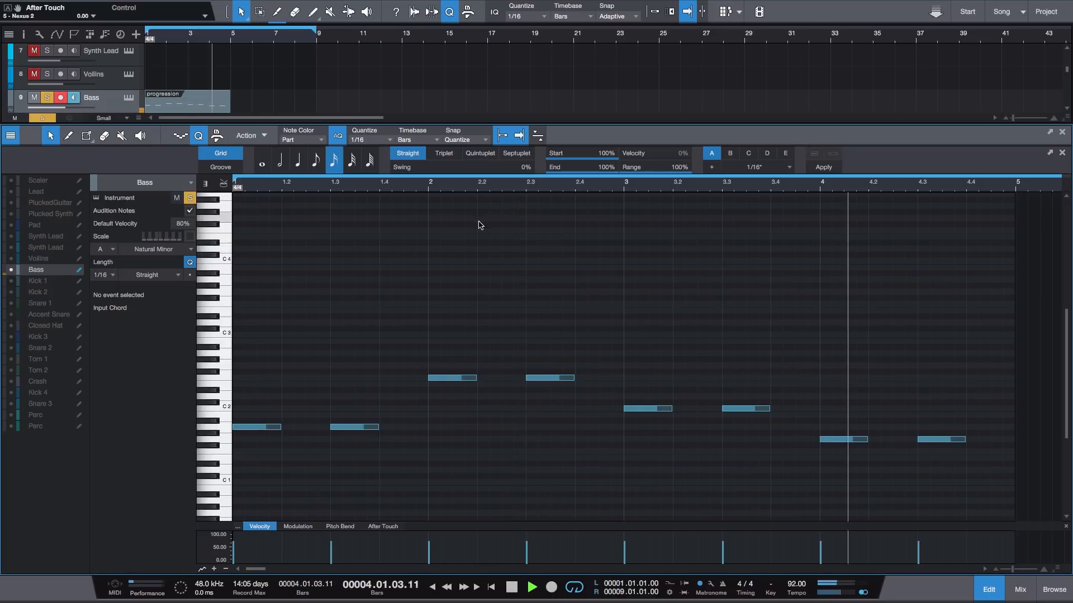
{"action": "key", "text": "space"}
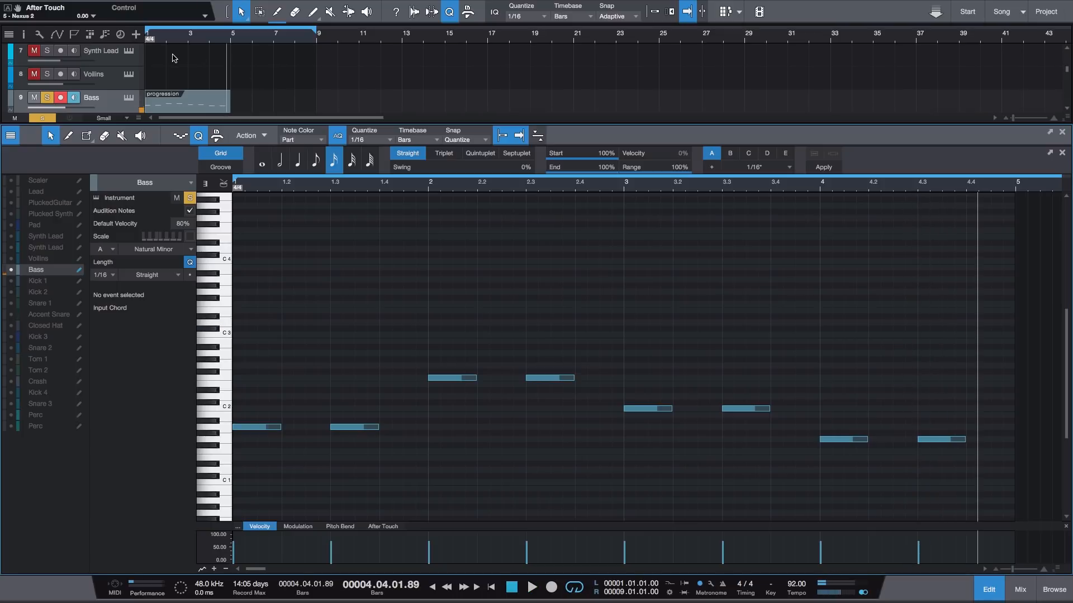
- Solo the Plucked Synth along with the Bass and play both from the start
{"action": "scroll", "coordinate": [32, 74], "scroll_direction": "up", "scroll_amount": 3}
{"action": "left_click", "coordinate": [45, 61]}
{"action": "key", "text": "Return"}
{"action": "key", "text": "space"}
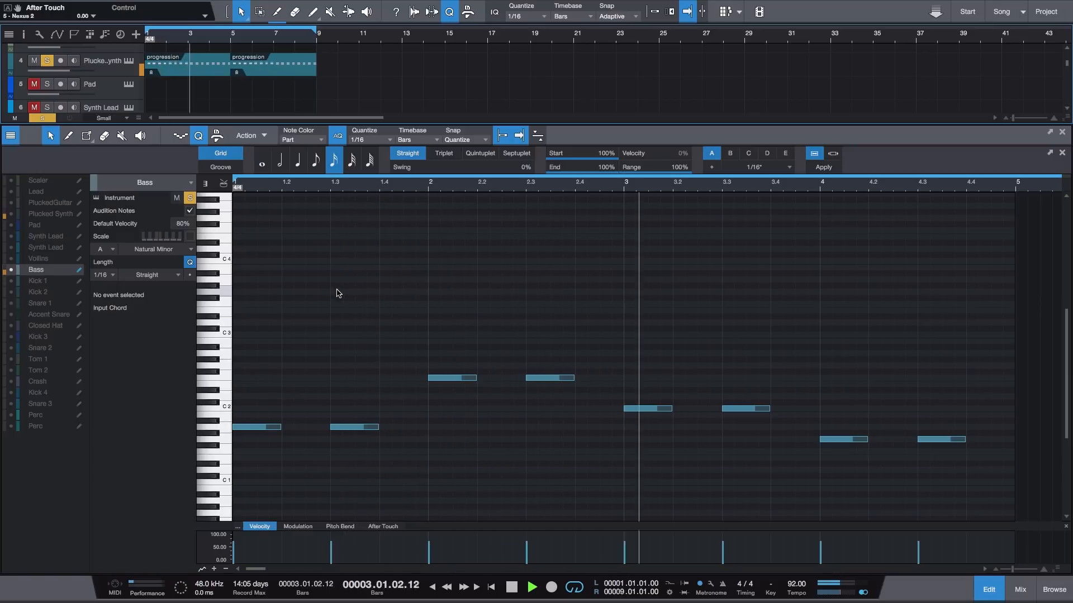
- Close the note editor, duplicate the bass part to bar 5 and clear all track solos
{"action": "key", "text": "F2"}
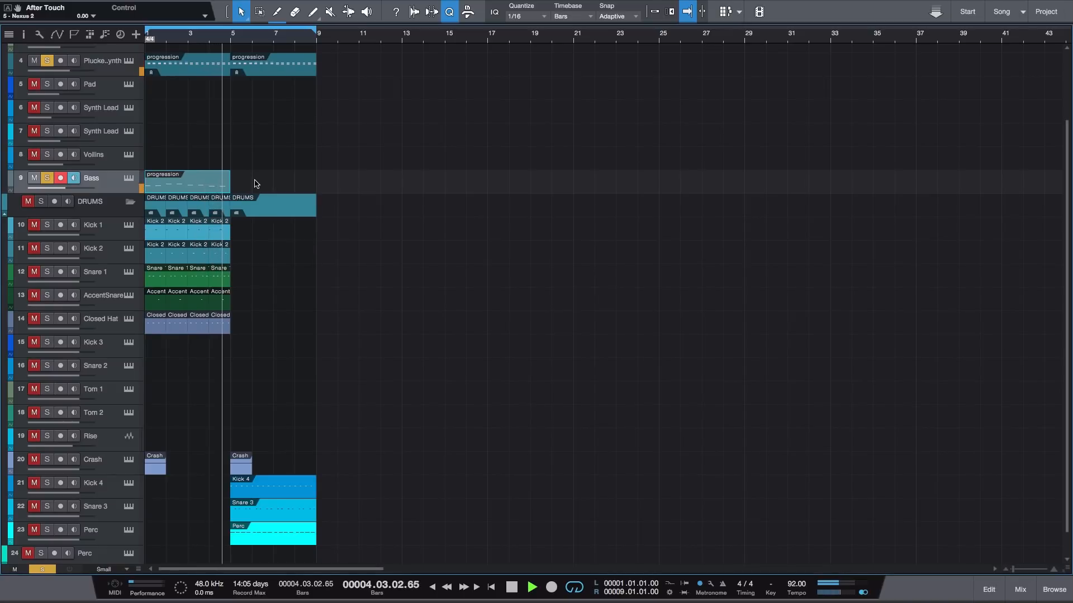
{"action": "key", "text": "space"}
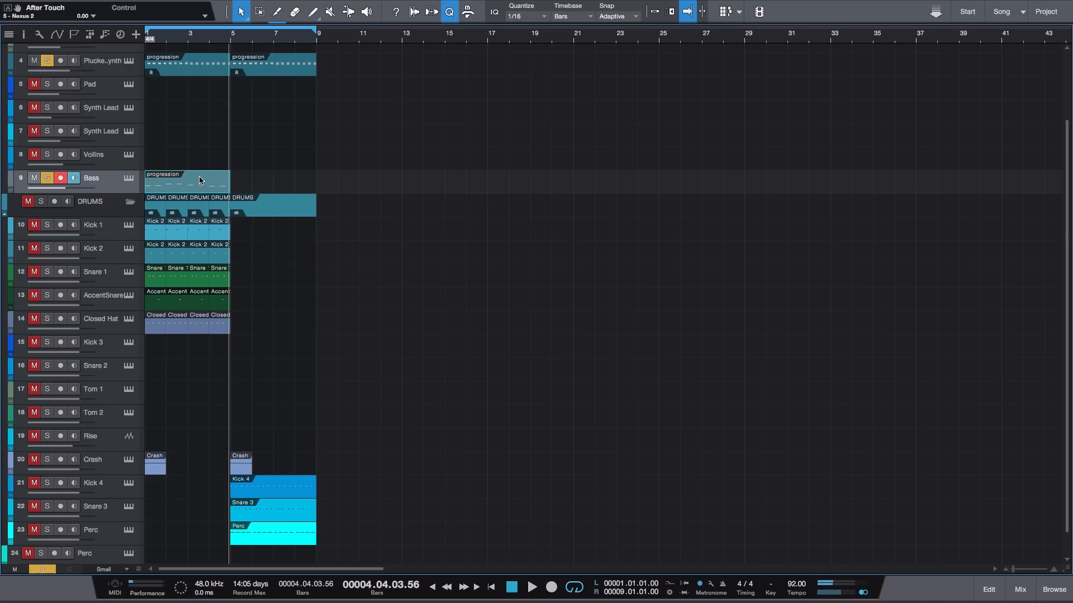
{"action": "left_click", "coordinate": [287, 171]}
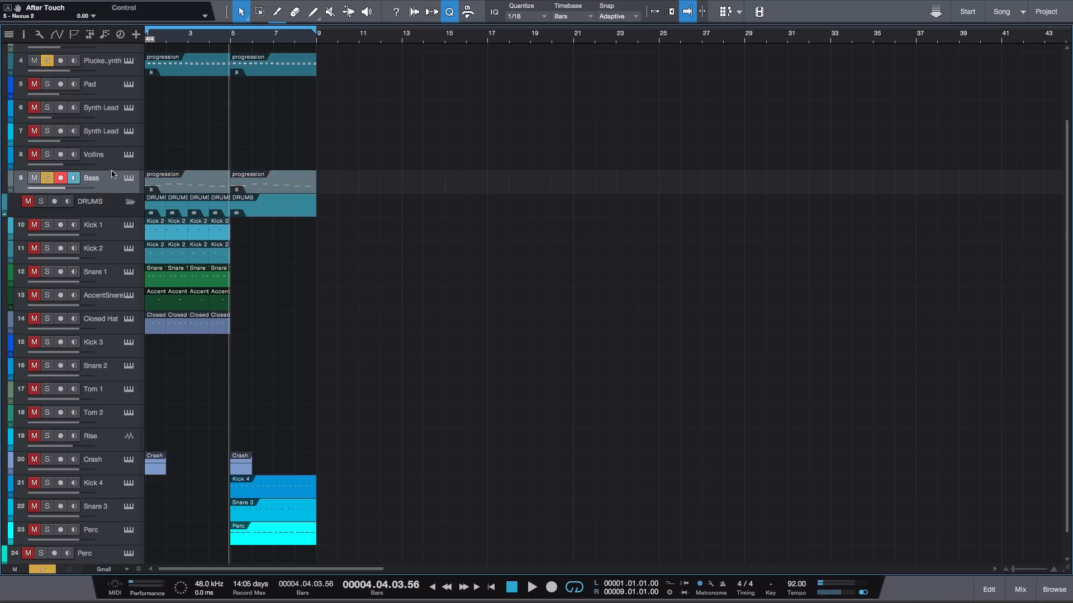
{"action": "left_click", "coordinate": [44, 569]}
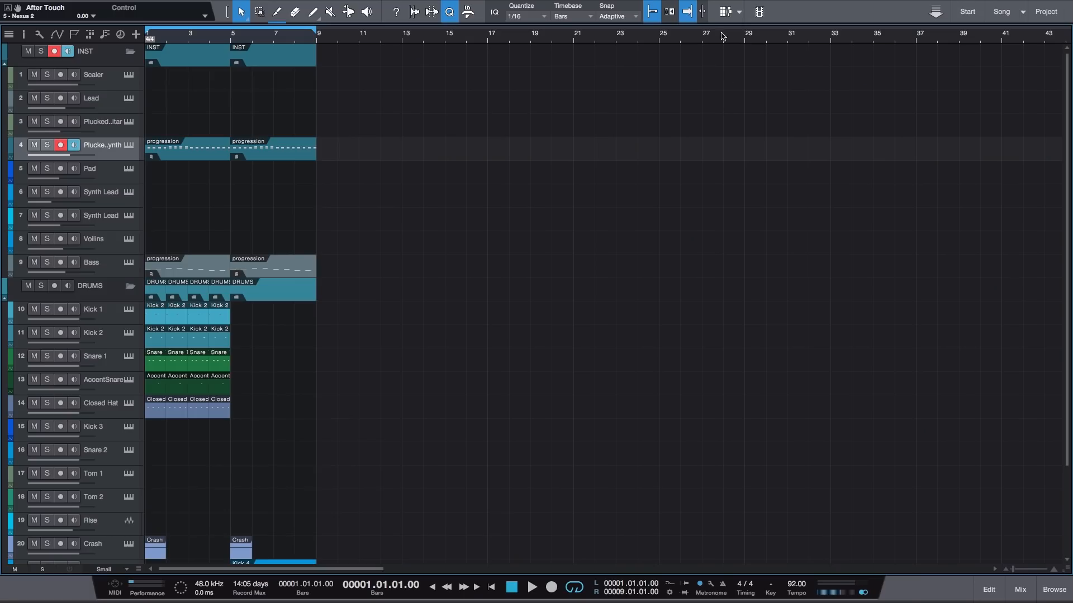
- Play the fully layered arrangement in Scratch Pad 1 from bar 1
{"action": "key", "text": "ctrl+v"}
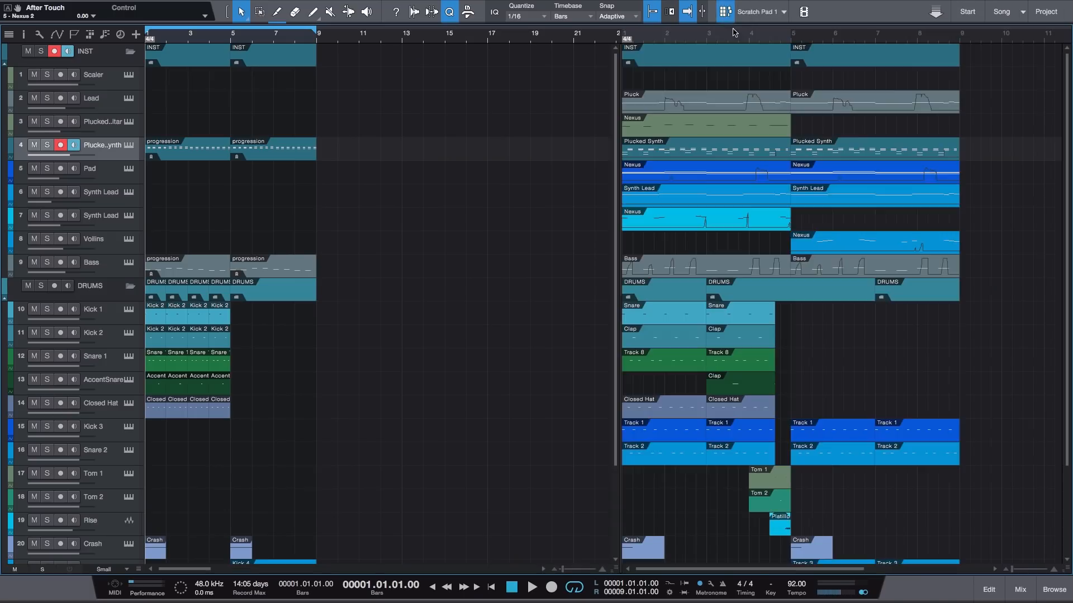
{"action": "key", "text": "comma"}
{"action": "key", "text": "space"}
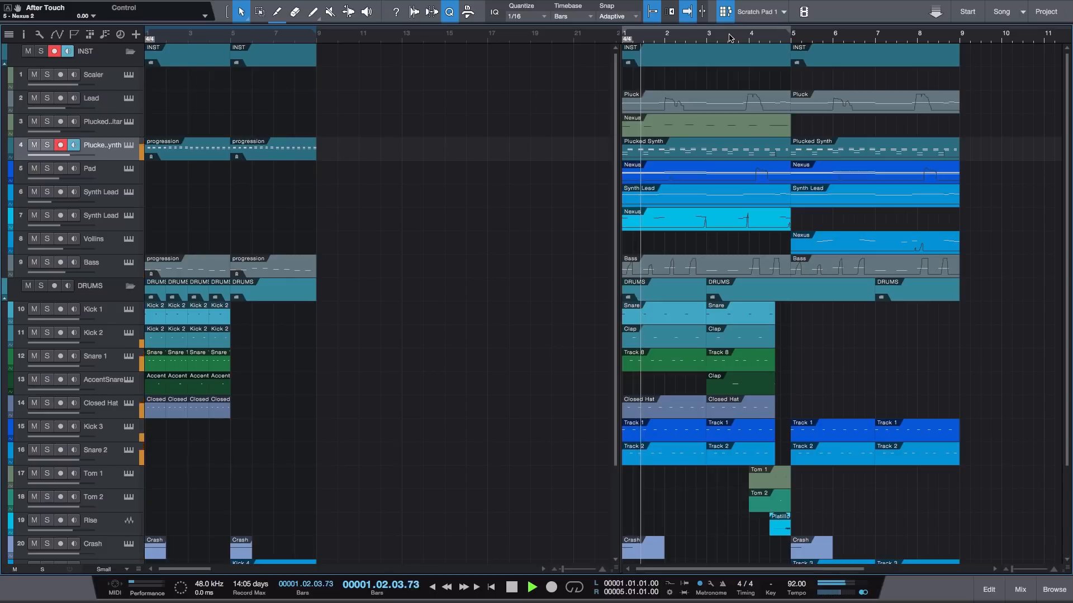